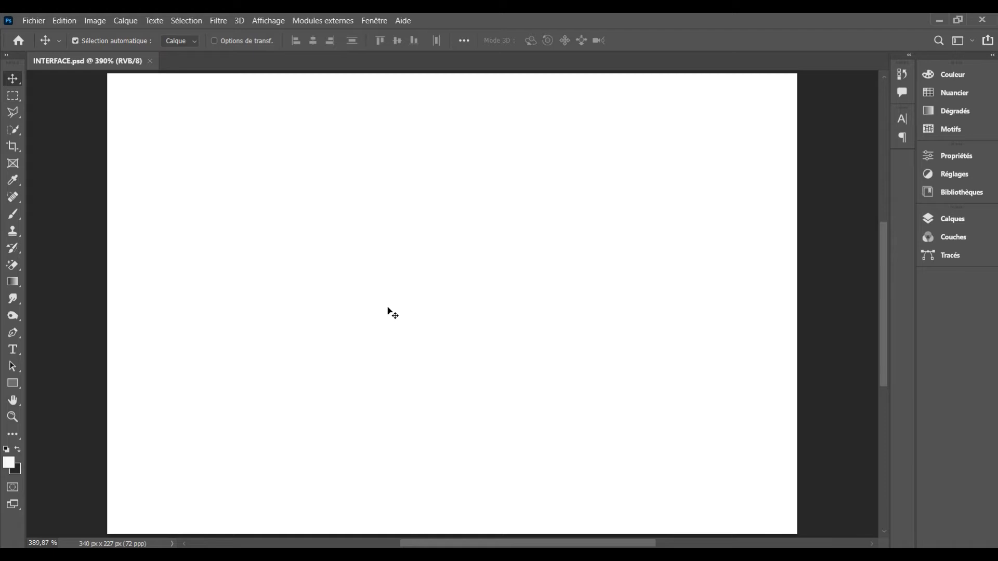
Step: Check the document's dimensions and resolution in the Image Size settings without altering them
left_click(392, 312)
key("ctrl")
key("ctrl+alt+i")
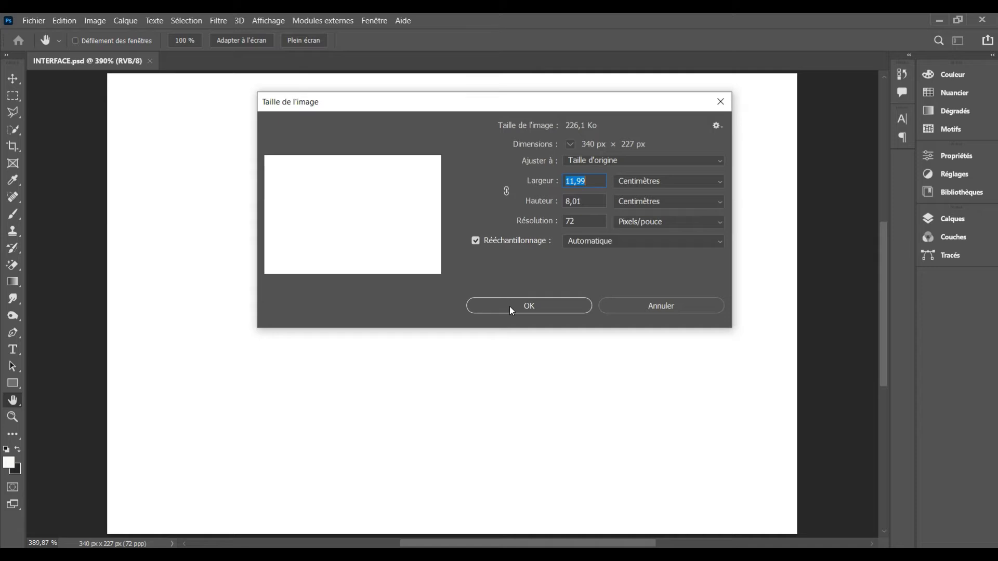
left_click(523, 306)
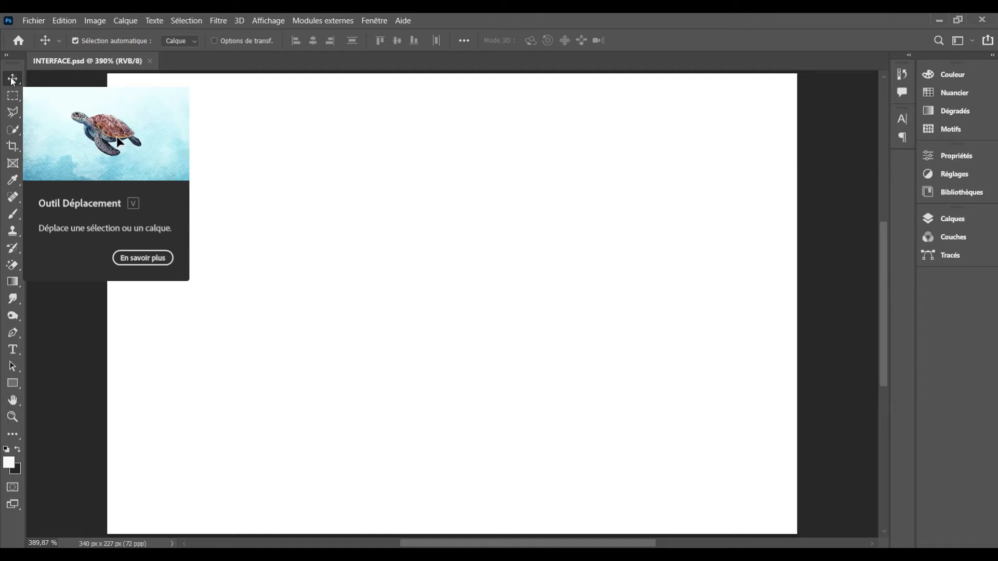
Step: Look at the variants of the Move tool and keep the Move tool active
left_click(13, 79)
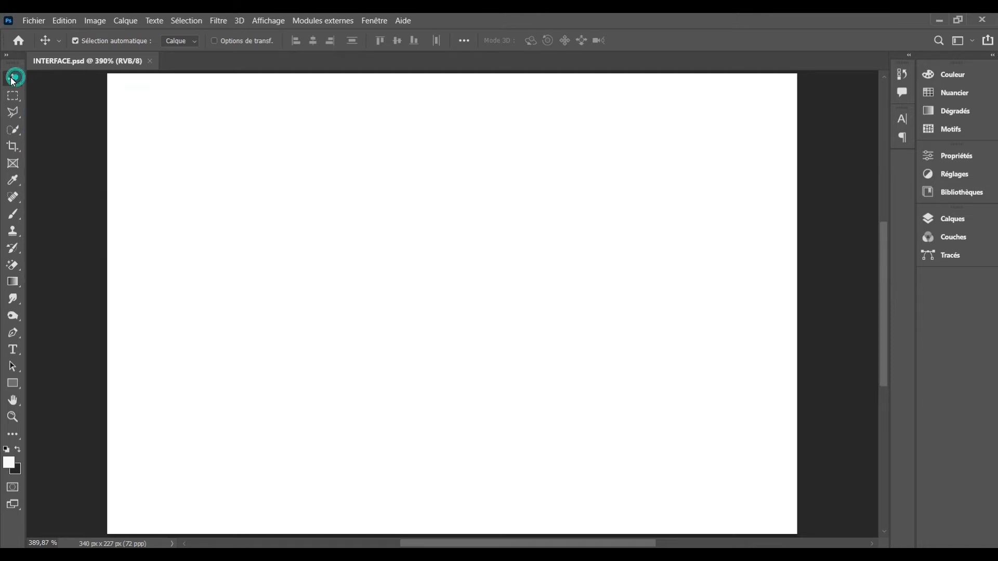
left_click(12, 80)
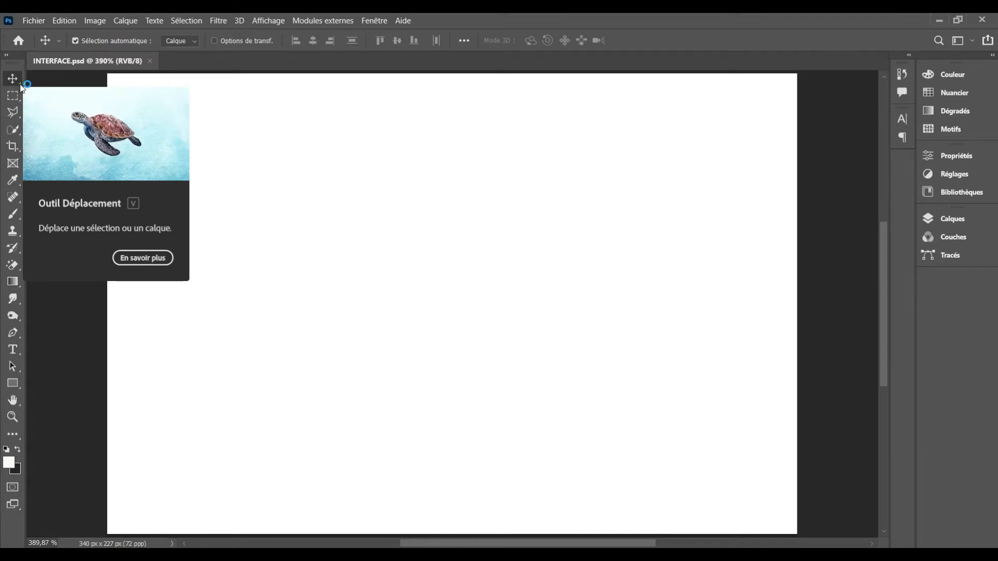
left_click(22, 89)
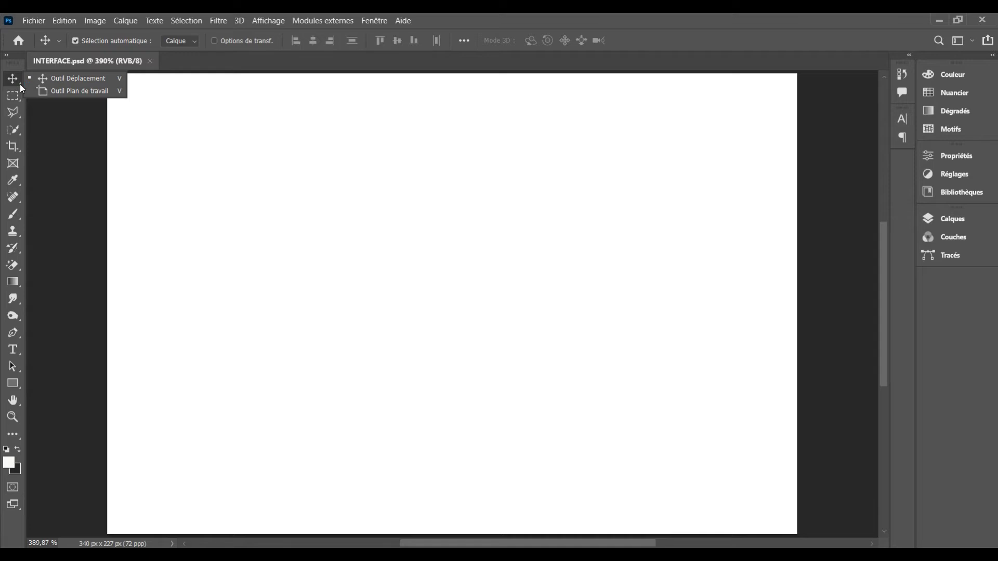
left_click(47, 78)
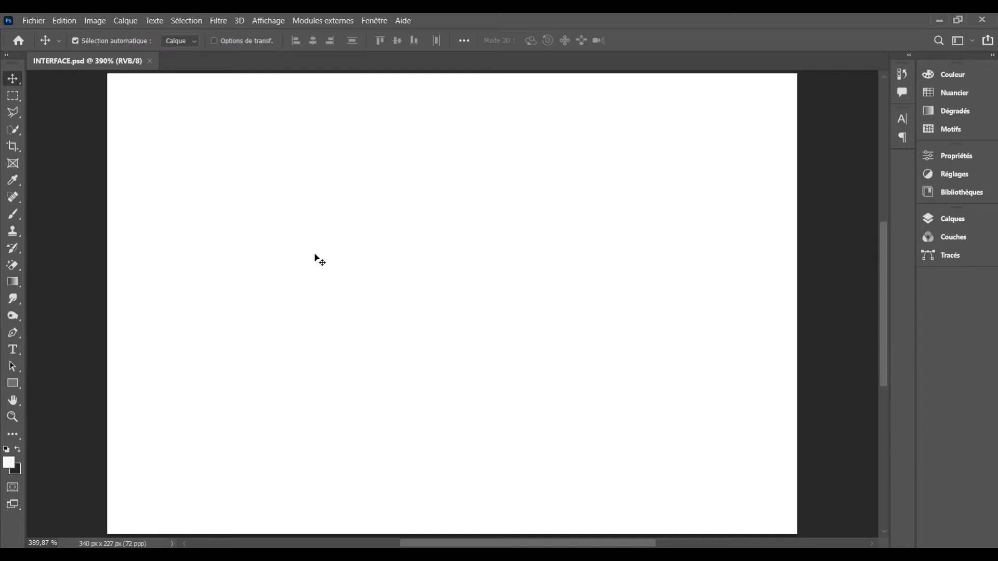
left_click(13, 78)
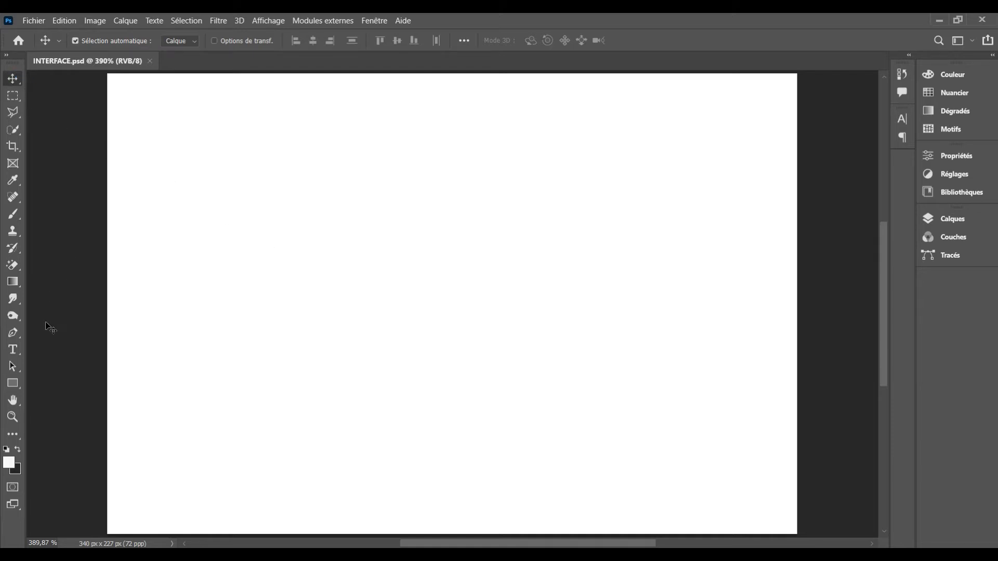
Step: Draw a white rectangle shape about 44 by 45 px in the upper-left area of the canvas
left_click(16, 389)
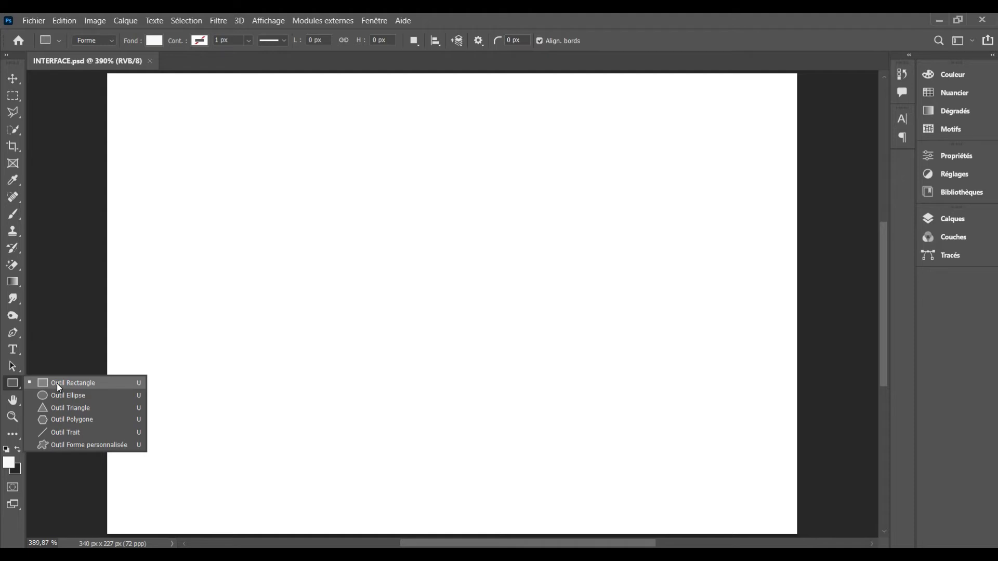
left_click(57, 386)
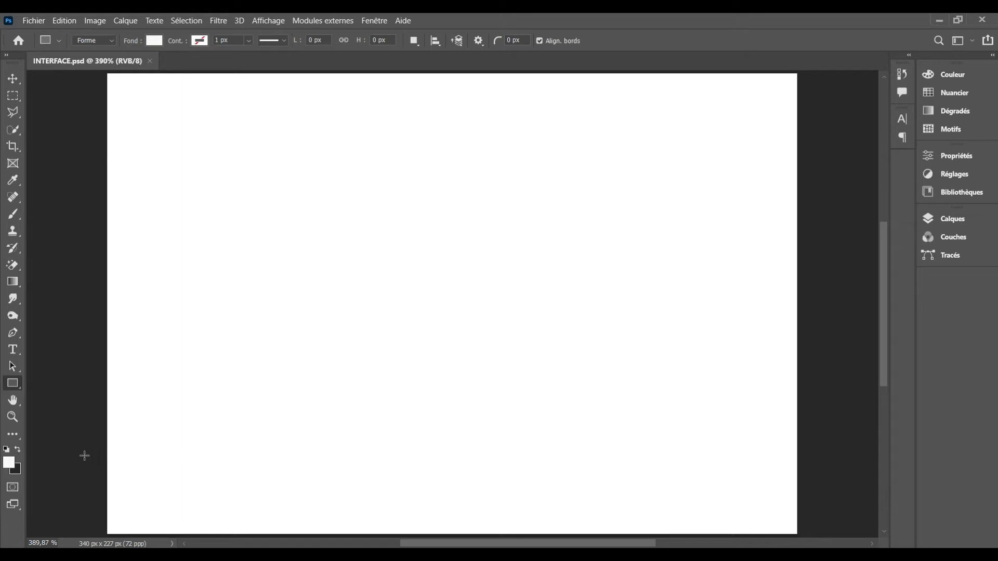
left_click(18, 449)
left_click(17, 451)
left_click_drag(186, 198, 273, 288)
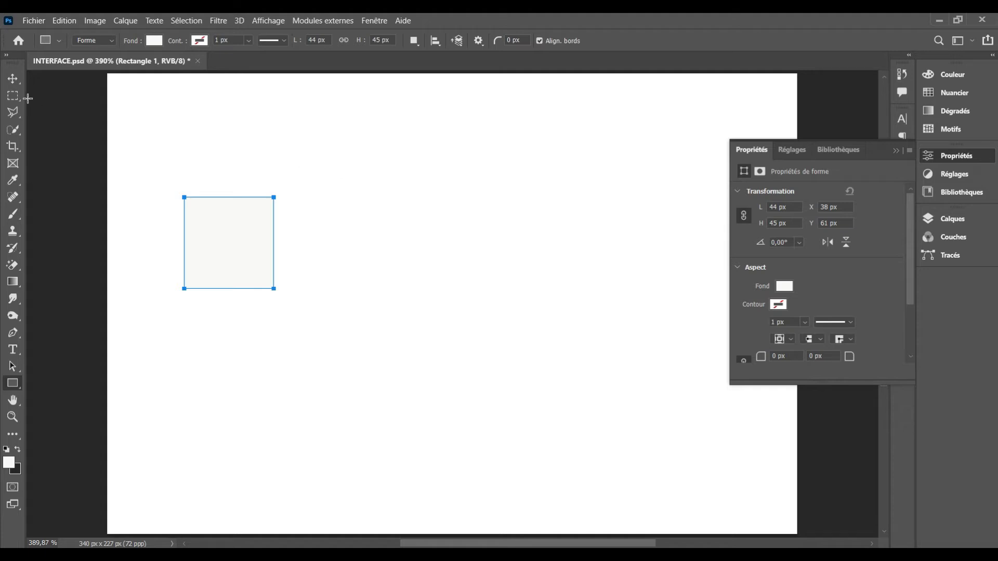
Step: Select the rectangle with the Move tool and try changing its width to 49 px
left_click(13, 78)
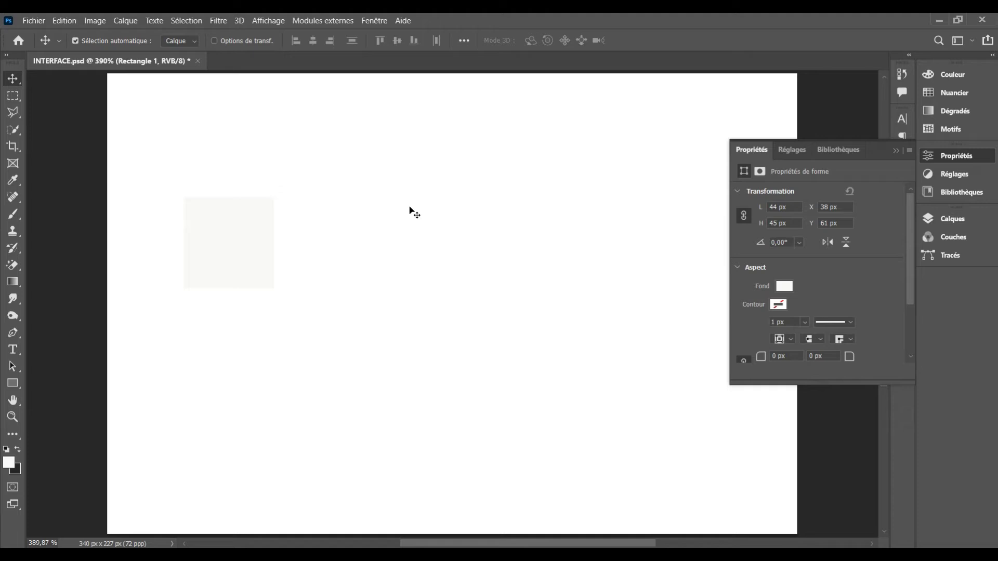
left_click(247, 260)
left_click(777, 207)
type("49")
key("Return")
key("Up")
key("Up")
key("Up")
Step: Flip the rectangle vertically and horizontally, and fill it with the recently used orange-red color
left_click(846, 242)
left_click(825, 241)
left_click(782, 289)
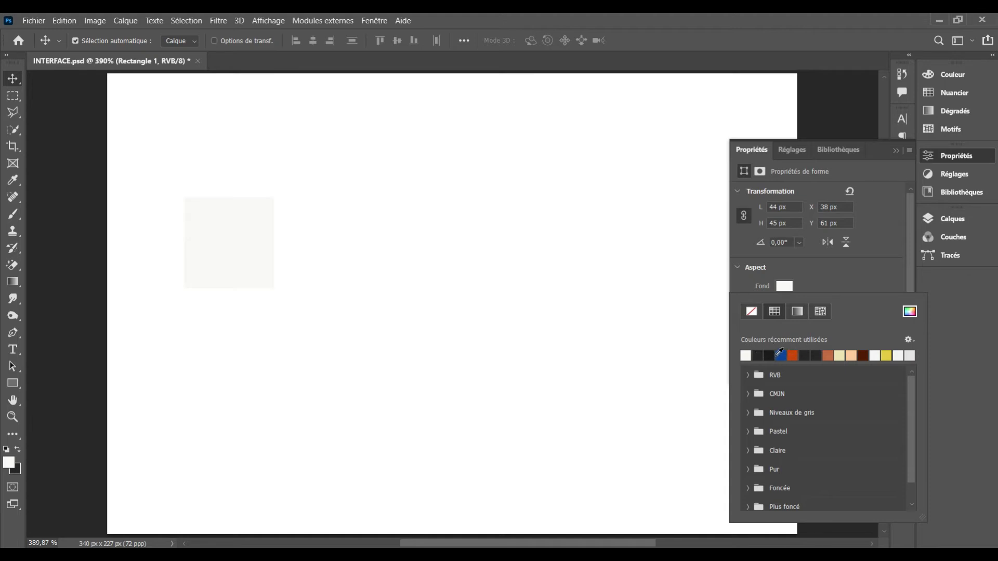
left_click(794, 356)
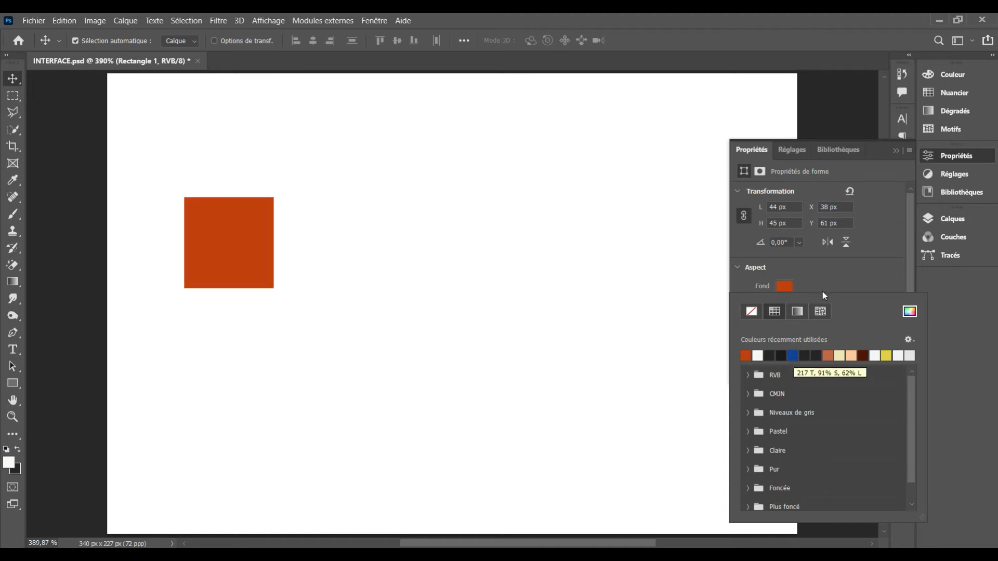
left_click(895, 151)
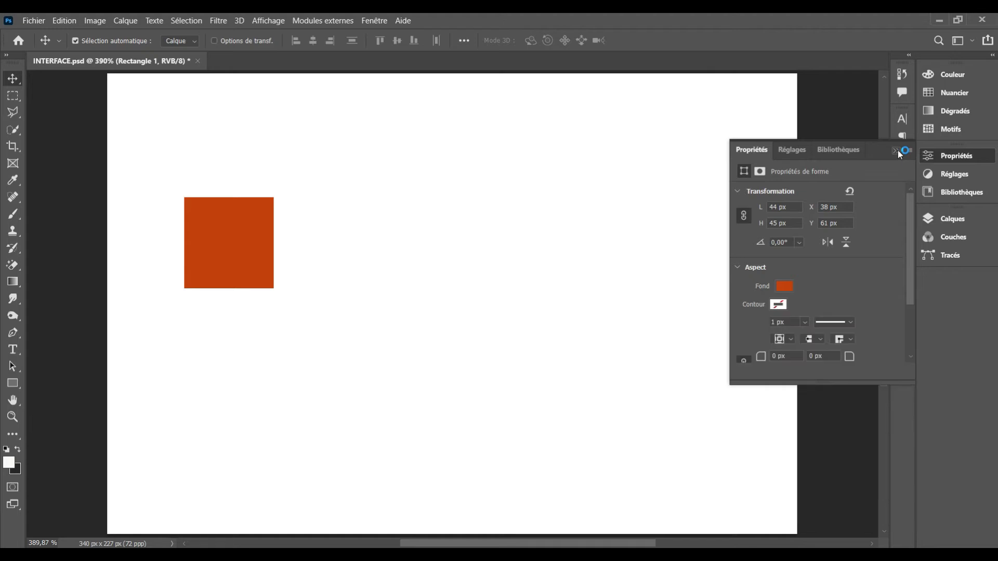
left_click(897, 151)
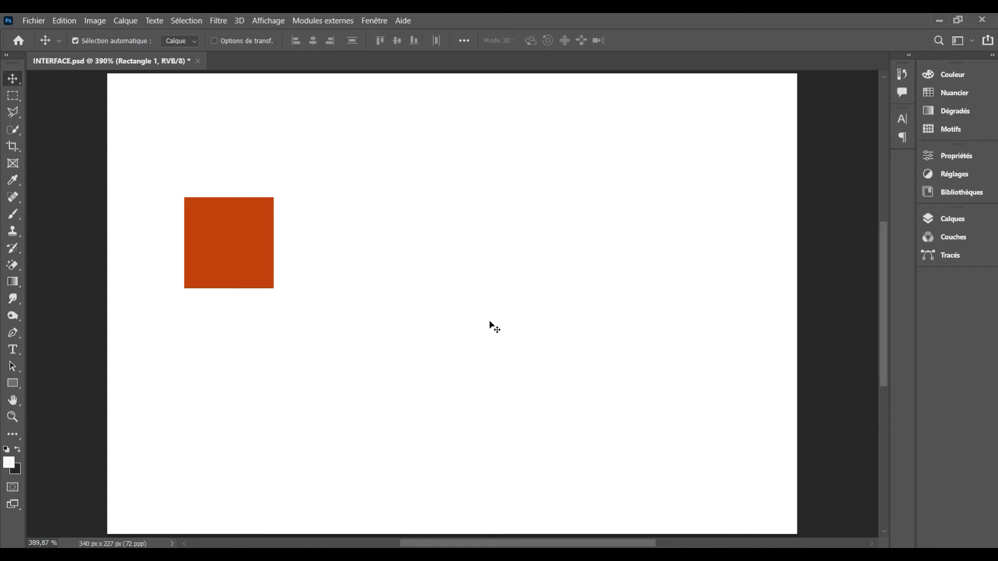
Step: Move the orange-red rectangle close to the upper-left corner of the canvas
left_click_drag(247, 251, 241, 204)
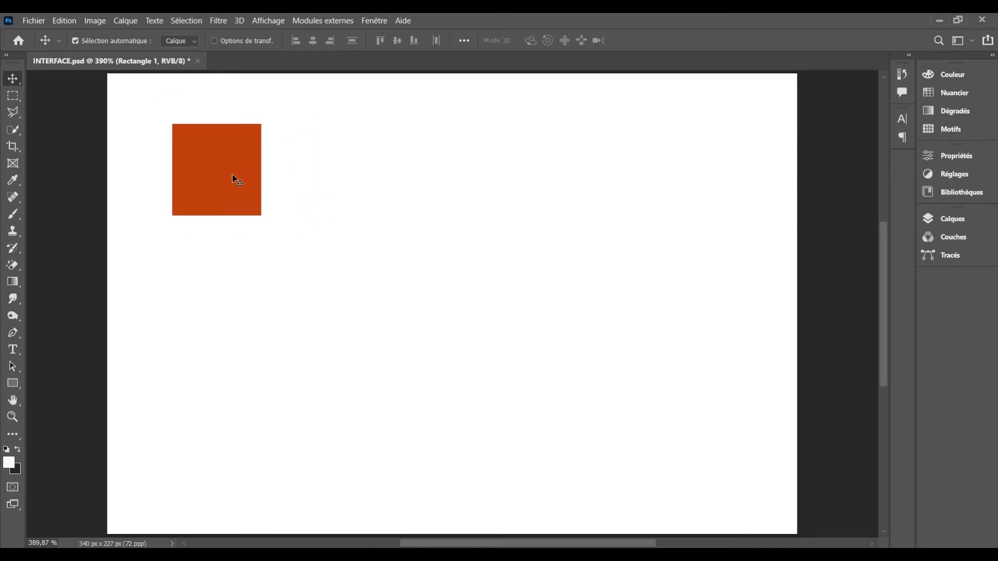
left_click_drag(235, 179, 197, 148)
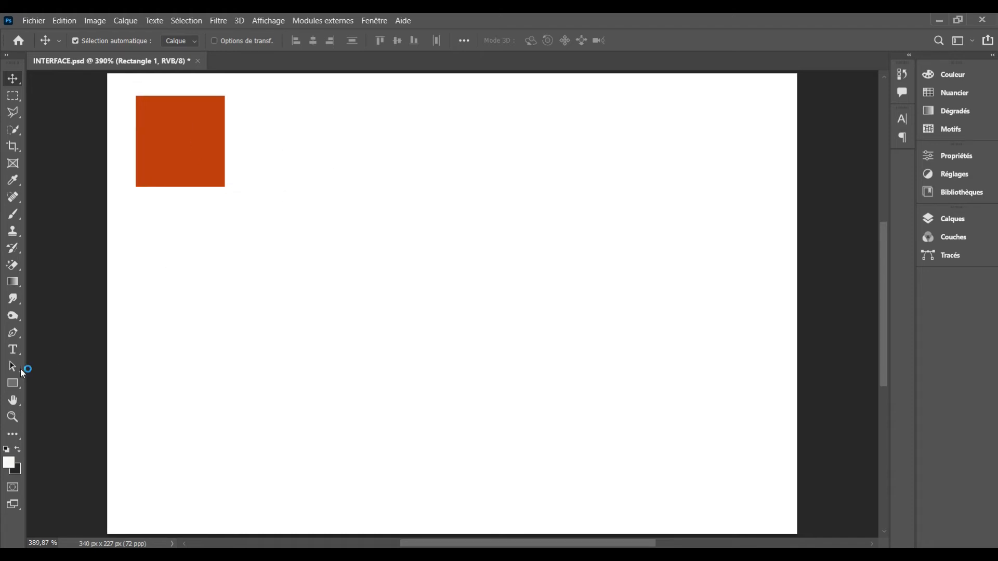
Step: Draw a circle about 47 px wide below the square with the Ellipse tool, on the same shape layer
left_click(14, 385)
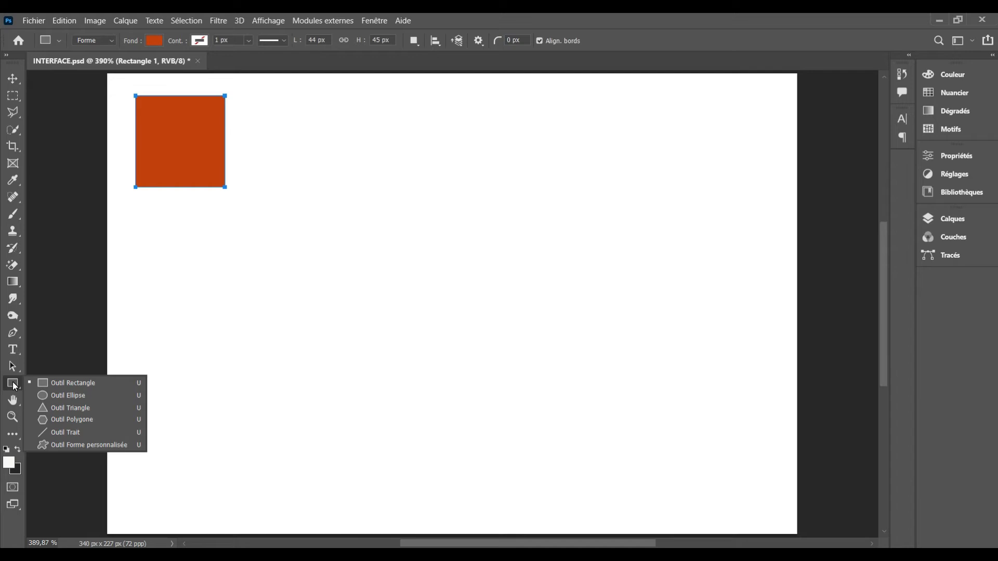
left_click(14, 386)
left_click(82, 392)
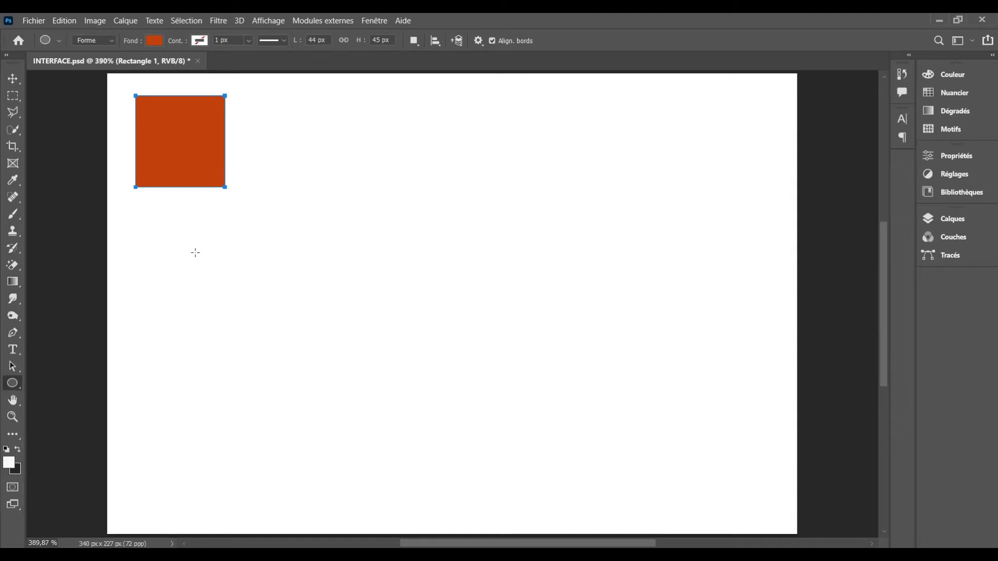
left_click_drag(173, 219, 319, 317)
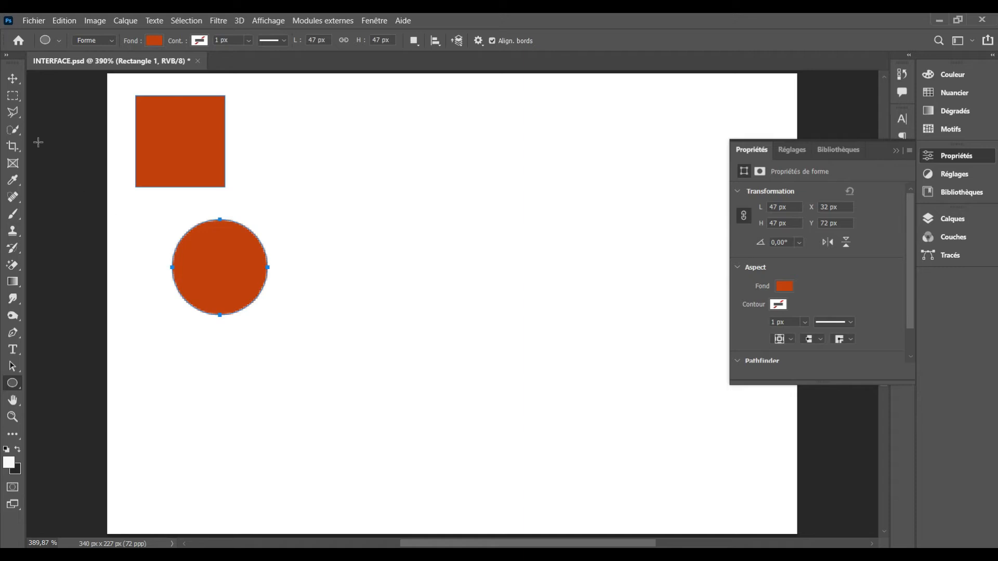
Step: Try dark brown and light peach fills on the shape layer holding the square and circle
left_click(13, 78)
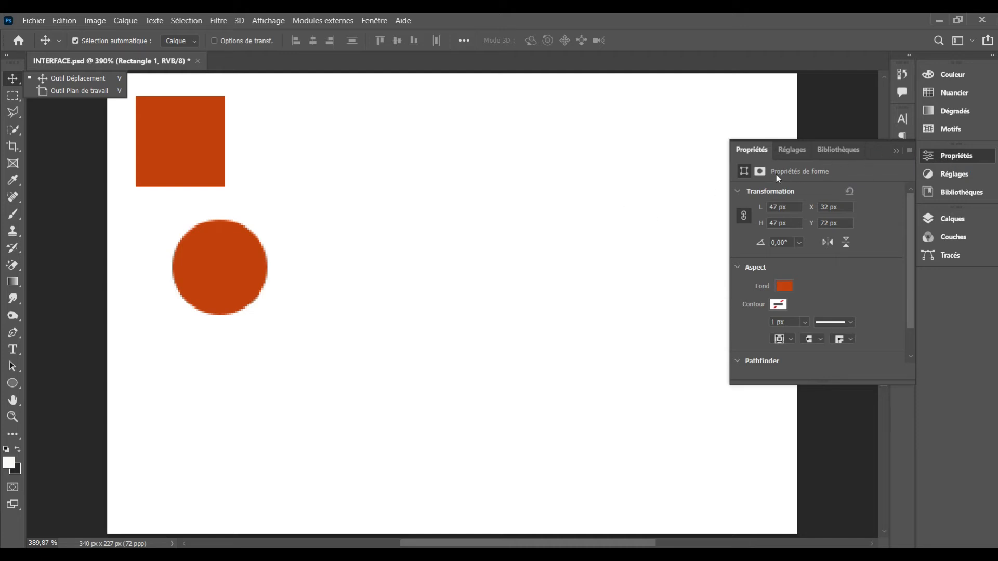
left_click(371, 308)
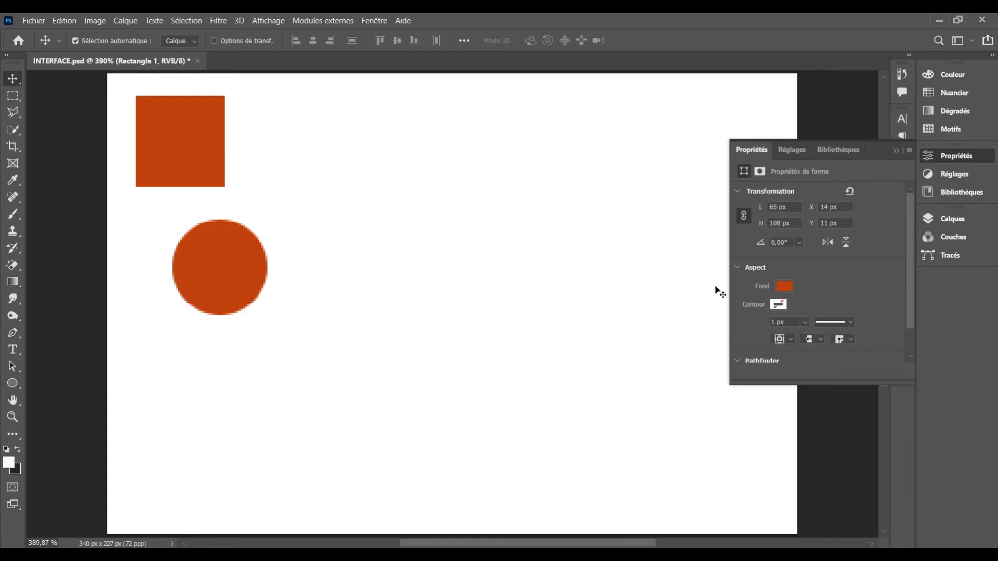
left_click(787, 286)
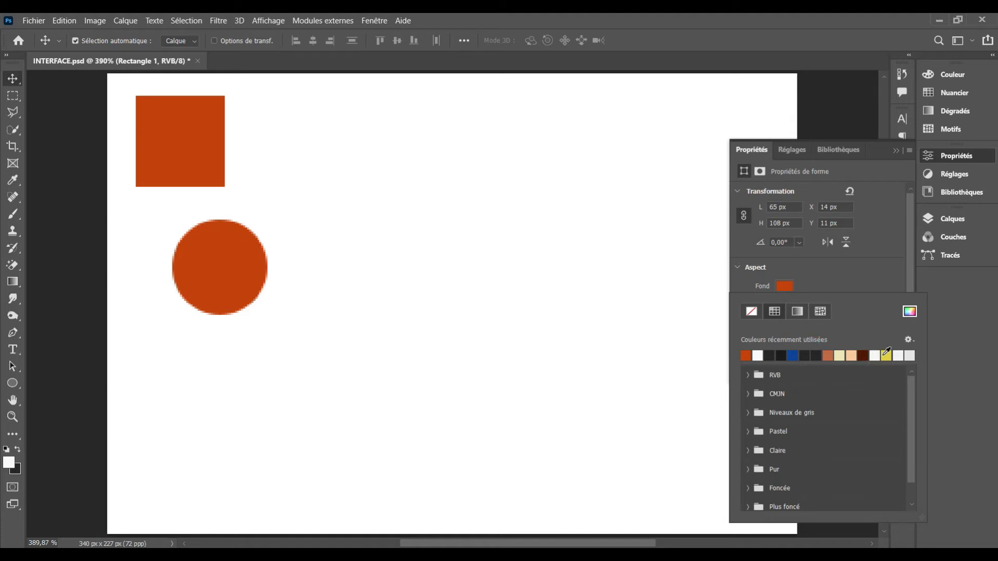
left_click(864, 356)
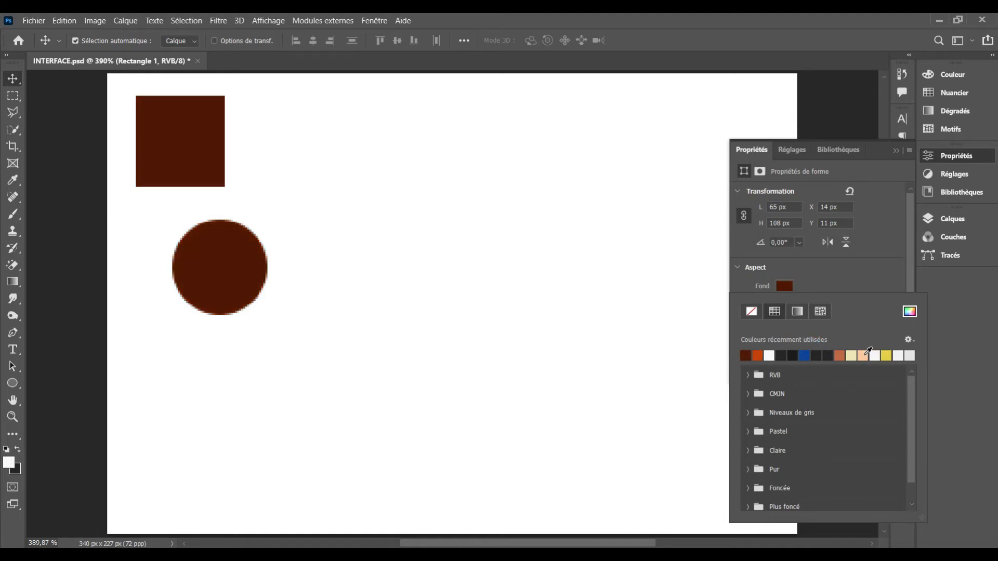
left_click(864, 356)
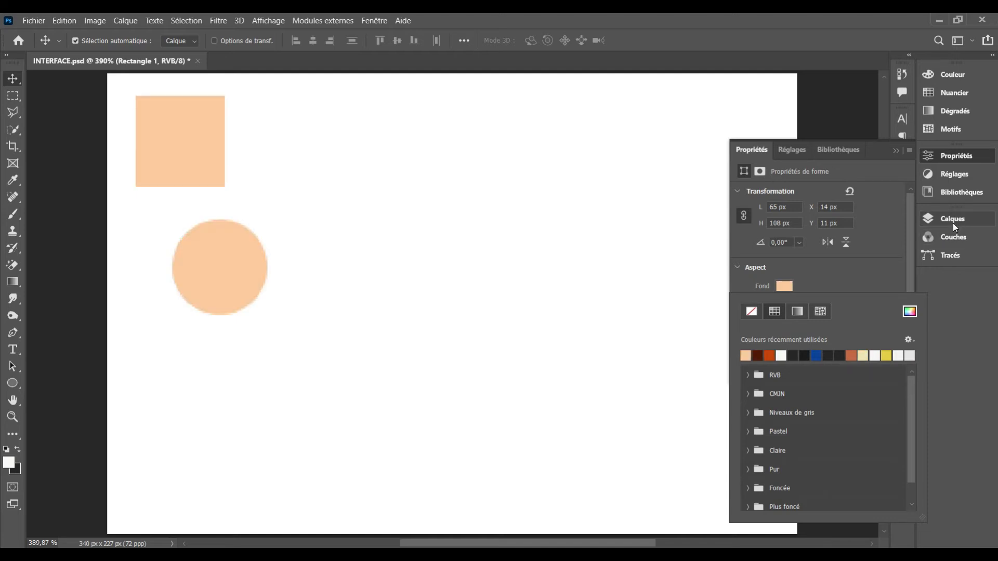
Step: Inspect the layers, and undo the fill changes and the circle
left_click(954, 236)
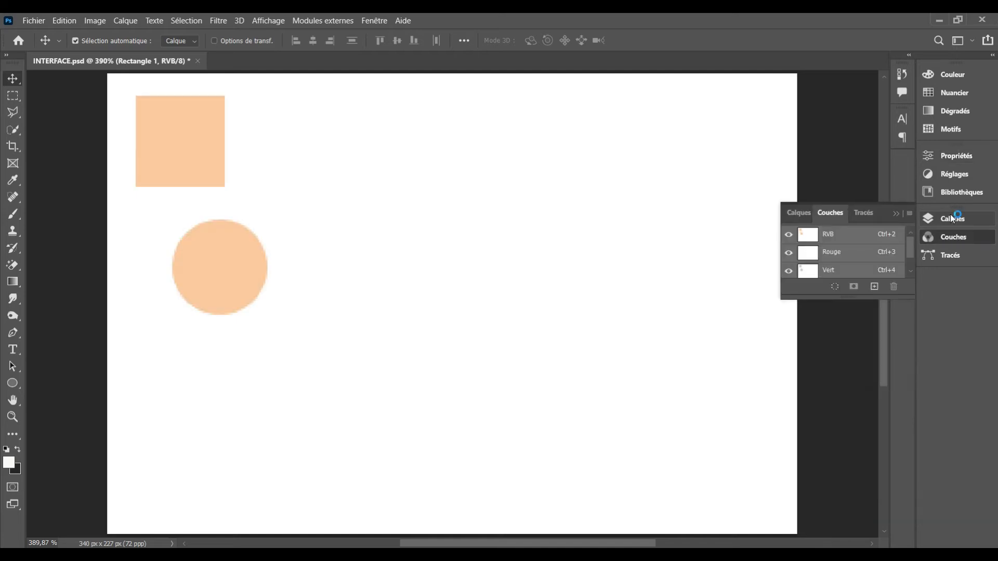
left_click(951, 217)
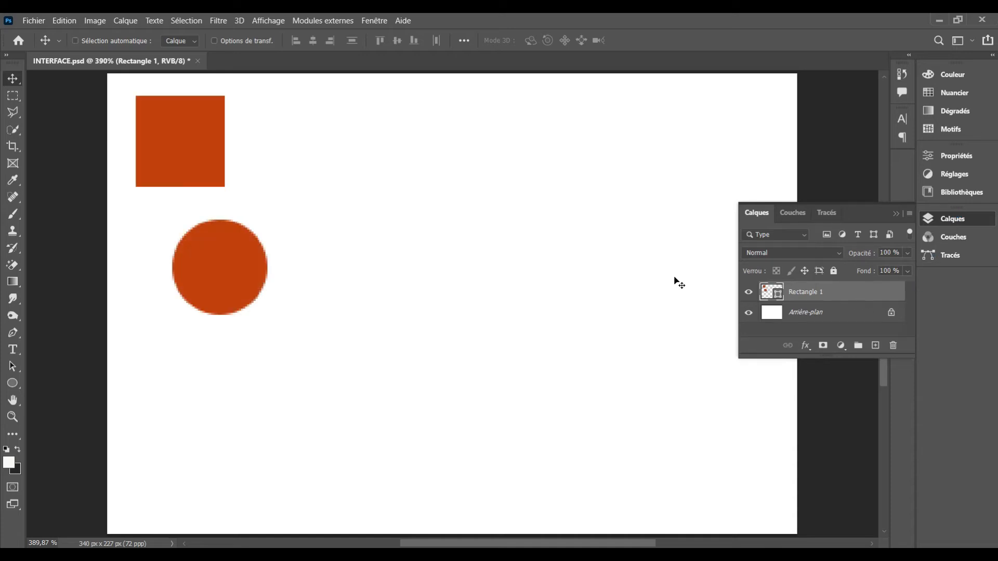
key("ctrl+z")
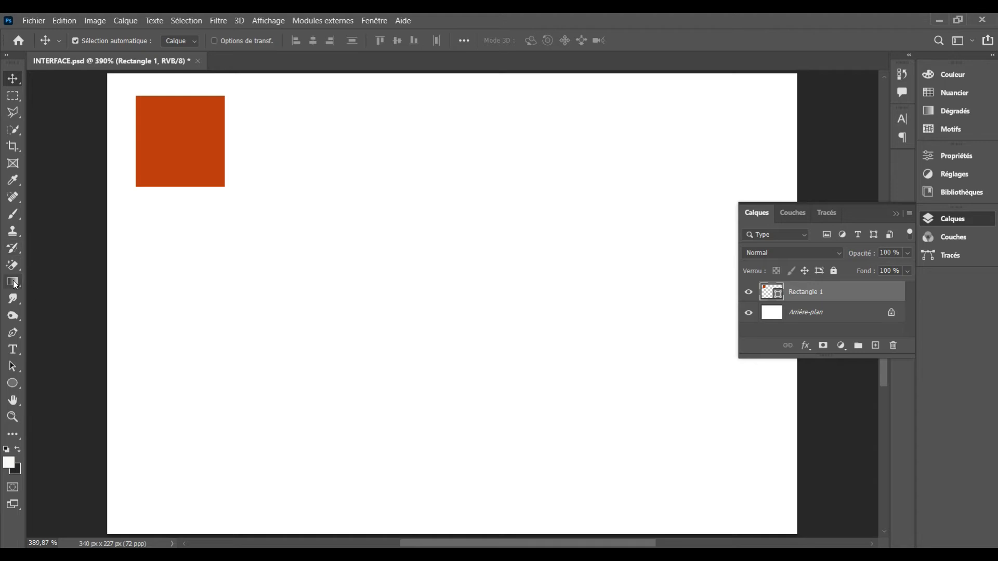
Step: Draw an ellipse about 50 by 45 px below and to the right of the square, and fill it dark brown
left_click(13, 384)
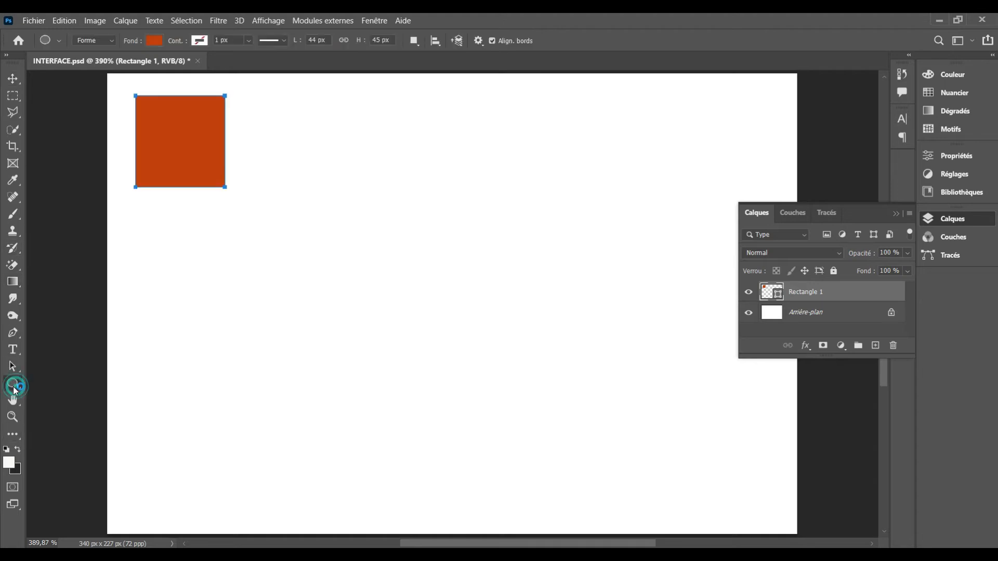
left_click_drag(283, 212, 384, 301)
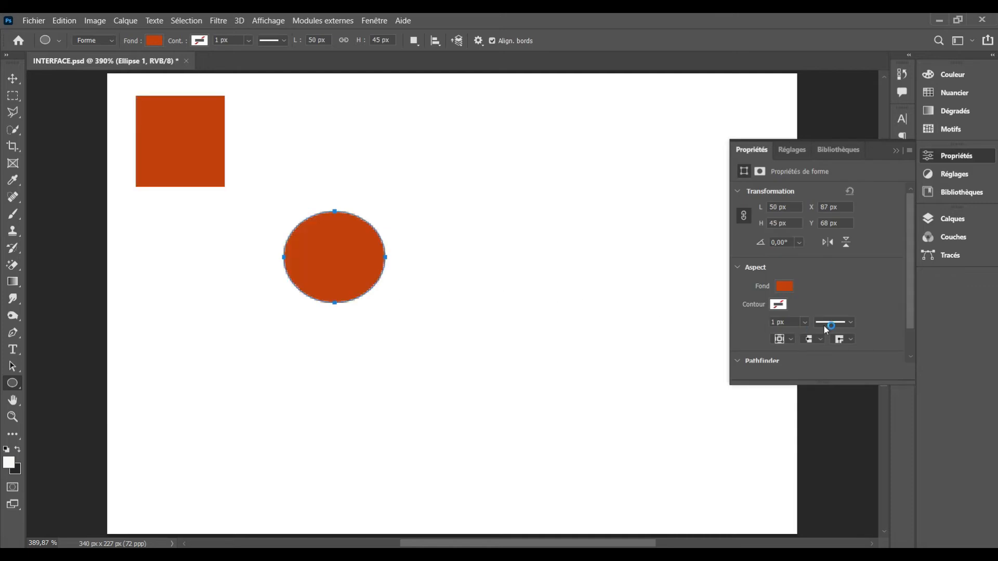
left_click(784, 286)
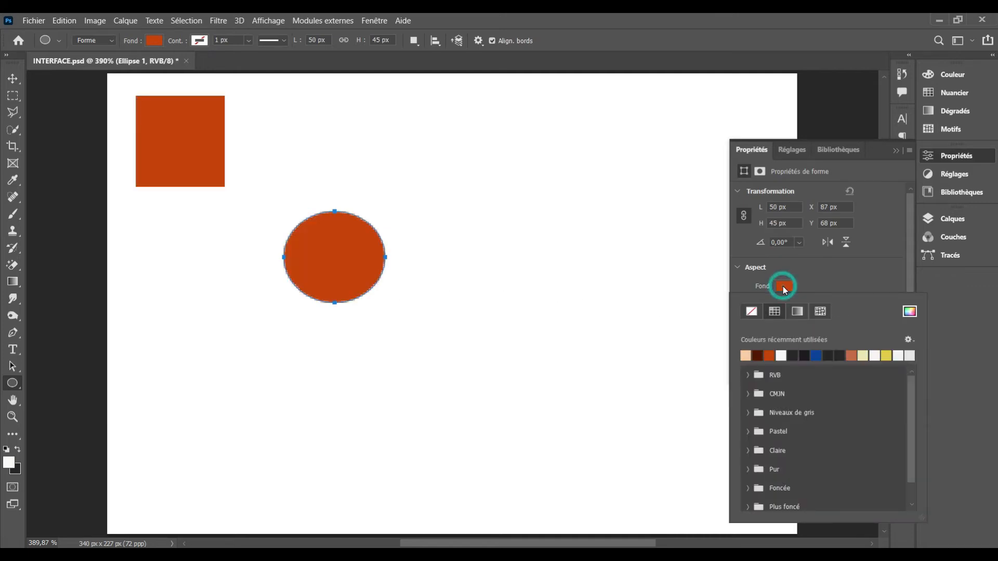
left_click(759, 355)
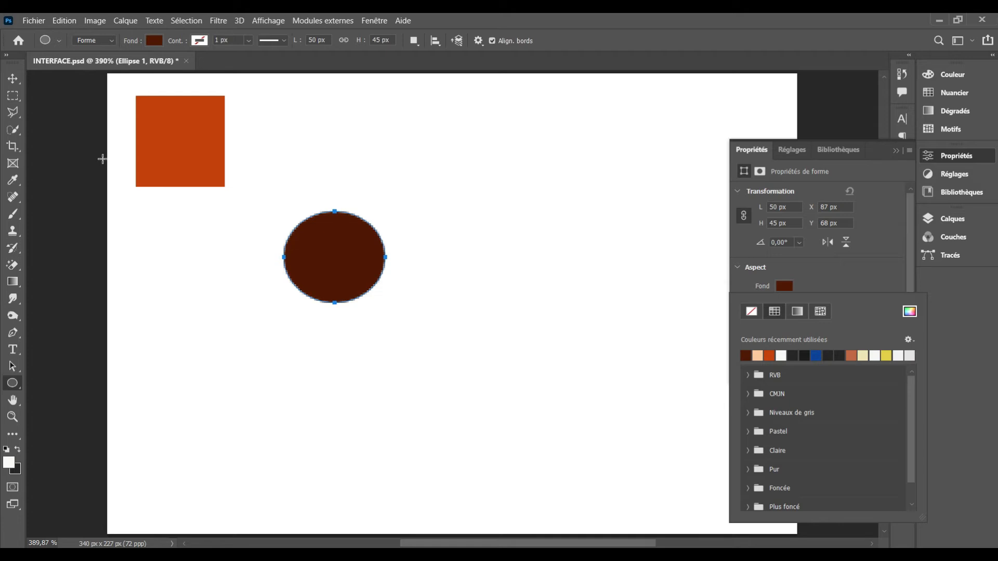
left_click(13, 78)
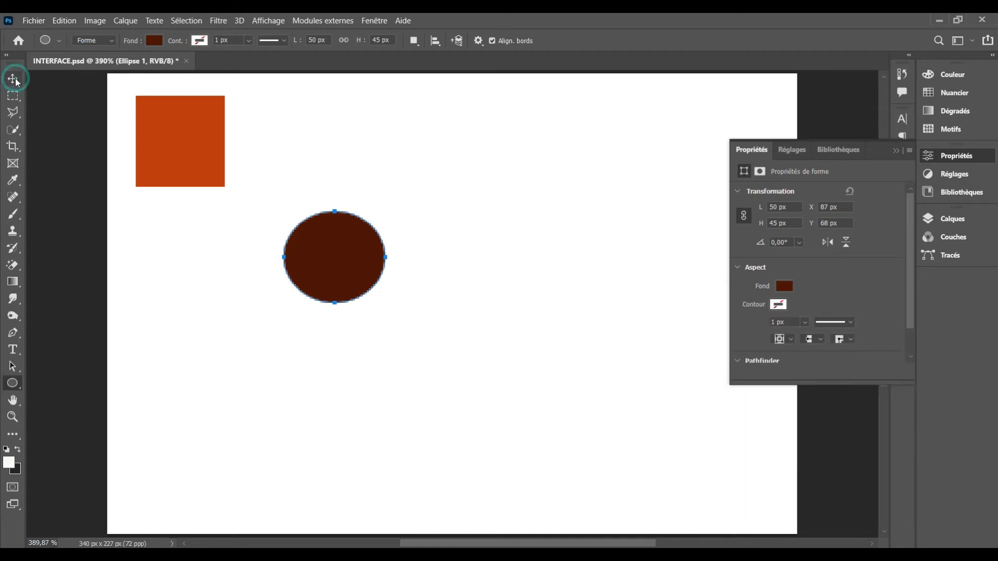
left_click(13, 78)
left_click(895, 151)
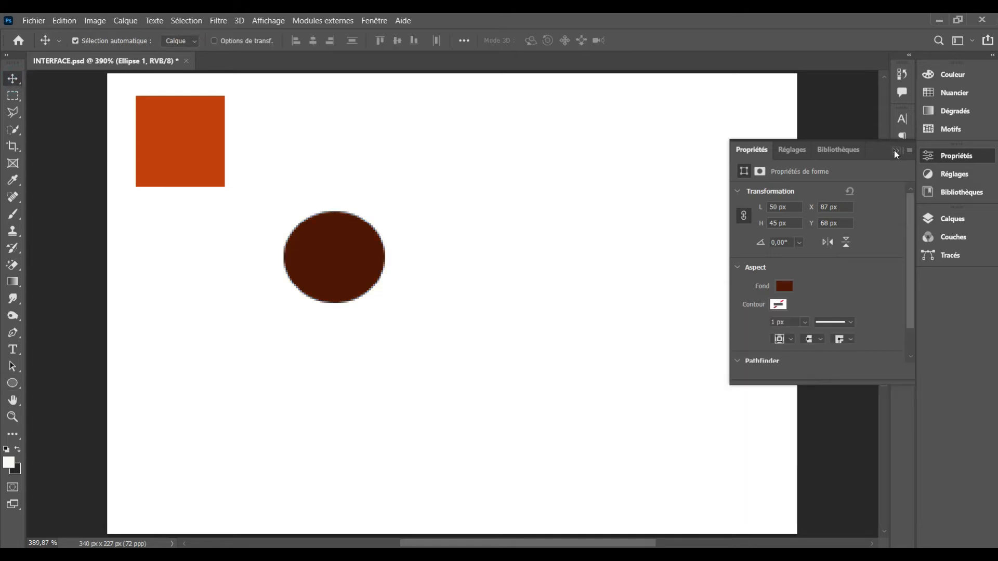
left_click(14, 79)
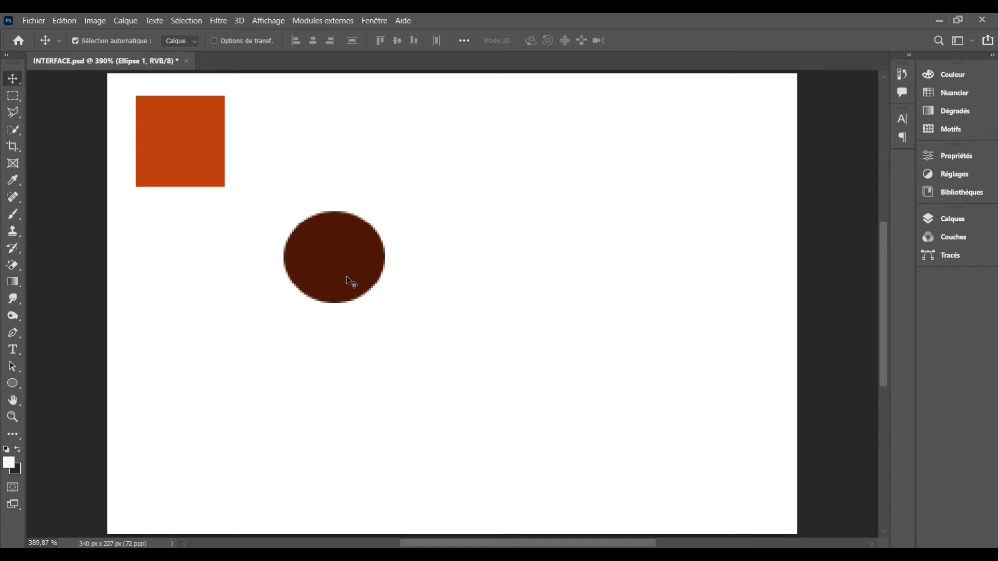
Step: Move the dark brown ellipse to the lower right of the canvas centre with the Move tool
left_click_drag(348, 280, 542, 247)
left_click_drag(479, 154, 577, 399)
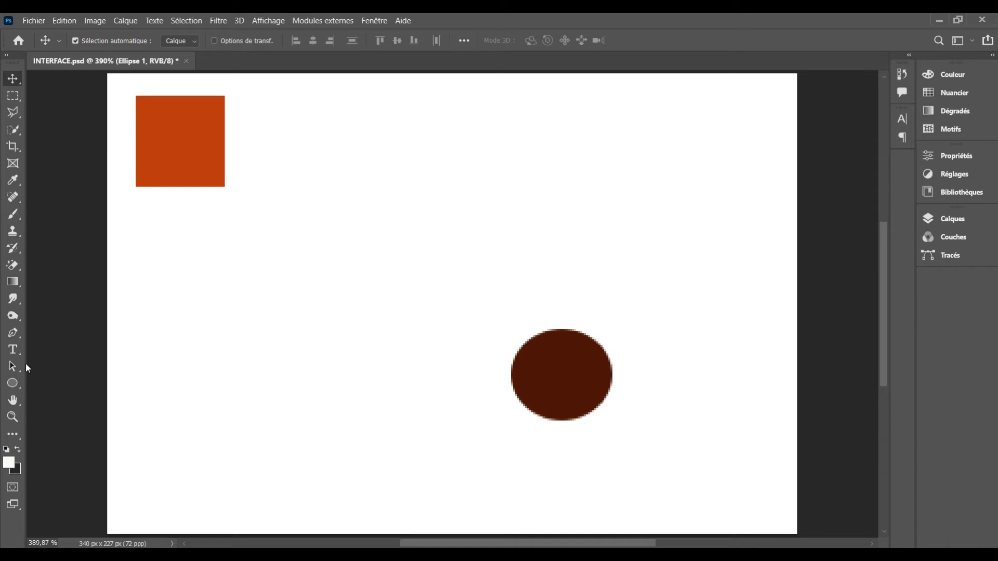
Step: Draw a triangle about 64 by 63 px between the square and the ellipse, and fill it blue
left_click(14, 386)
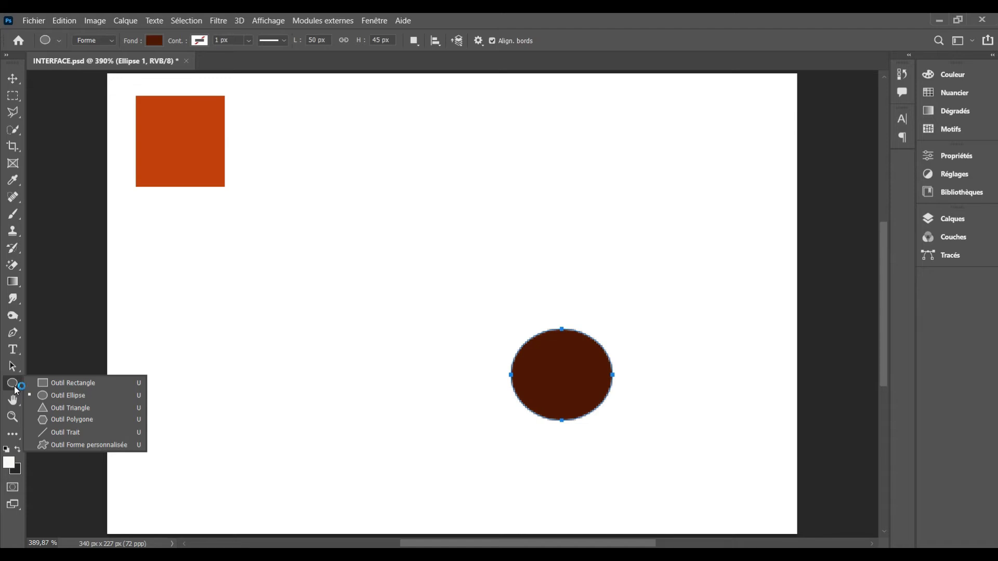
left_click(84, 410)
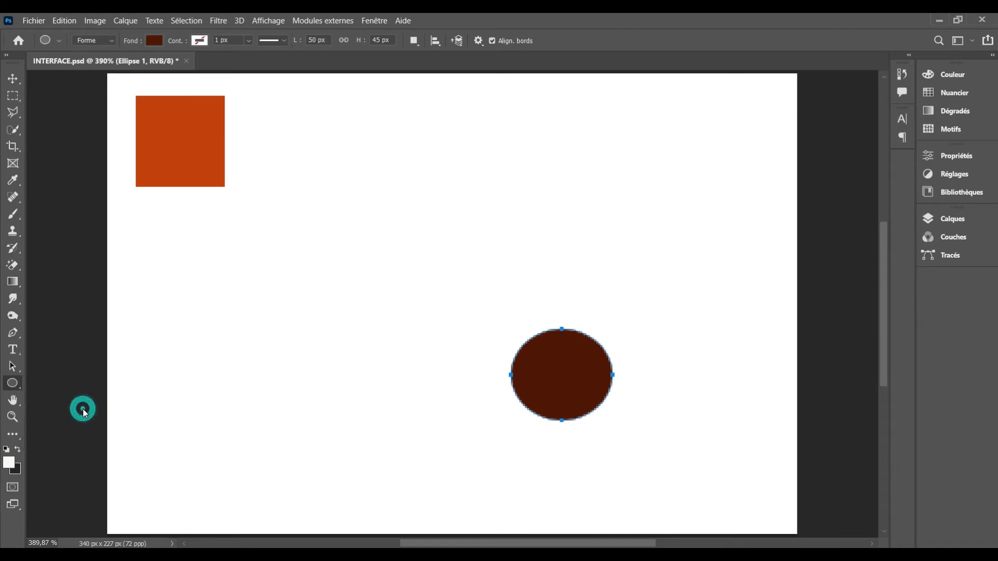
left_click_drag(290, 205, 420, 333)
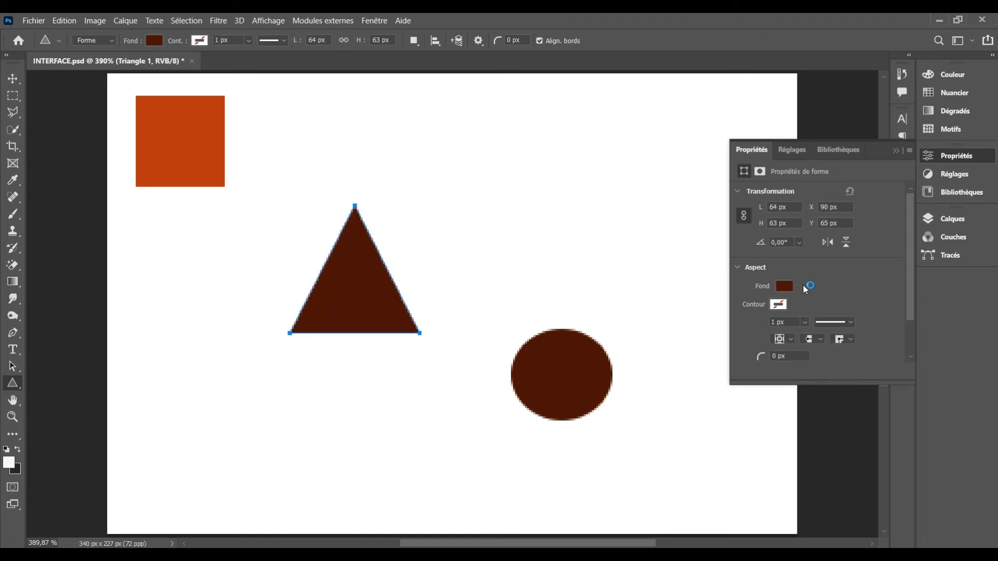
left_click(786, 286)
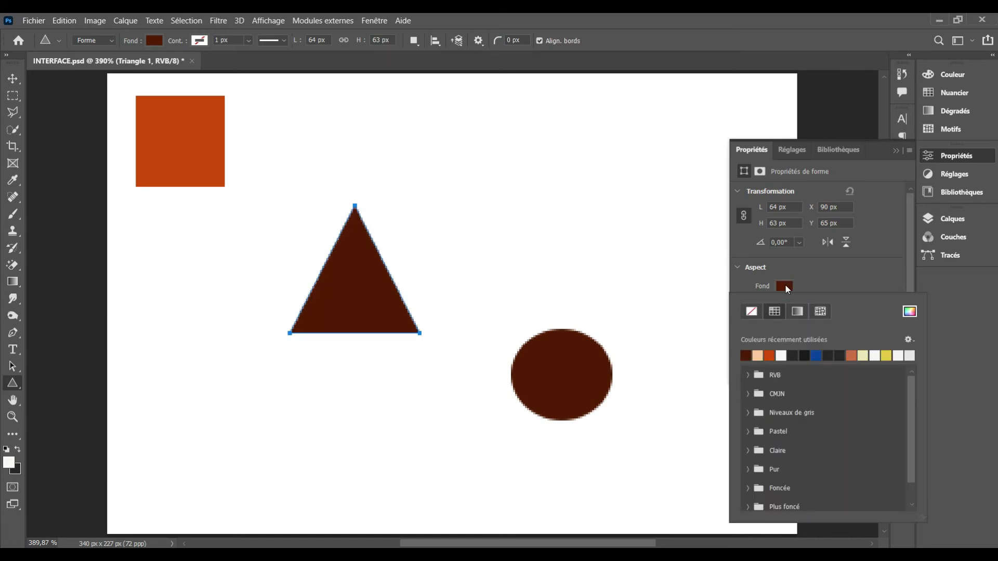
left_click(817, 355)
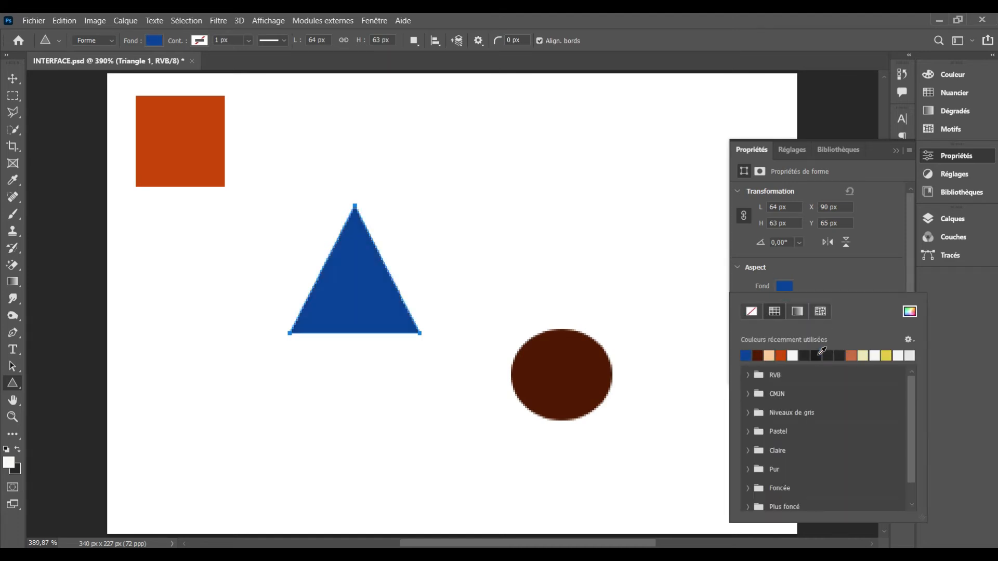
Step: Rearrange the shapes with the Move tool: square near the centre, ellipse just below it, and blue triangle to the right of the square
left_click(12, 78)
left_click_drag(345, 274, 280, 300)
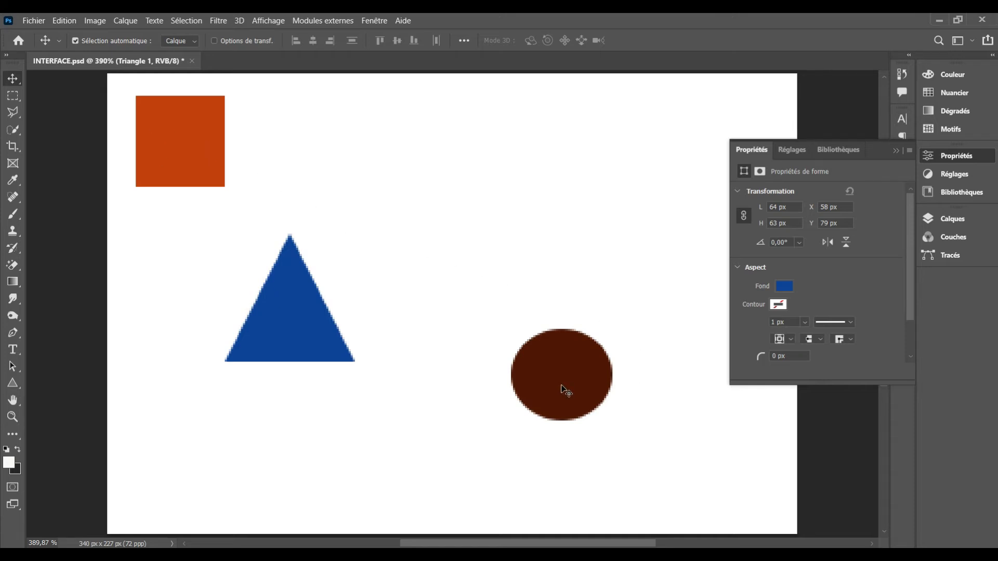
left_click(194, 159)
left_click_drag(194, 159, 392, 254)
left_click(550, 361)
left_click_drag(550, 361, 416, 334)
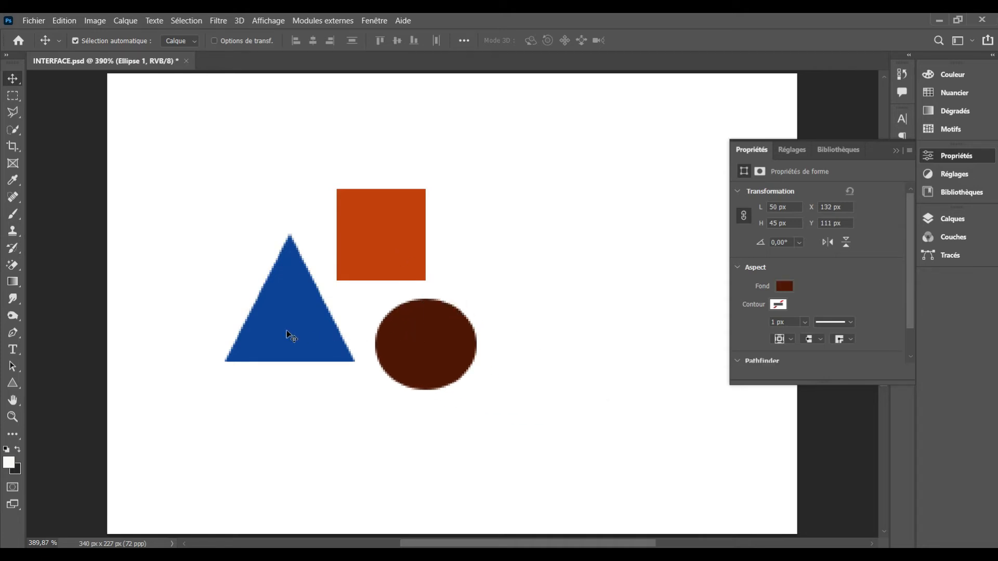
left_click_drag(287, 332, 547, 252)
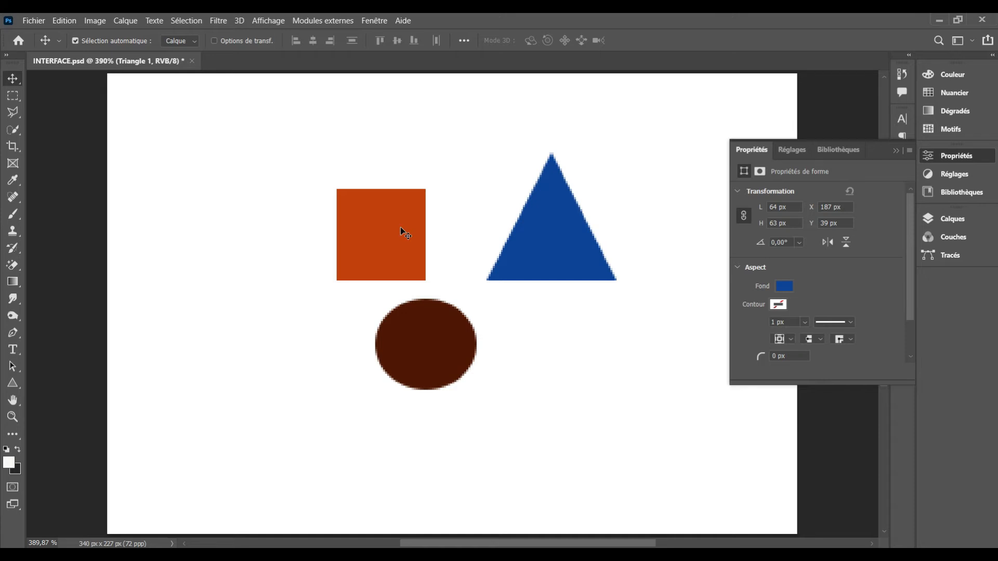
left_click(896, 150)
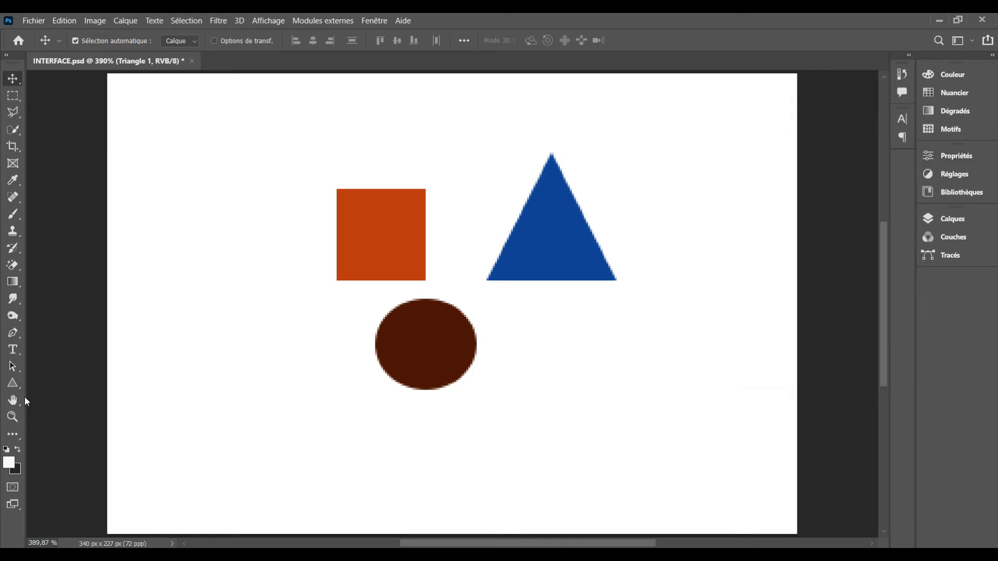
Step: Draw a five-sided polygon about 57 by 58 px to the left of the square, and fill it dark grey
left_click(16, 384)
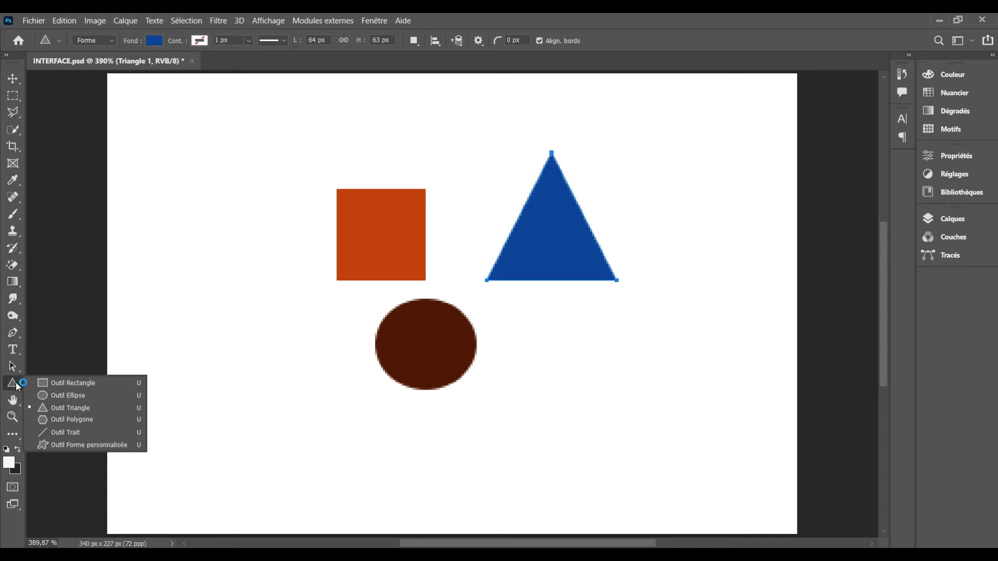
left_click(72, 409)
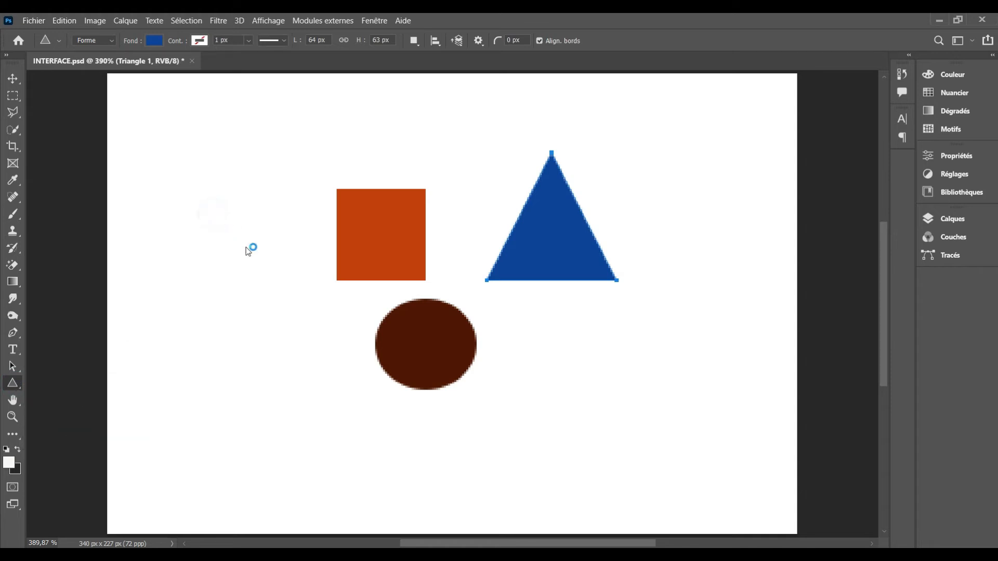
left_click_drag(212, 213, 327, 331)
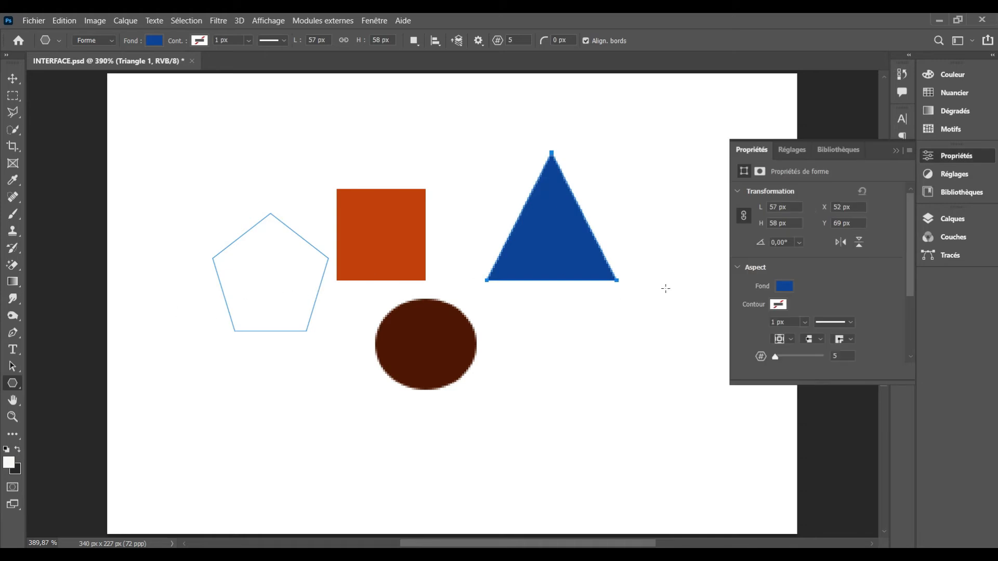
left_click(788, 287)
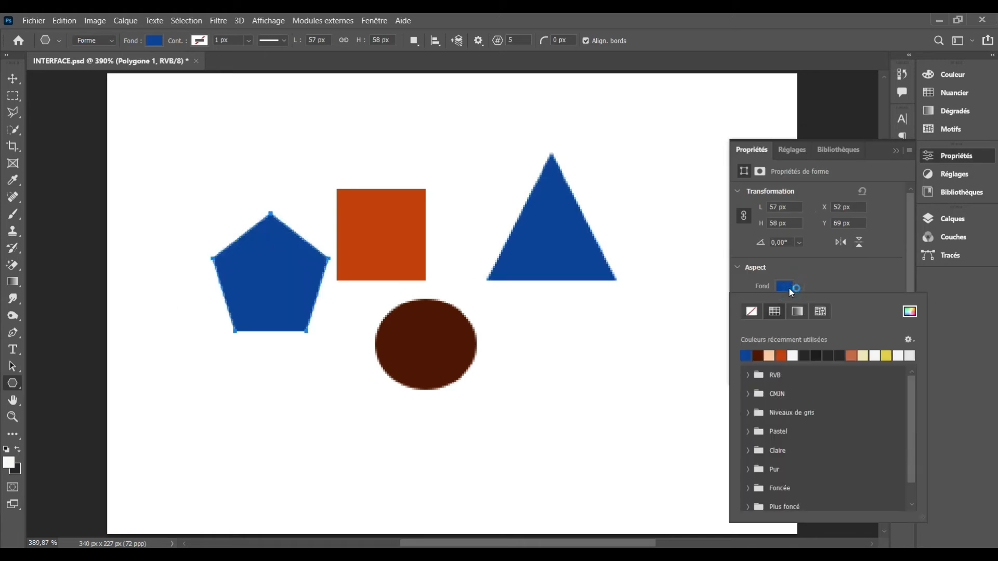
left_click(809, 356)
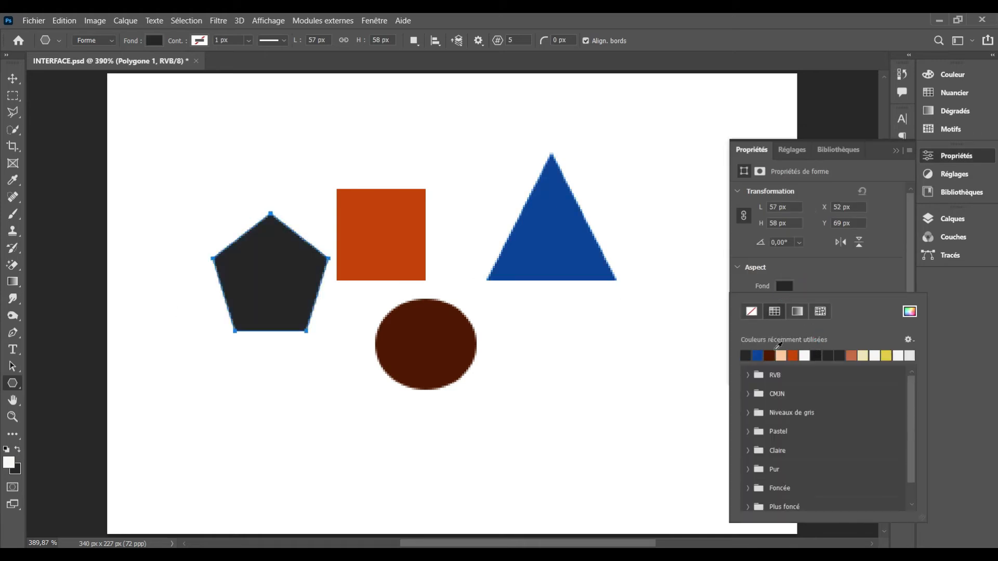
Step: Move the dark grey pentagon down to the left of the ellipse with the Move tool
left_click(12, 77)
left_click_drag(265, 290, 263, 379)
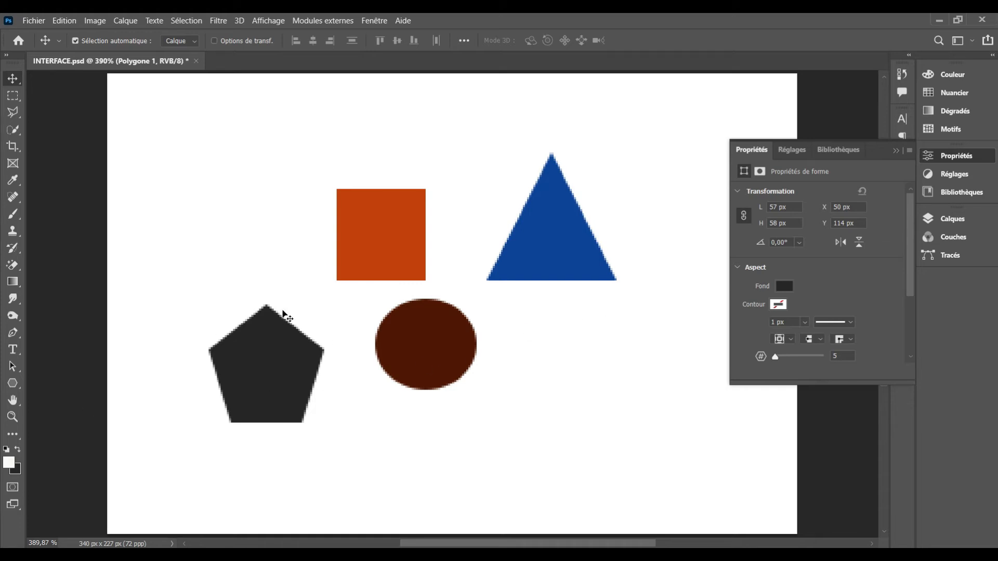
key("ctrl+minus")
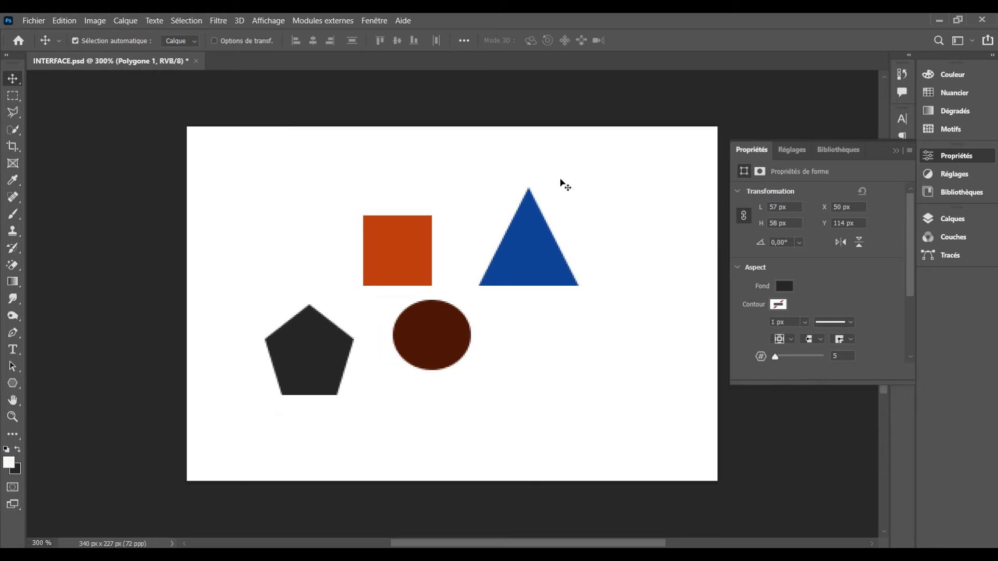
left_click(894, 151)
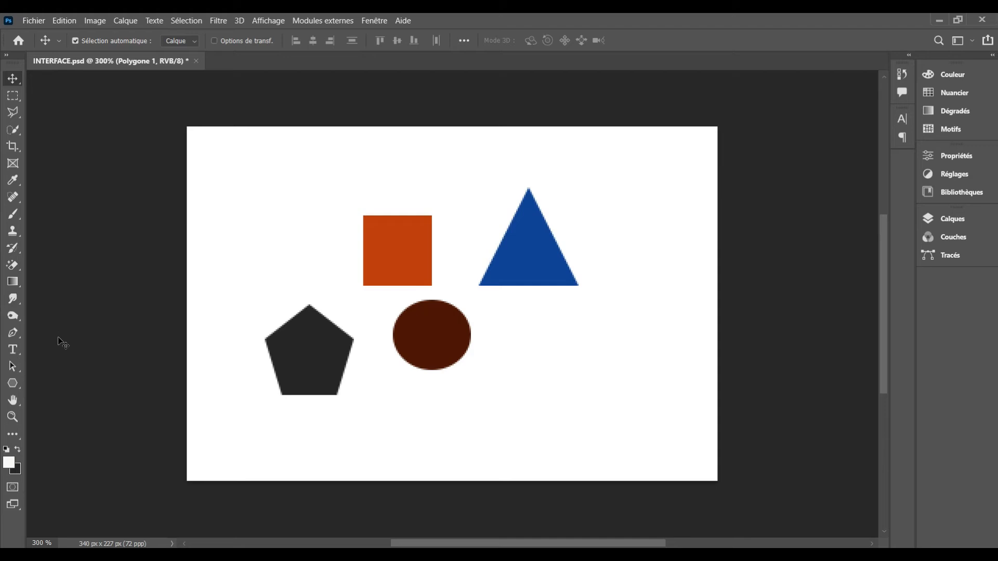
key("ctrl+plus")
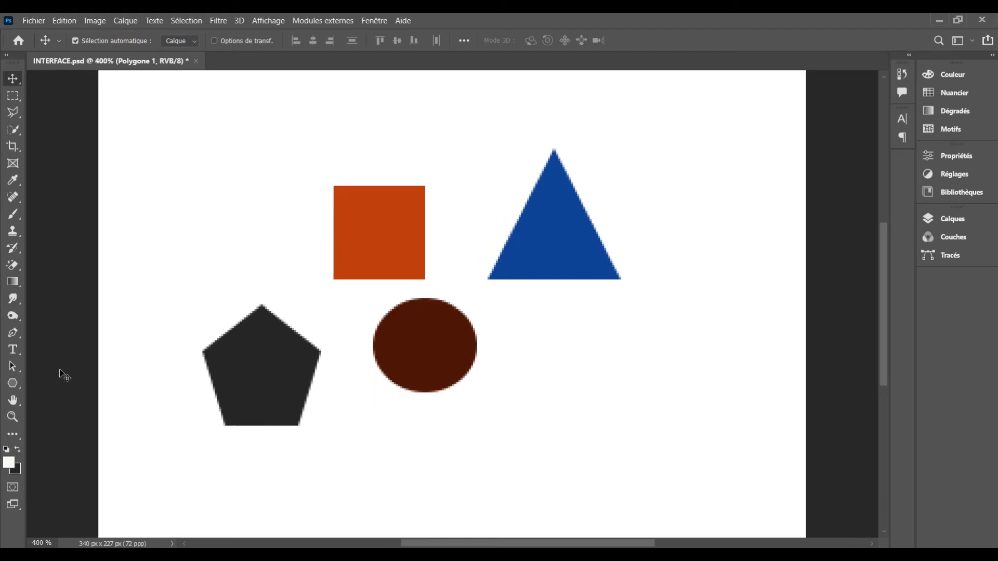
Step: Draw a slanted 1 px line about 172 px long above the square, and move it below the ellipse
left_click(12, 384)
right_click(12, 386)
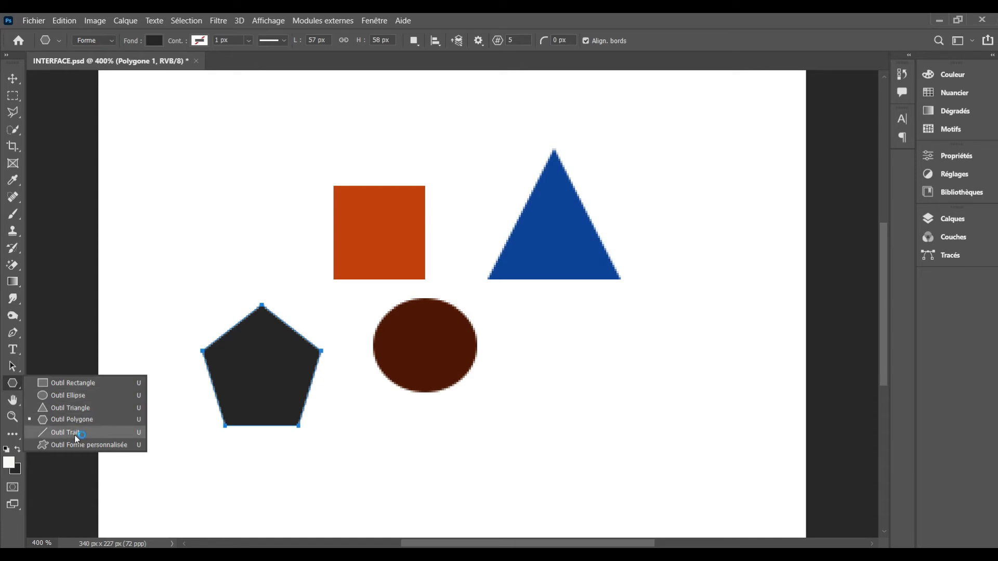
key("Escape")
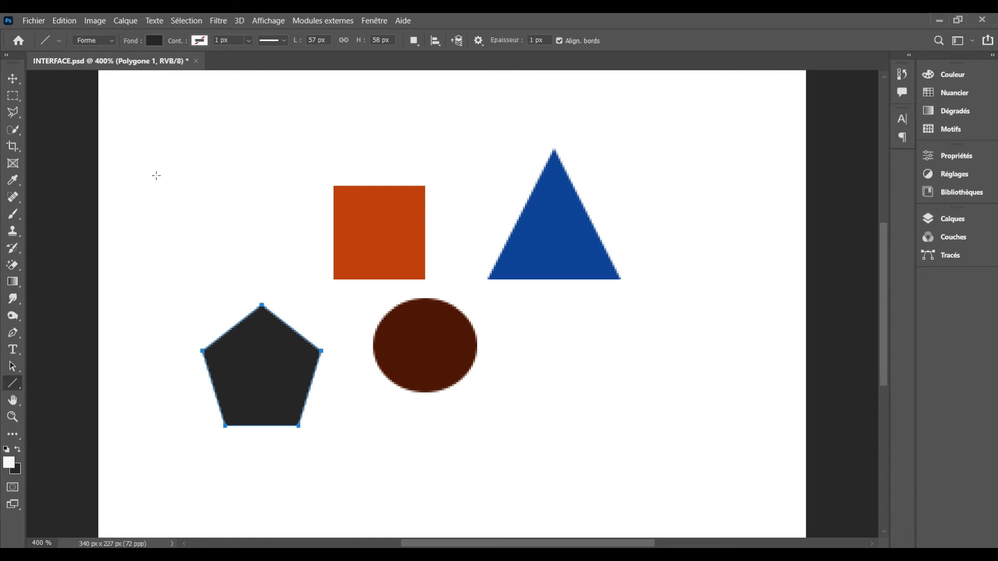
left_click_drag(156, 176, 507, 96)
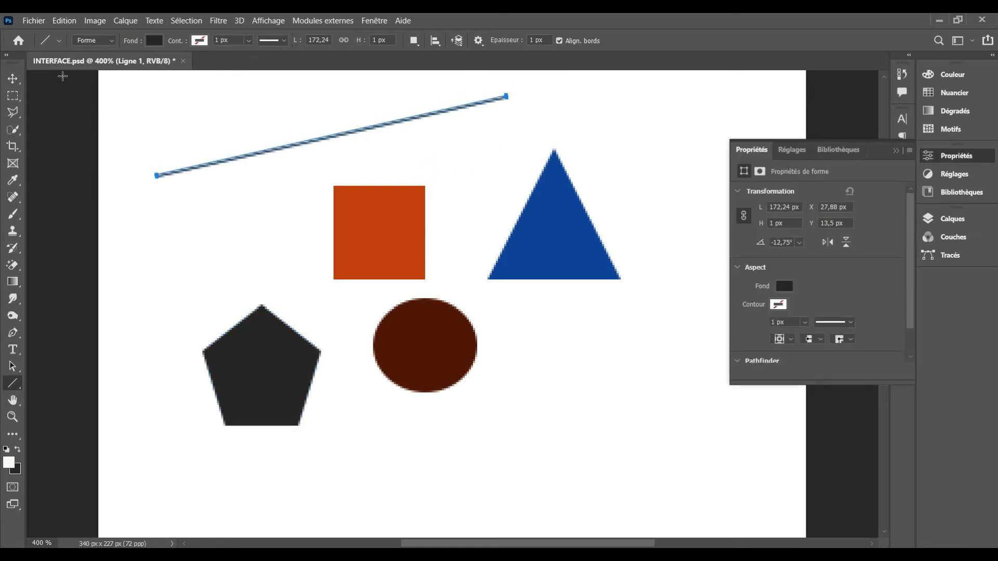
left_click(20, 78)
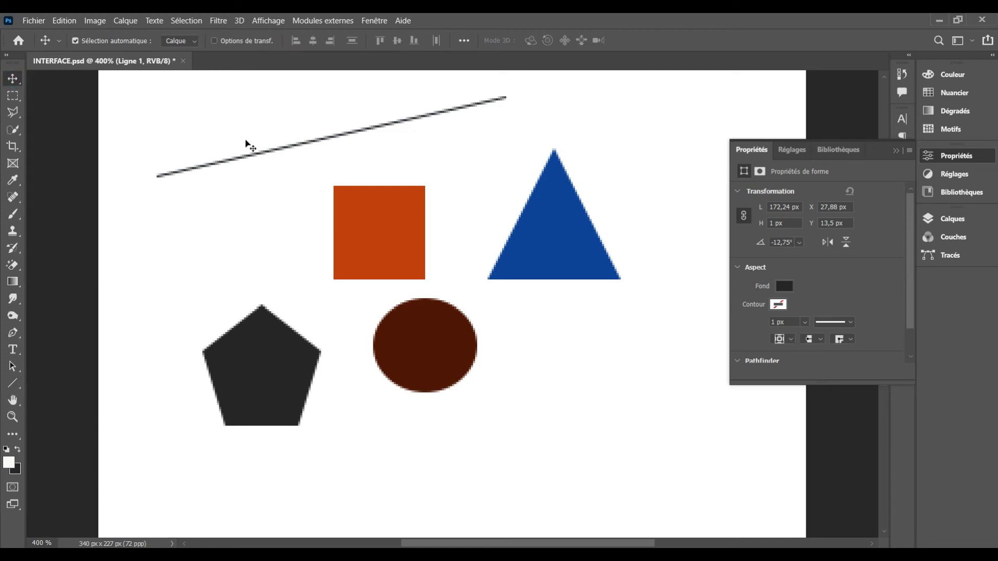
left_click_drag(304, 147, 484, 435)
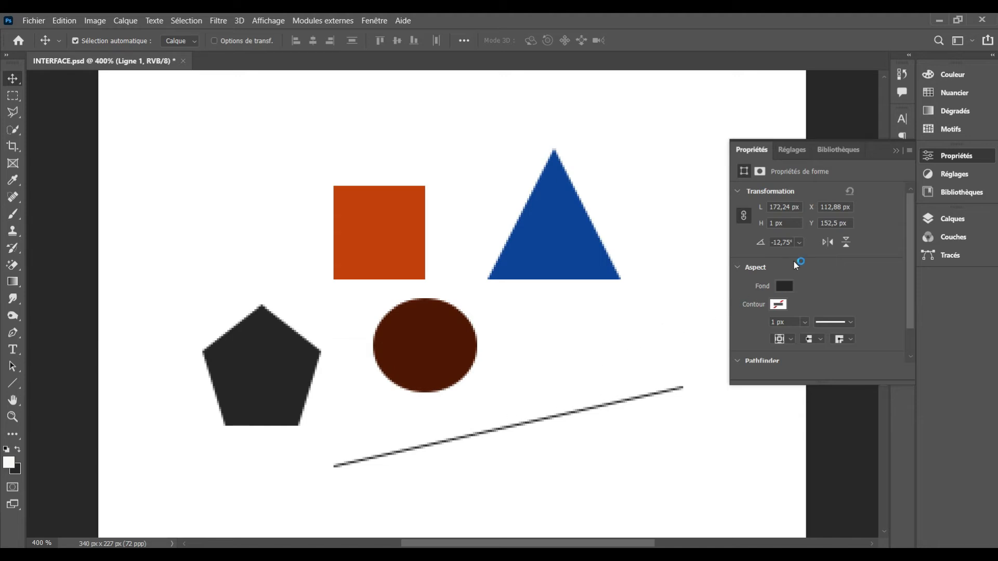
Step: Set the line's height to 28 px with width and height linked
left_click(743, 215)
left_click(742, 214)
left_click(779, 224)
type("5")
key("Return")
type("28")
key("Return")
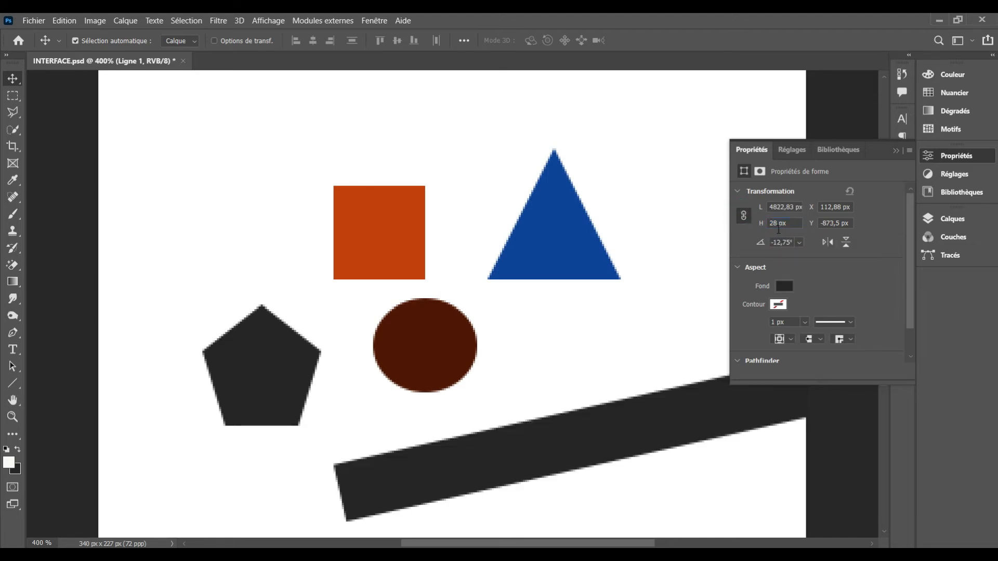
Step: Reduce the line's height to 7 px with its proportions linked
left_click(778, 228)
type("27")
key("Return")
type("9")
key("Return")
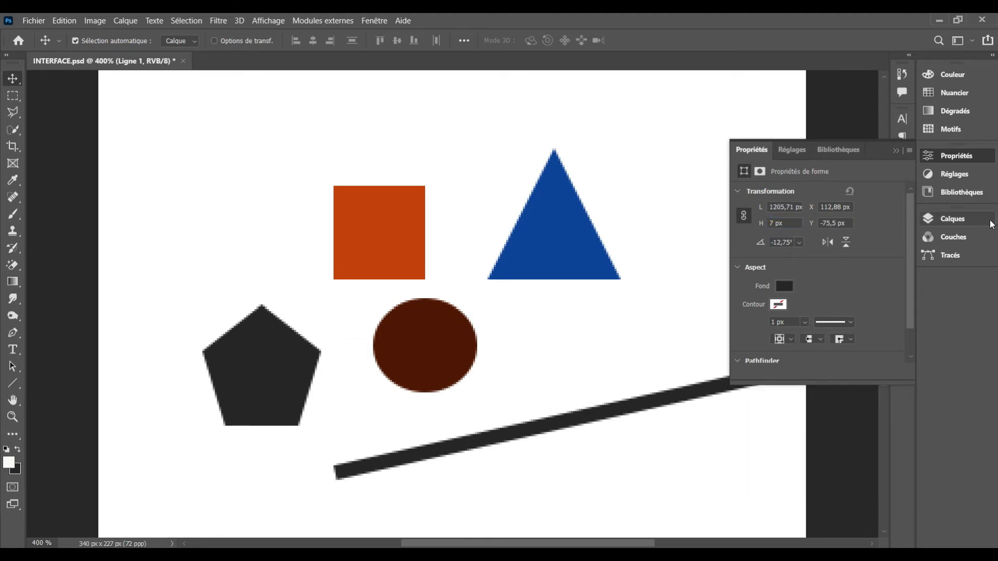
left_click(896, 151)
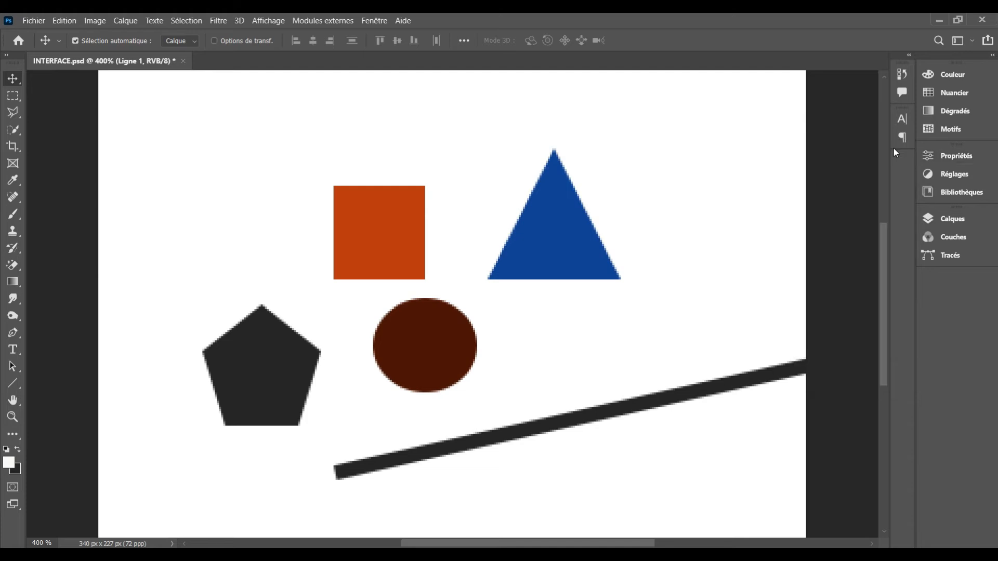
Step: Scale the line down to about 210 px long with Free Transform and place it below the pentagon and ellipse
left_click_drag(648, 405, 496, 419)
left_click(967, 225)
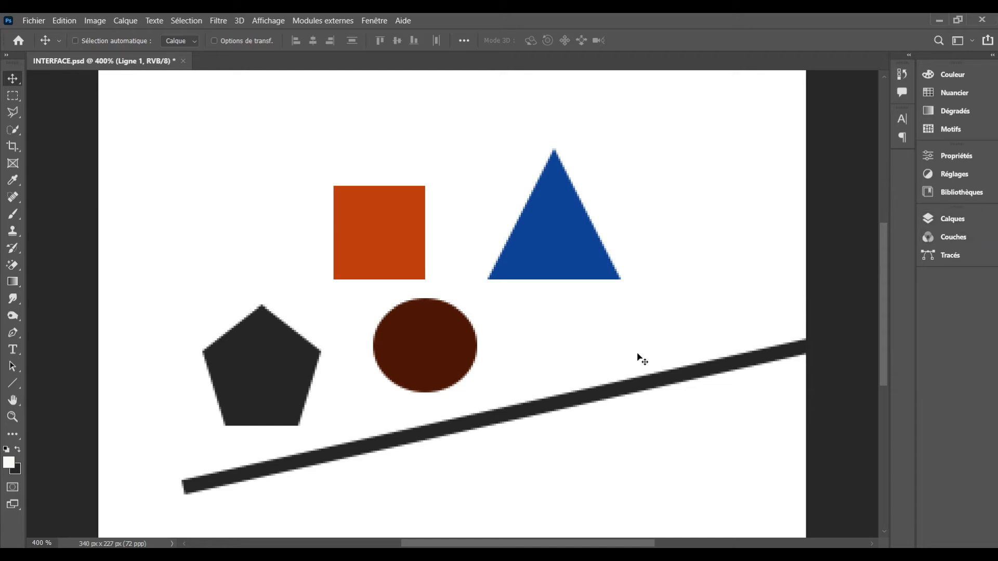
key("ctrl+t")
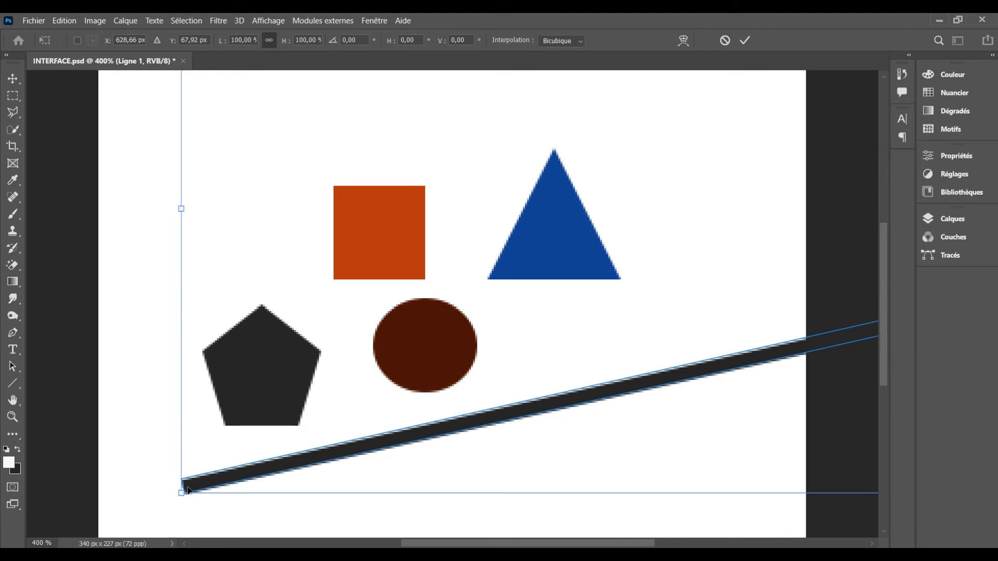
left_click_drag(183, 492, 651, 383)
left_click_drag(734, 370, 806, 198)
left_click_drag(868, 196, 250, 400)
left_click_drag(205, 133, 647, 239)
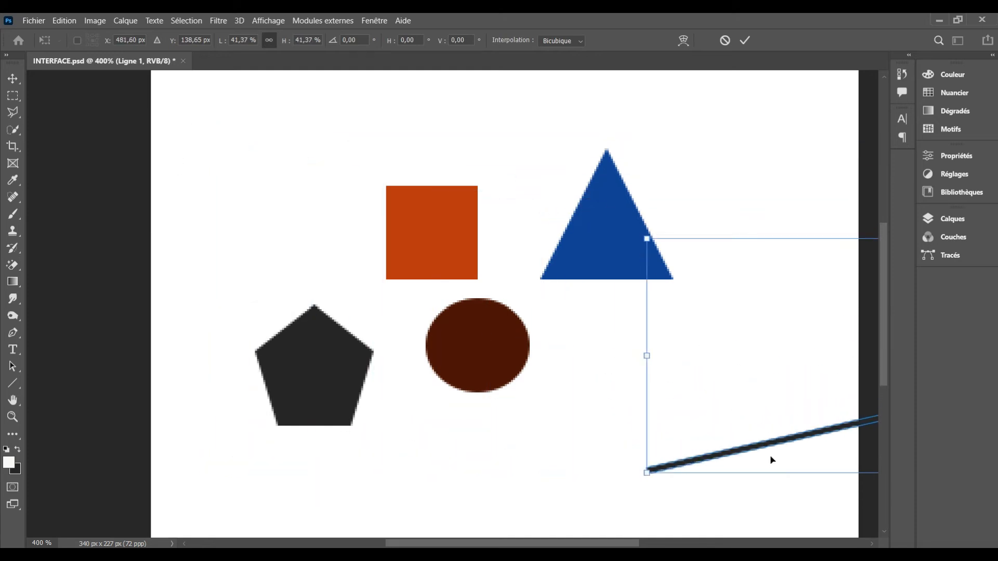
left_click_drag(775, 448, 439, 368)
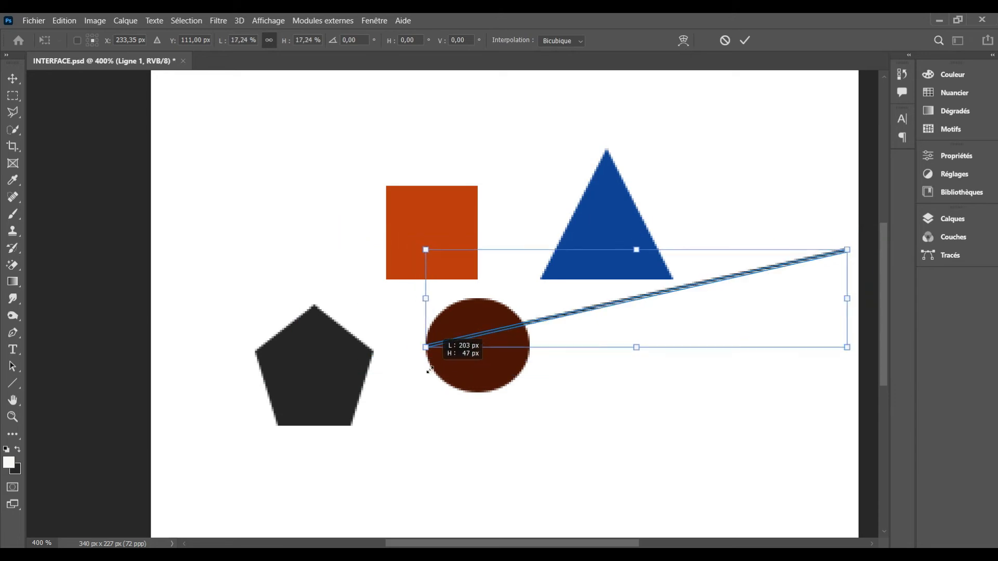
left_click_drag(589, 316, 483, 451)
key("Return")
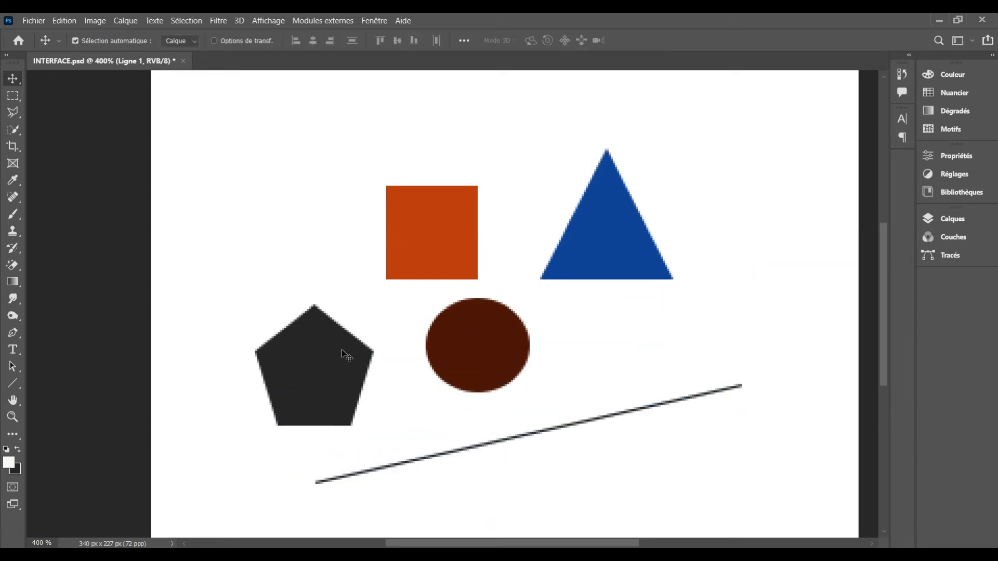
Step: Draw a lion from the Animaux sauvages custom shapes, about 75 px wide and 55 px high, to the left of the square
left_click(11, 384)
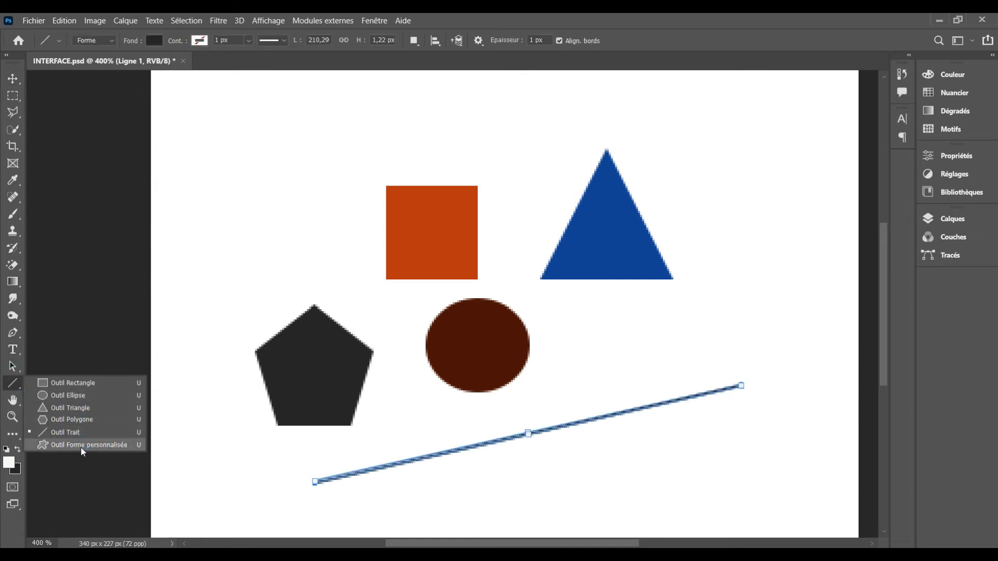
key("Escape")
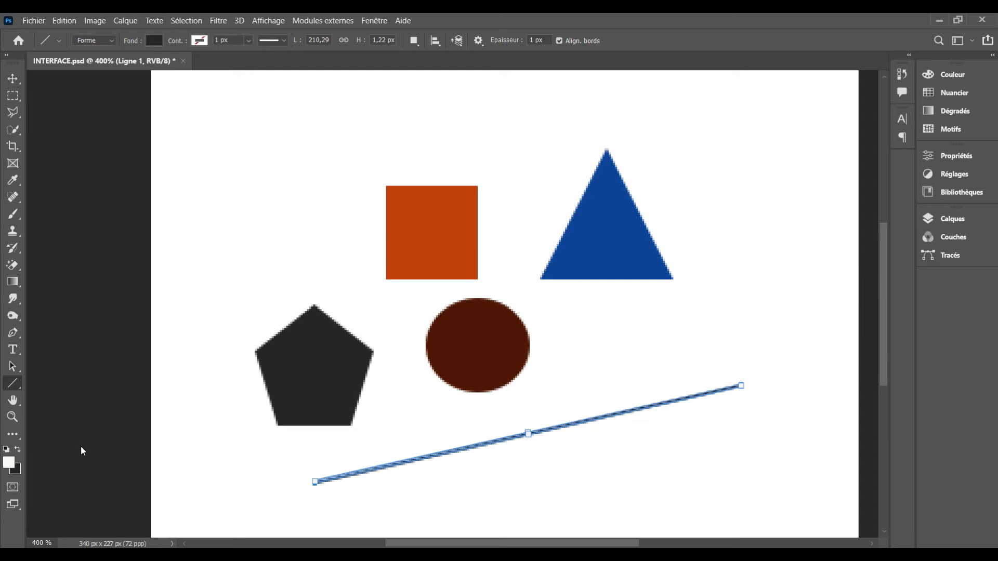
key("shift+u")
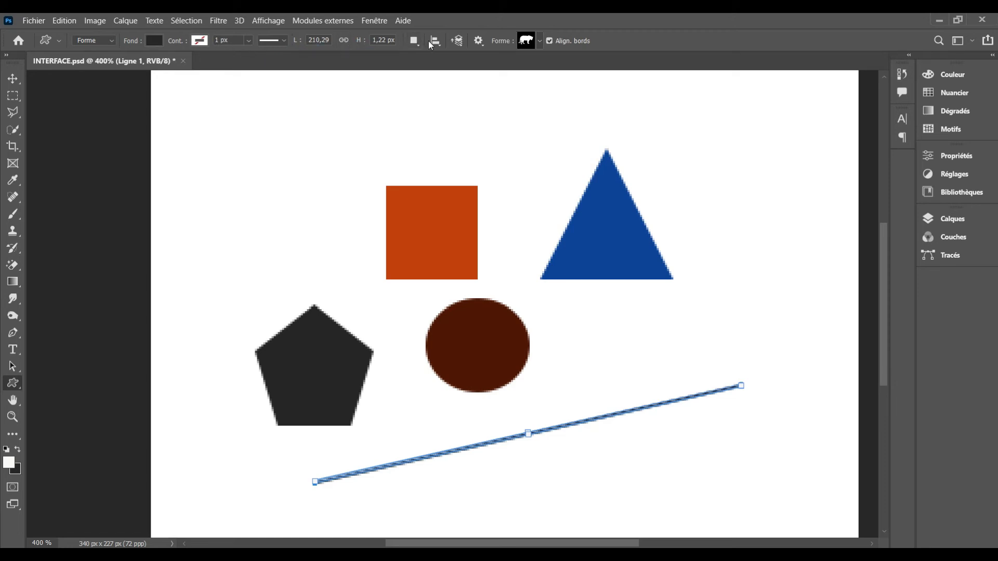
left_click(539, 40)
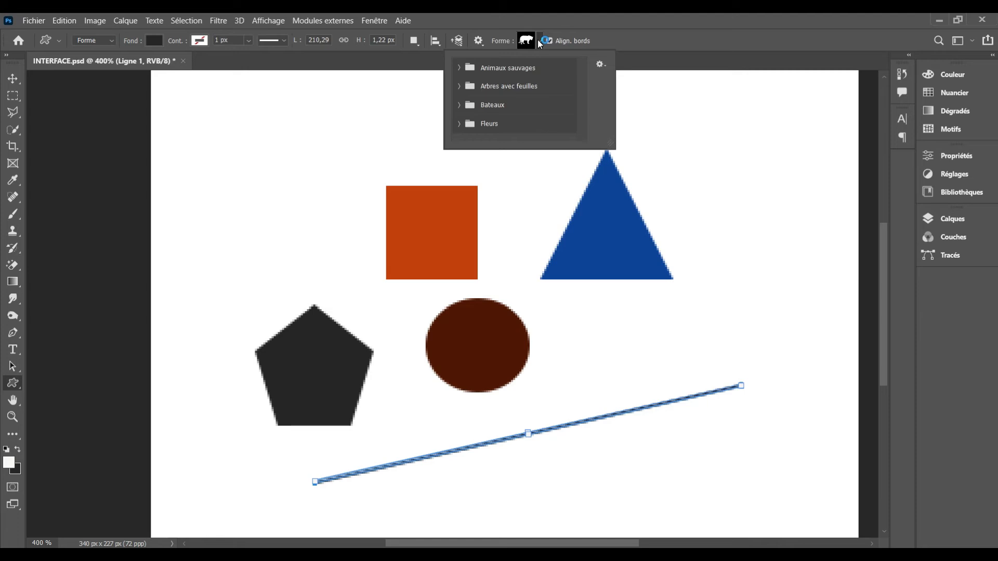
left_click(458, 67)
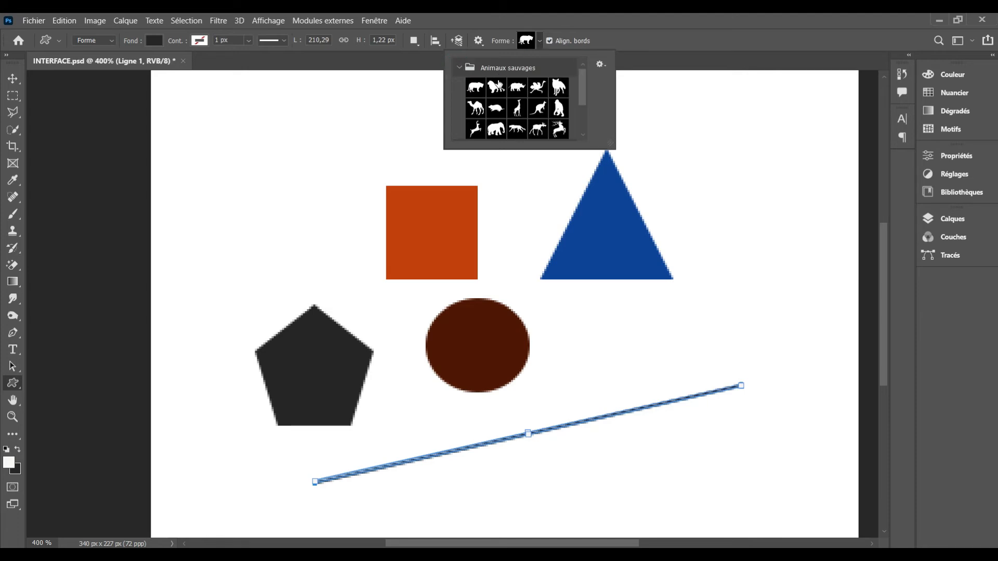
left_click(498, 88)
left_click(540, 39)
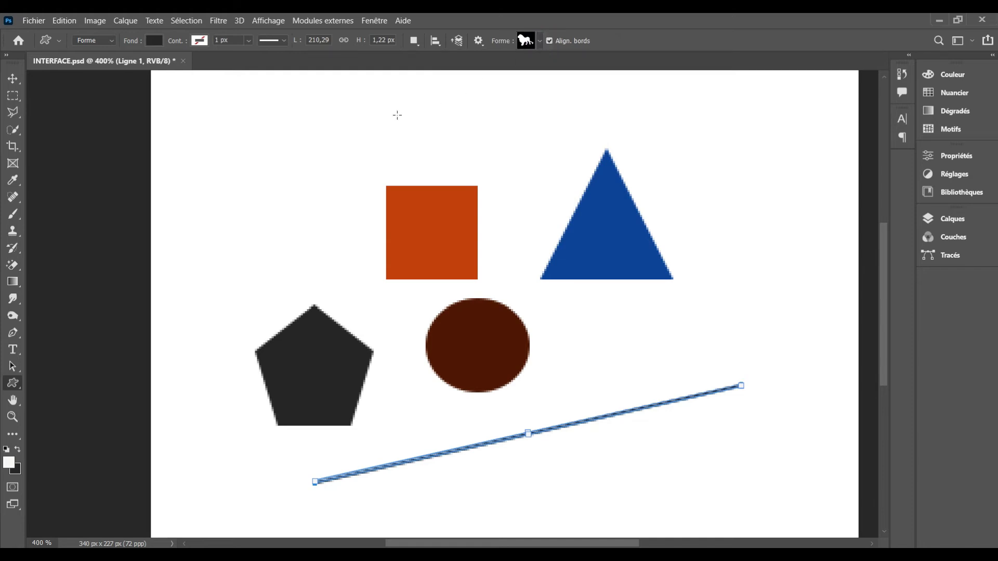
left_click_drag(222, 139, 377, 255)
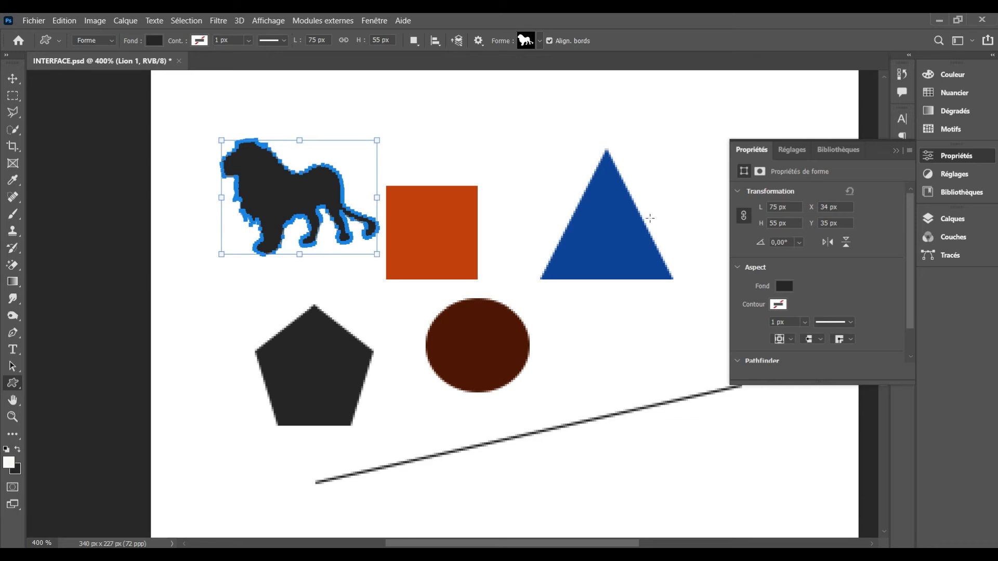
Step: Fill the lion with the recently used yellow and move it down and left to about X 24 px, Y 47 px
left_click(785, 288)
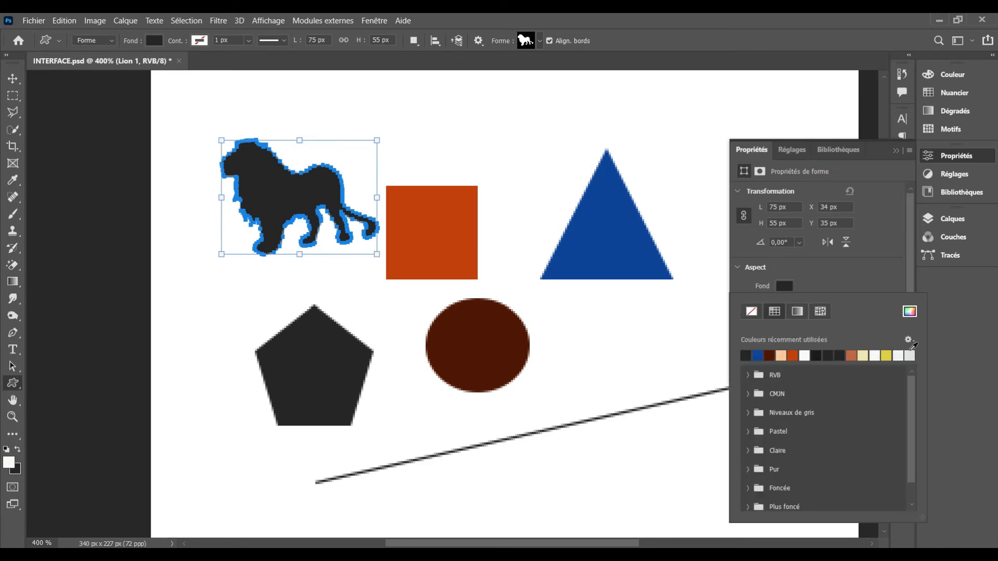
left_click(886, 356)
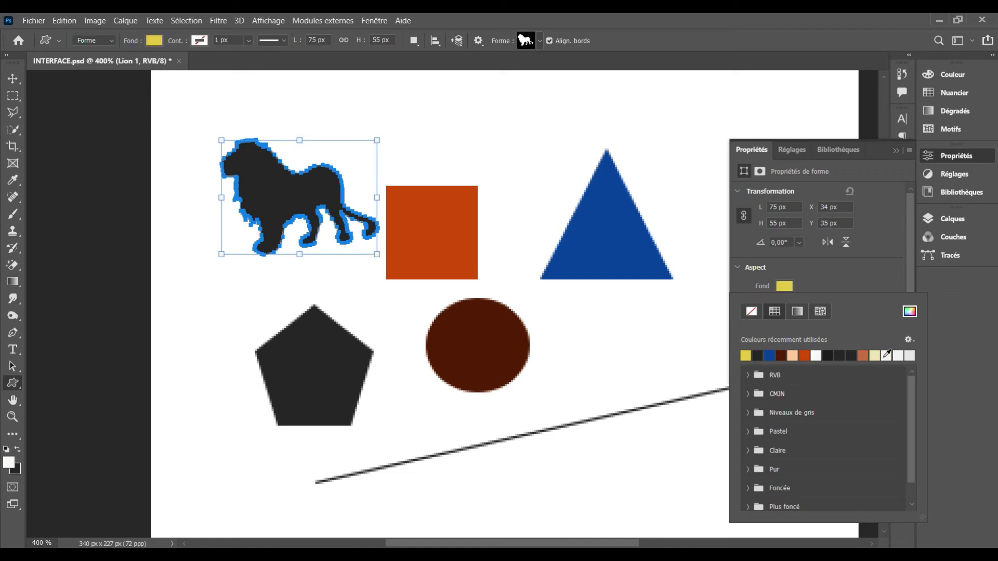
left_click(14, 79)
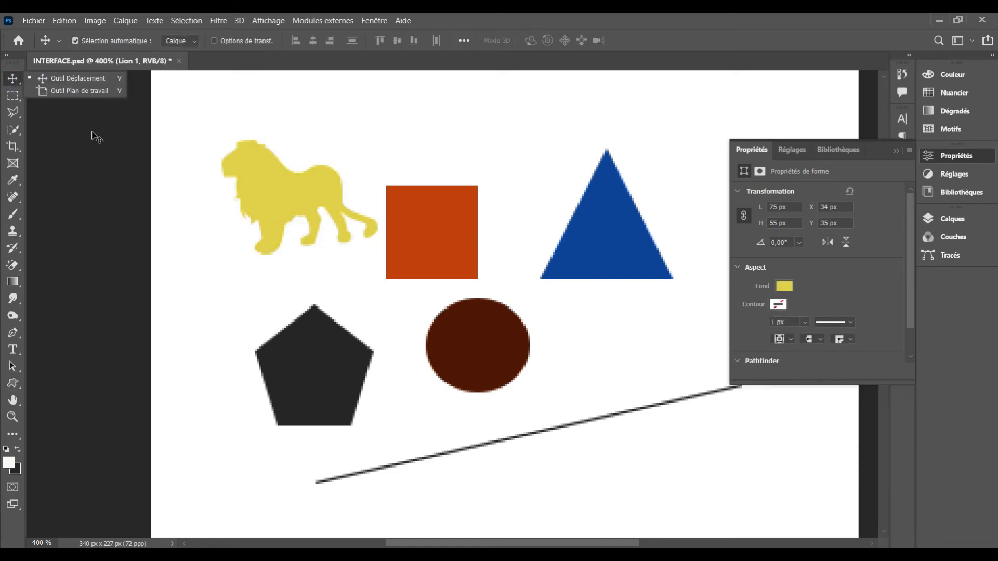
left_click_drag(276, 188, 252, 214)
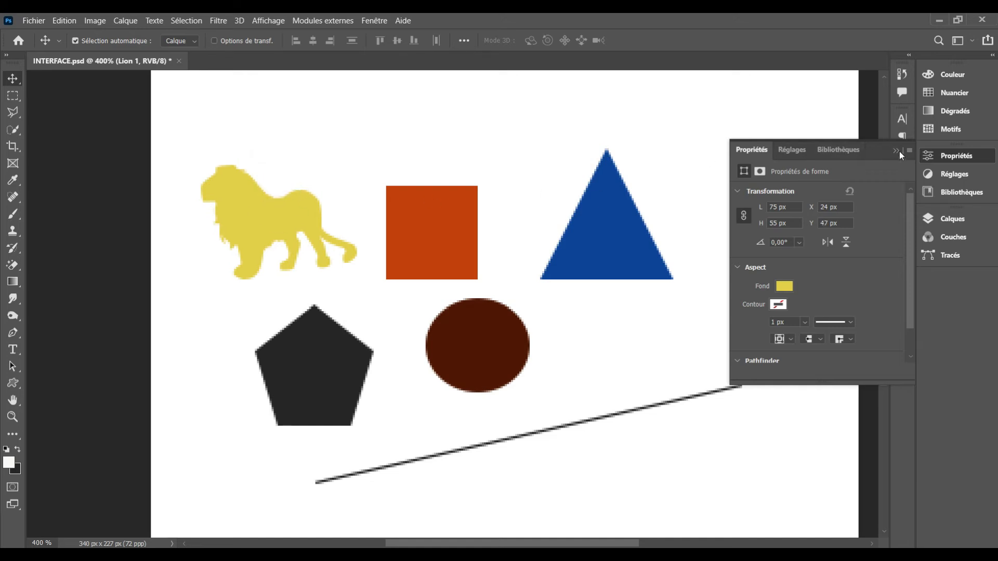
left_click(895, 151)
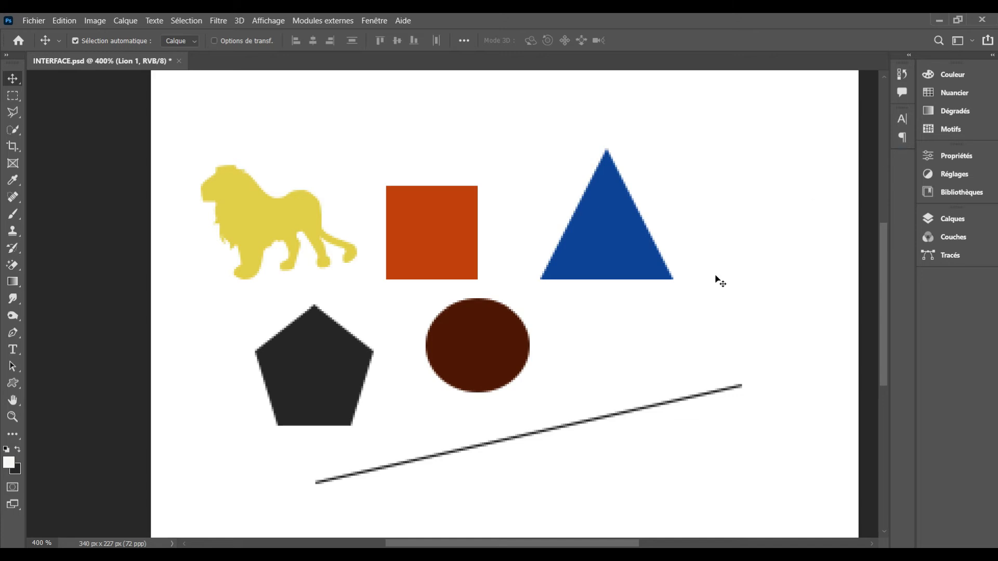
Step: Switch from the Custom Shape tool back to the Rectangle tool
left_click(21, 387)
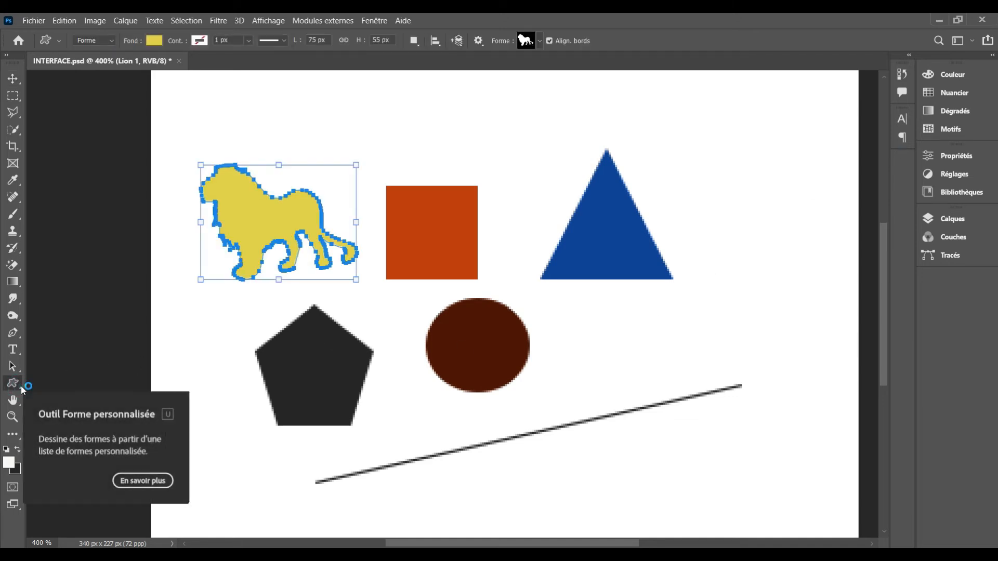
right_click(21, 386)
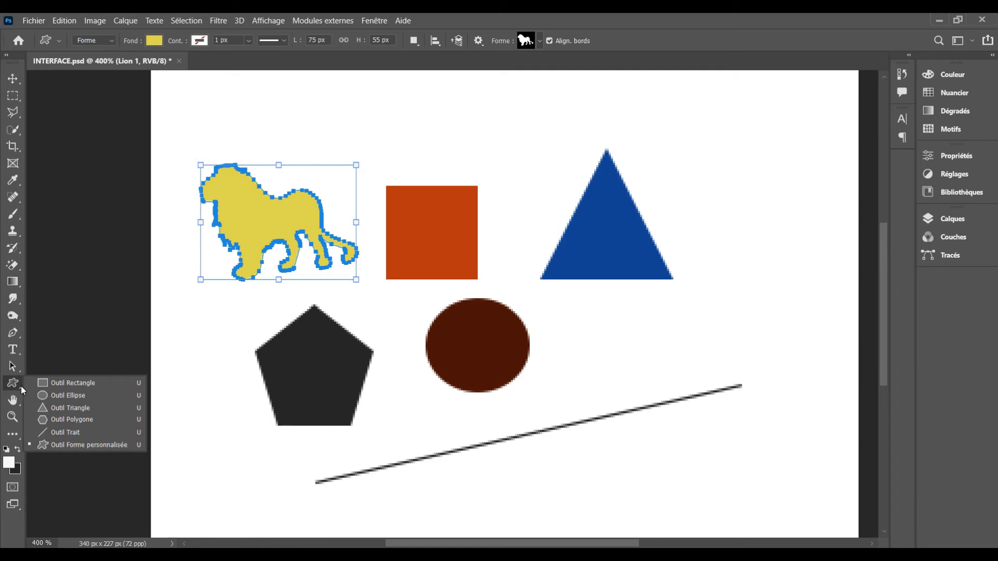
left_click(68, 383)
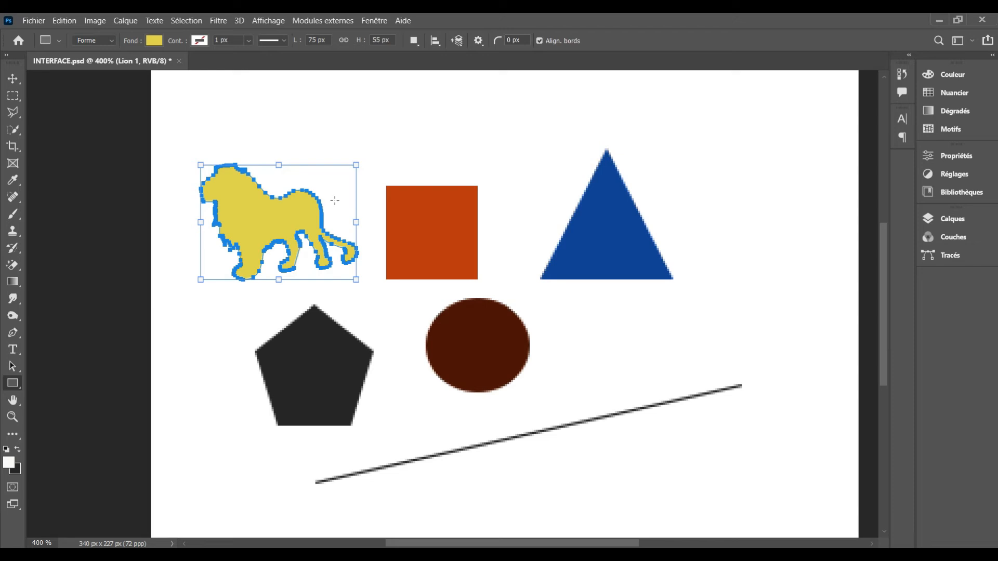
Step: Move the lion slightly right, the triangle up and to the right, and the ellipse to the right below the triangle
left_click(16, 78)
left_click(271, 221)
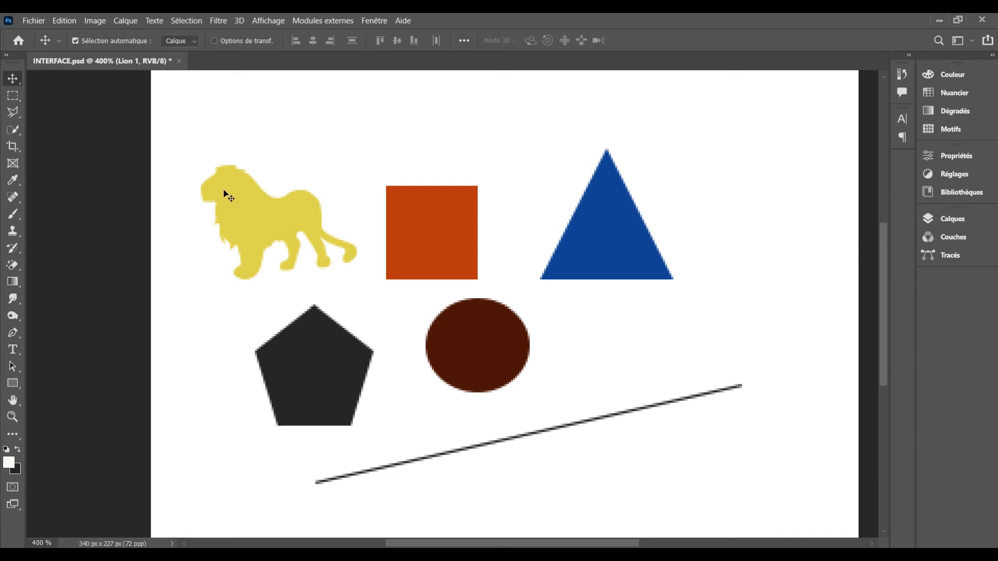
mouse_move(281, 227)
left_mouse_down()
mouse_move(291, 183)
mouse_move(266, 195)
mouse_move(289, 229)
left_mouse_up()
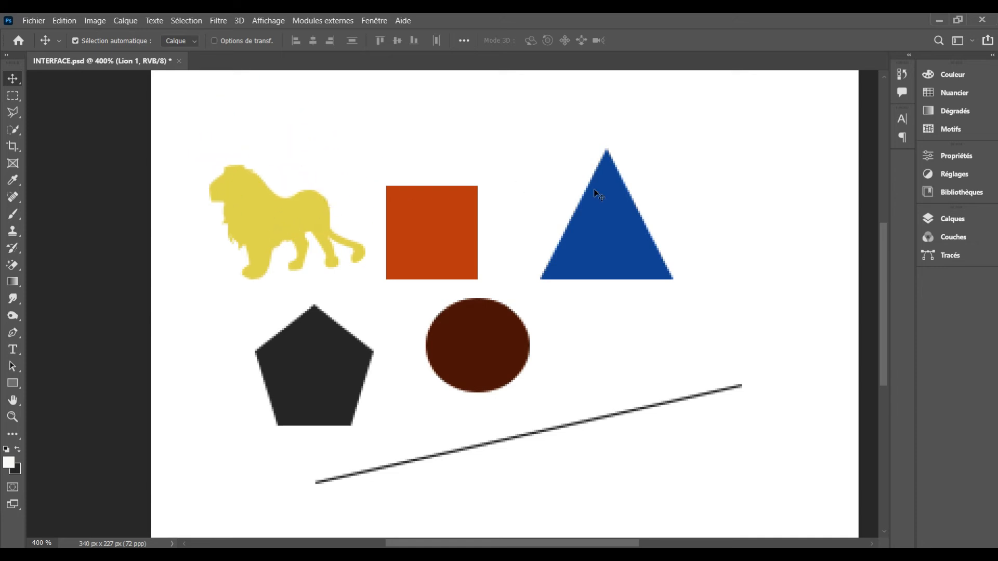
left_click_drag(629, 203, 688, 165)
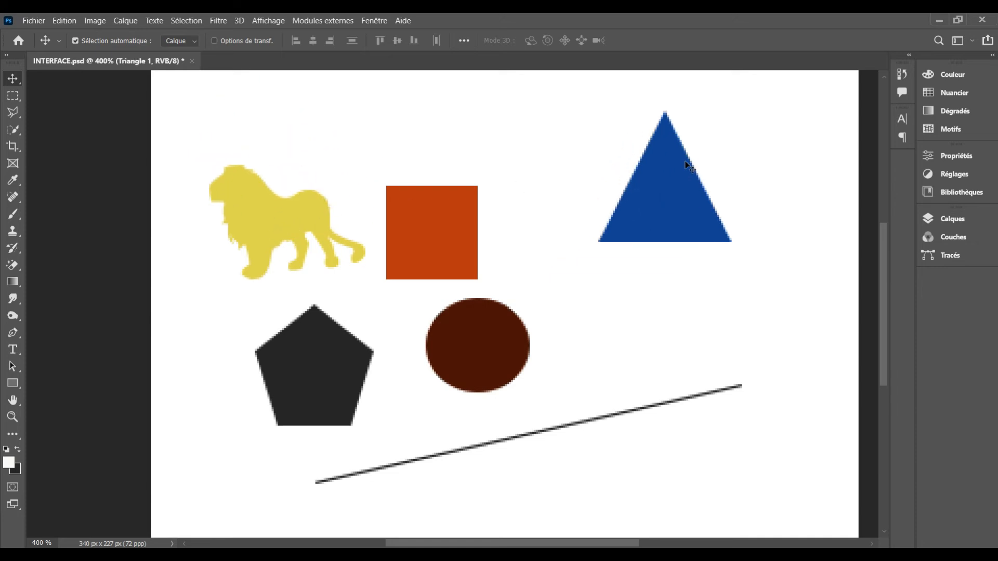
left_click_drag(477, 340, 574, 322)
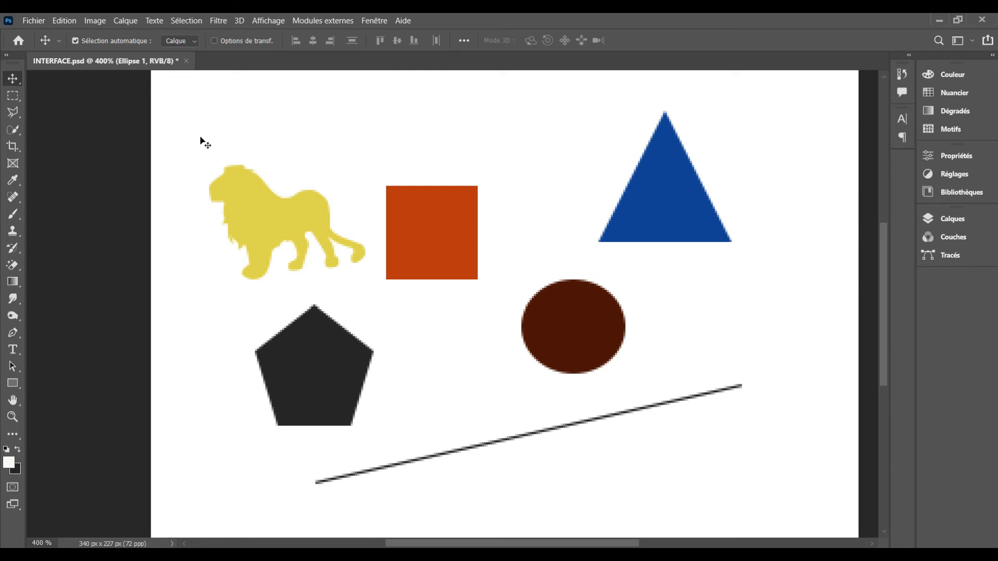
Step: Move the lion and square up together level with the triangle's base, and nudge the pentagon, ellipse and line up and right as a group
left_click_drag(198, 137, 496, 252)
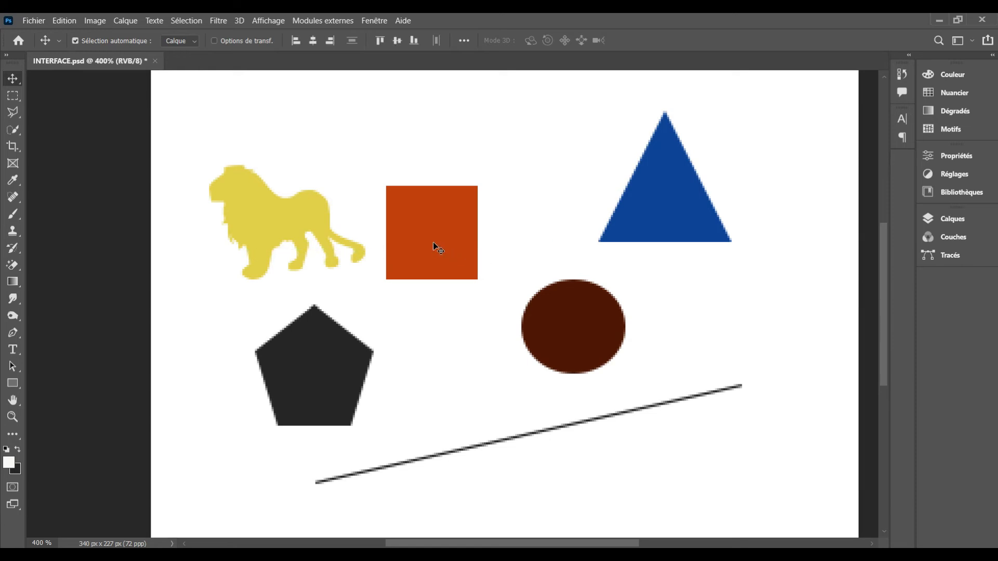
left_click_drag(433, 242, 434, 206)
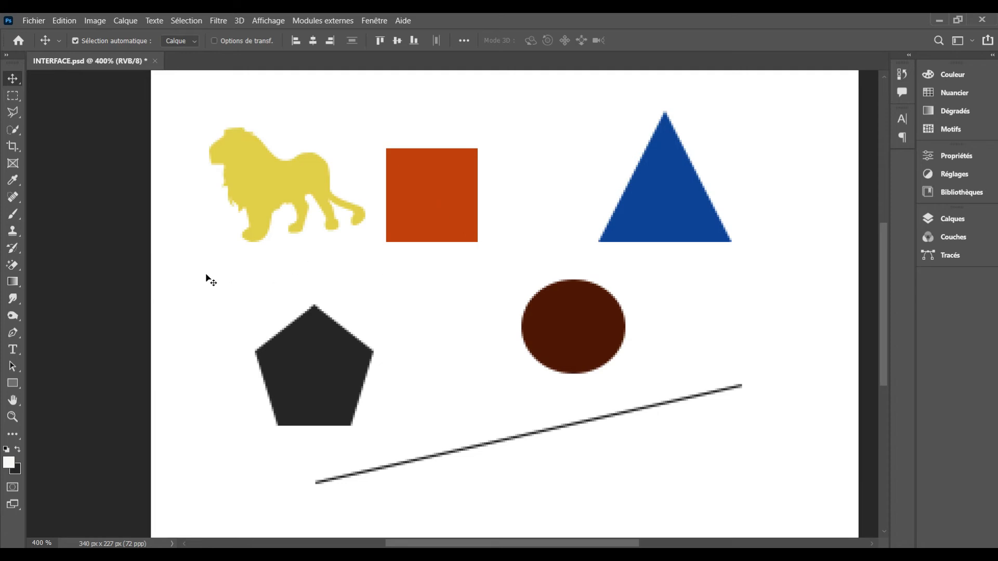
left_click(205, 363)
left_click_drag(229, 380, 722, 500)
left_click_drag(251, 301, 653, 487)
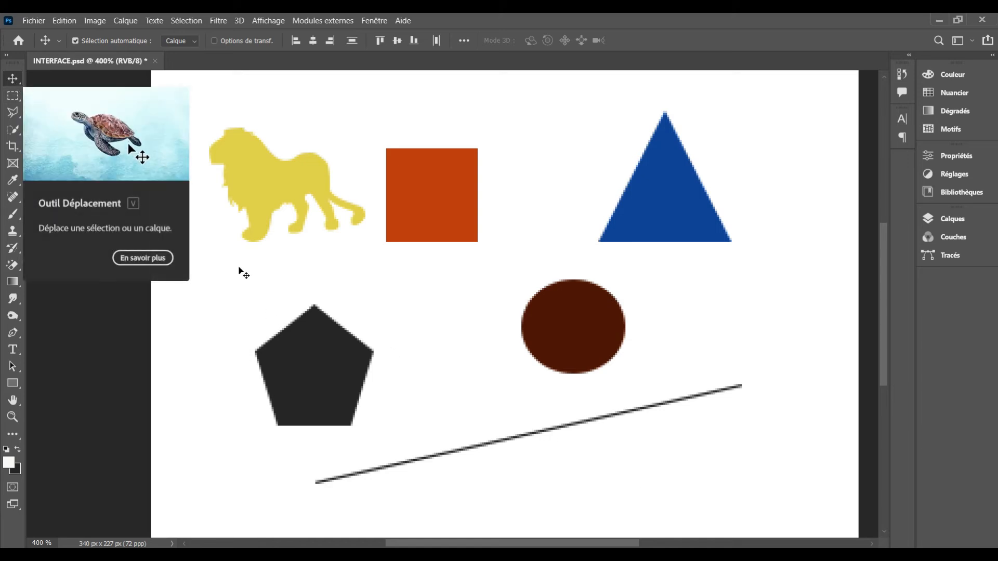
mouse_move(319, 353)
left_mouse_down()
mouse_move(450, 307)
mouse_move(314, 336)
mouse_move(284, 274)
mouse_move(282, 354)
mouse_move(322, 349)
left_mouse_up()
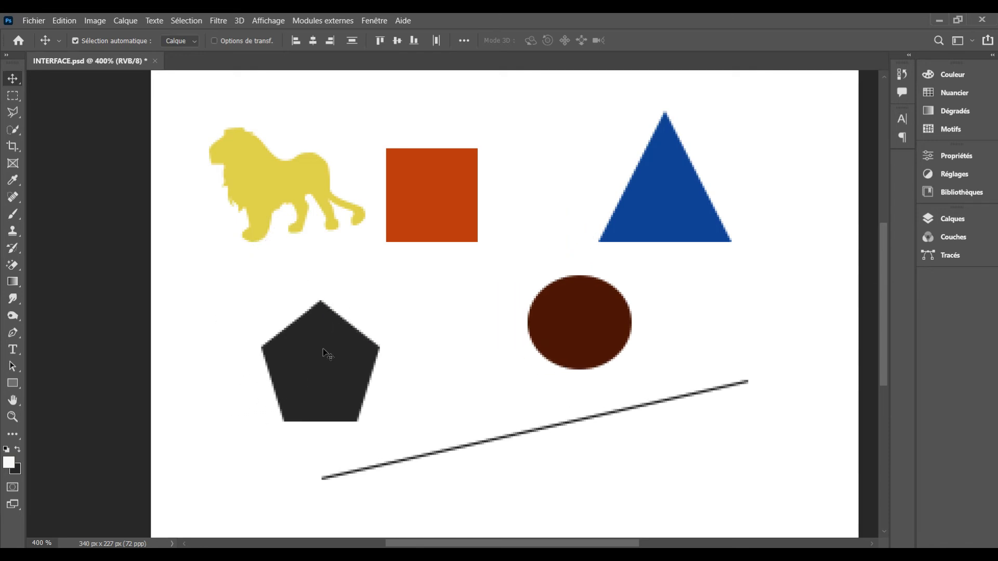
Step: Select all the shapes at once and try to move them together
left_click(182, 120)
left_click_drag(174, 96, 736, 464)
mouse_move(643, 231)
left_mouse_down()
mouse_move(686, 310)
mouse_move(695, 307)
mouse_move(644, 239)
mouse_move(684, 237)
mouse_move(668, 208)
mouse_move(684, 229)
mouse_move(662, 257)
mouse_move(638, 242)
mouse_move(657, 242)
mouse_move(640, 241)
left_mouse_up()
Step: Save the document with the Maximiser la compatibilité option enabled
key("ctrl+s")
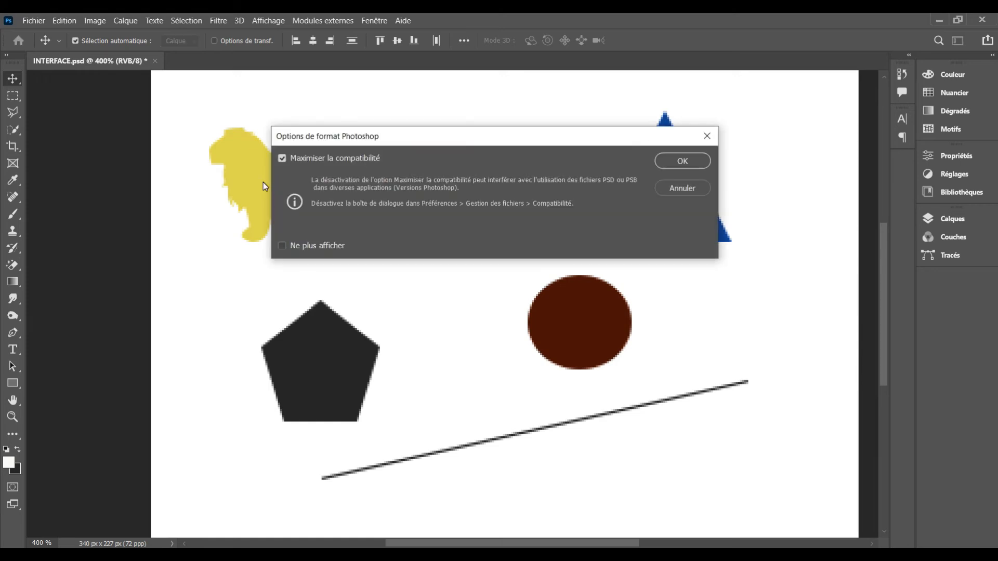
left_click(697, 165)
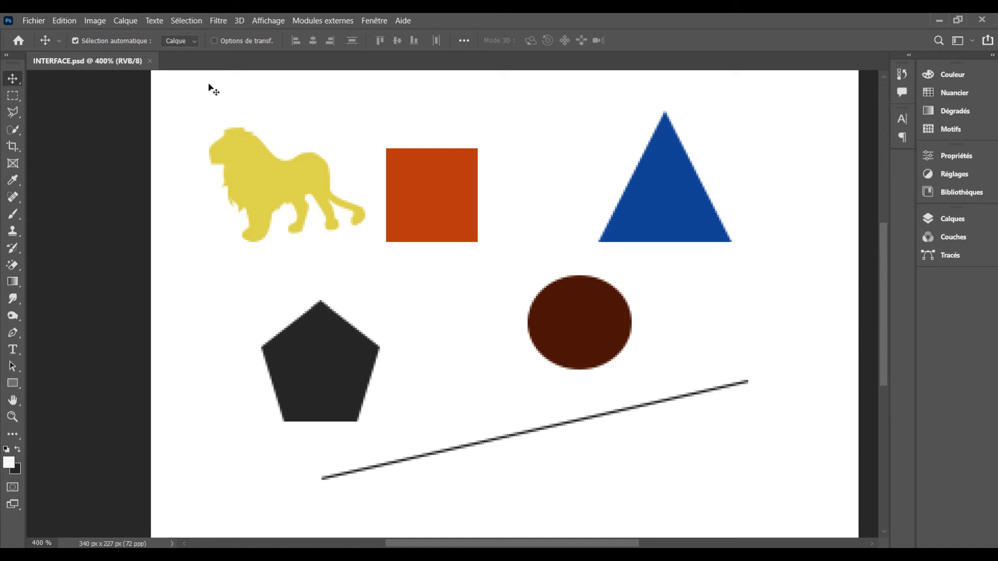
Step: Create an iPhone 8/7/6 artboard of 750 by 1334 px around the shapes with the Artboard tool
left_click(14, 79)
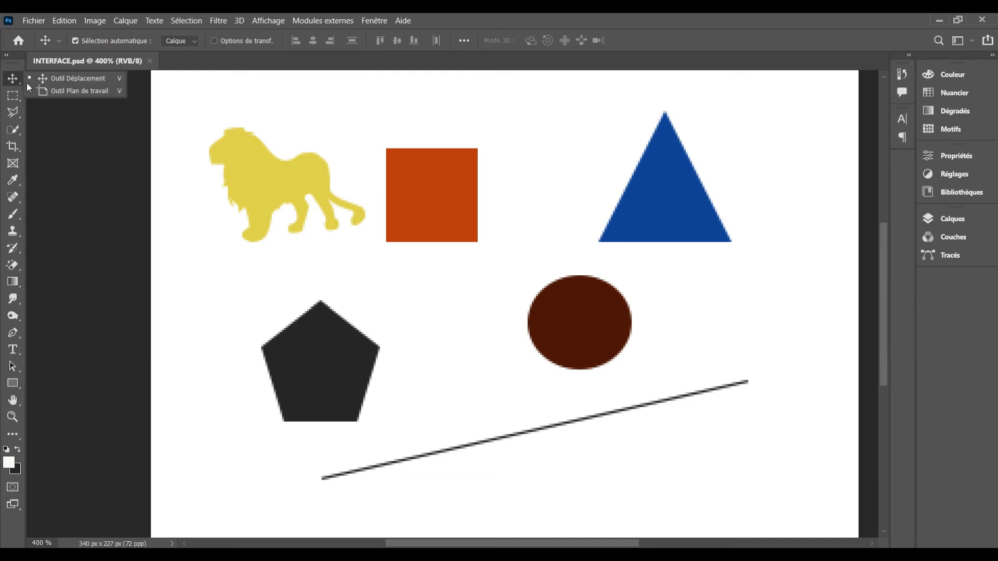
left_click(54, 92)
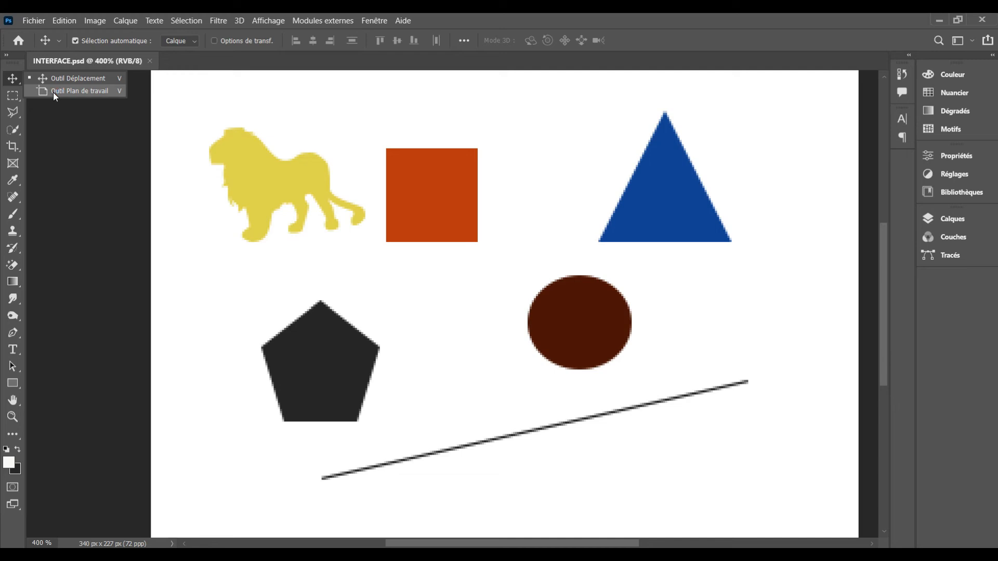
left_click(53, 91)
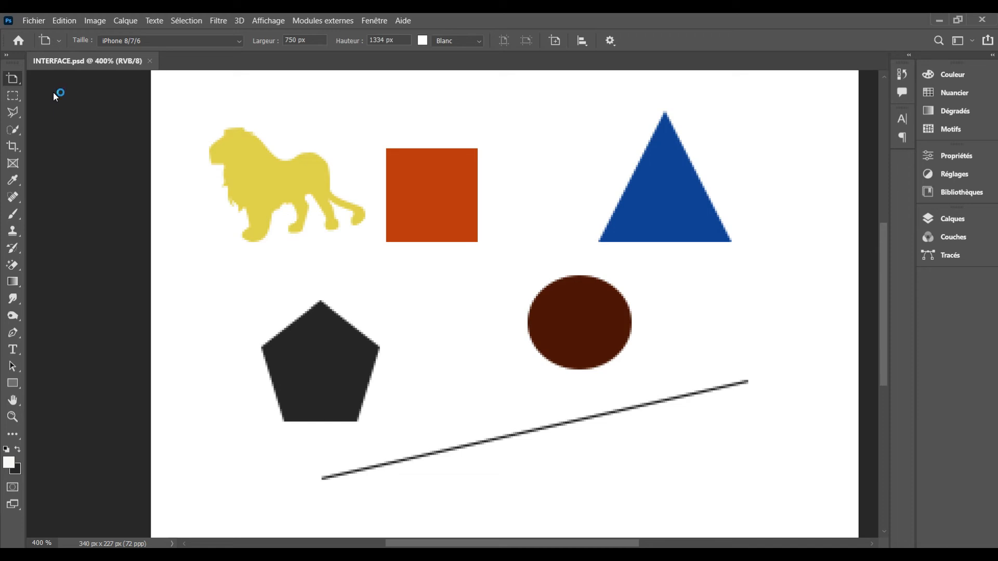
key("ctrl+minus")
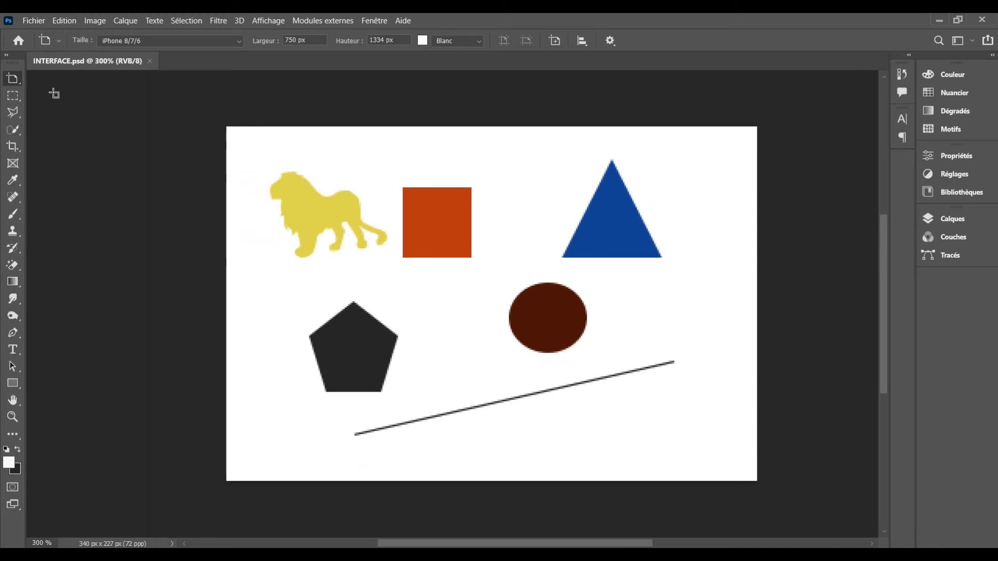
left_click(555, 41)
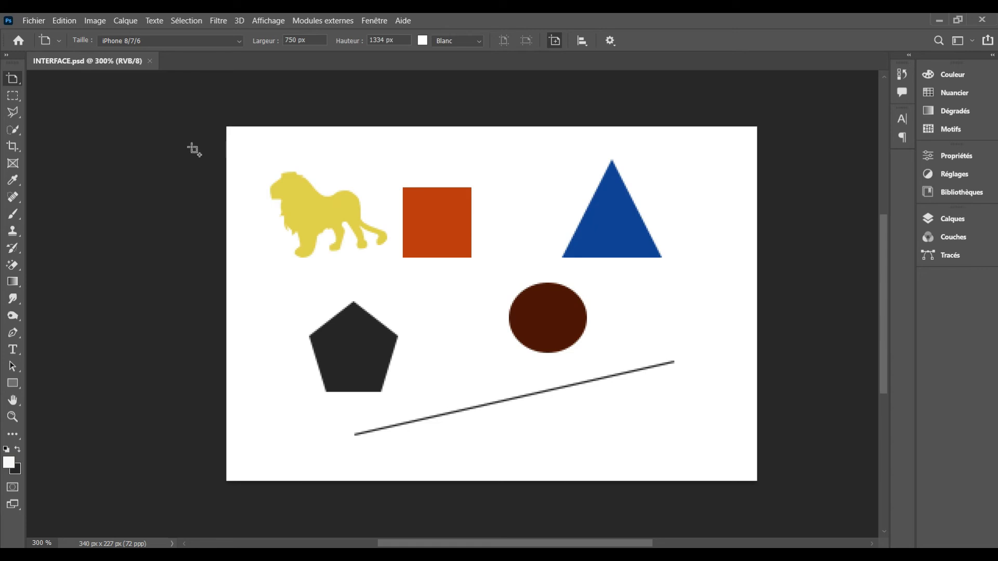
left_click(244, 137)
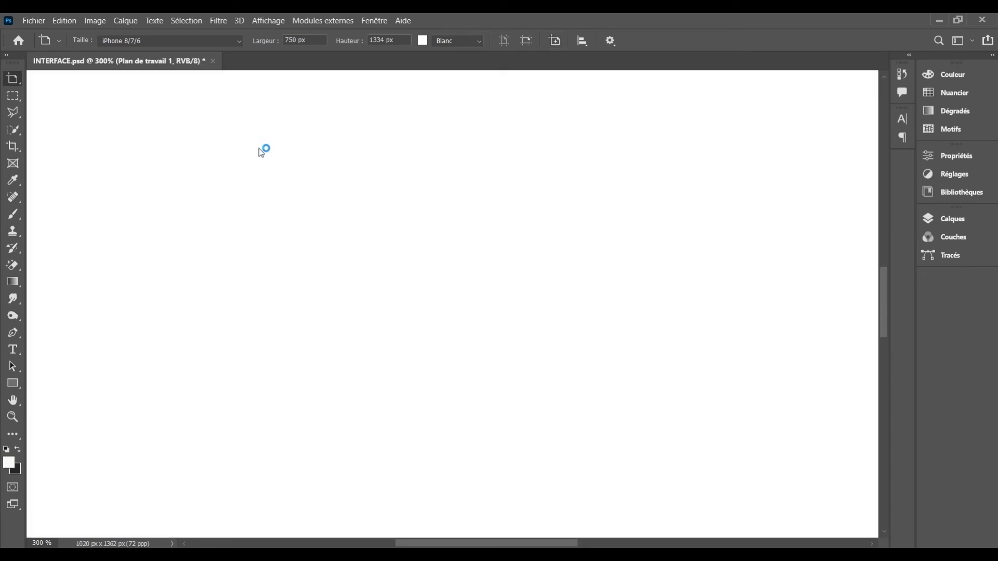
key("ctrl+0")
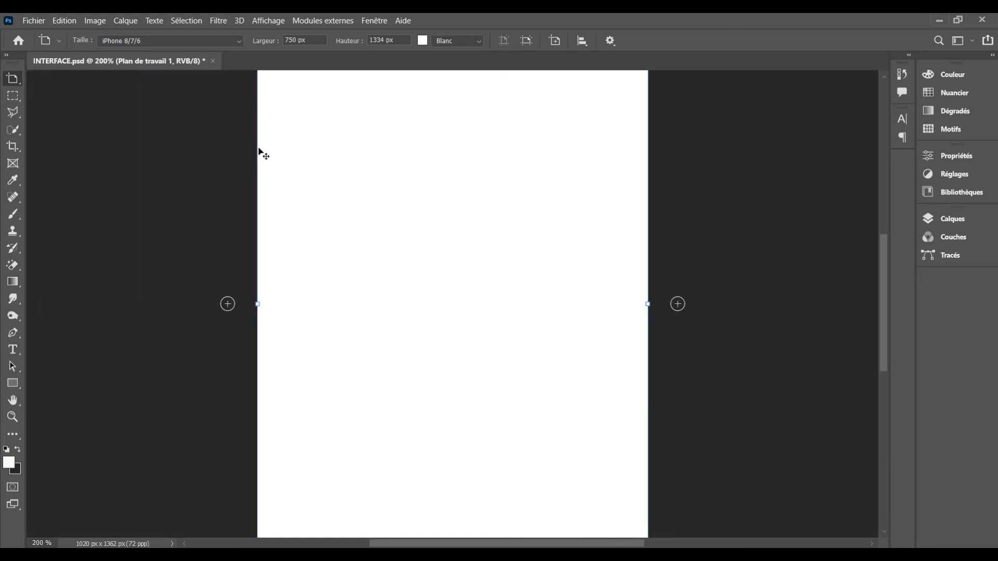
key("ctrl+minus")
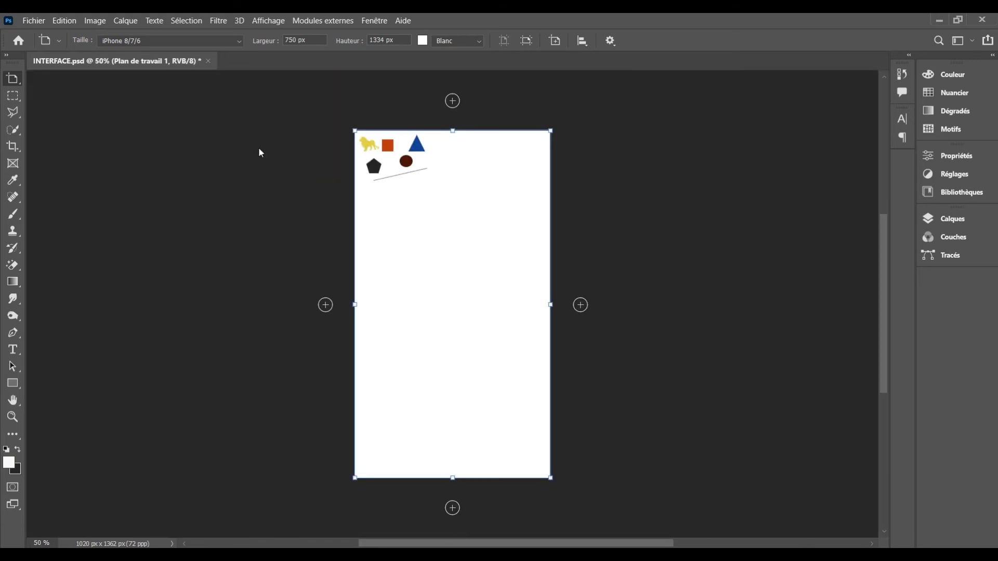
Step: Undo the new artboard and fit the original canvas to the screen
key("ctrl+z")
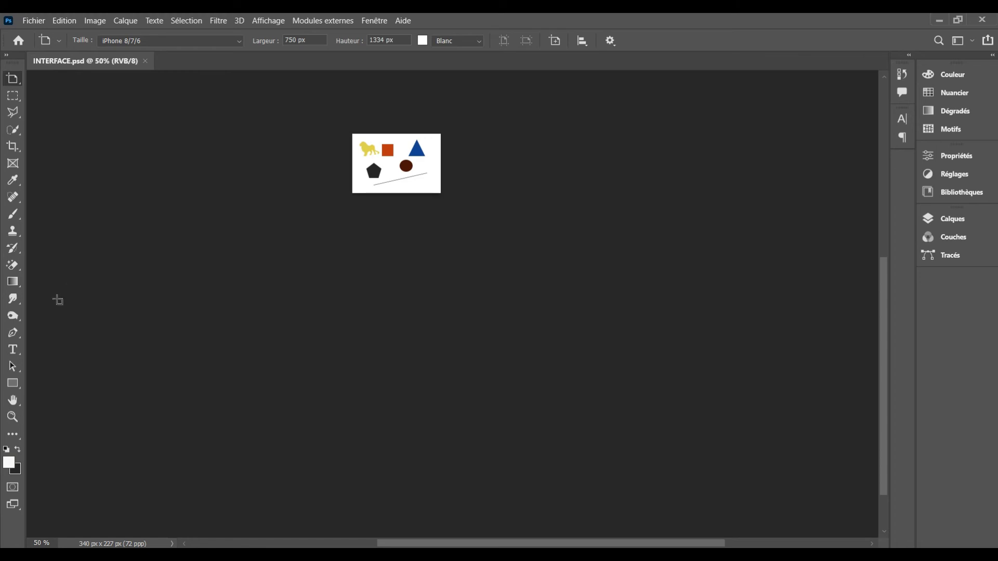
double_click(13, 401)
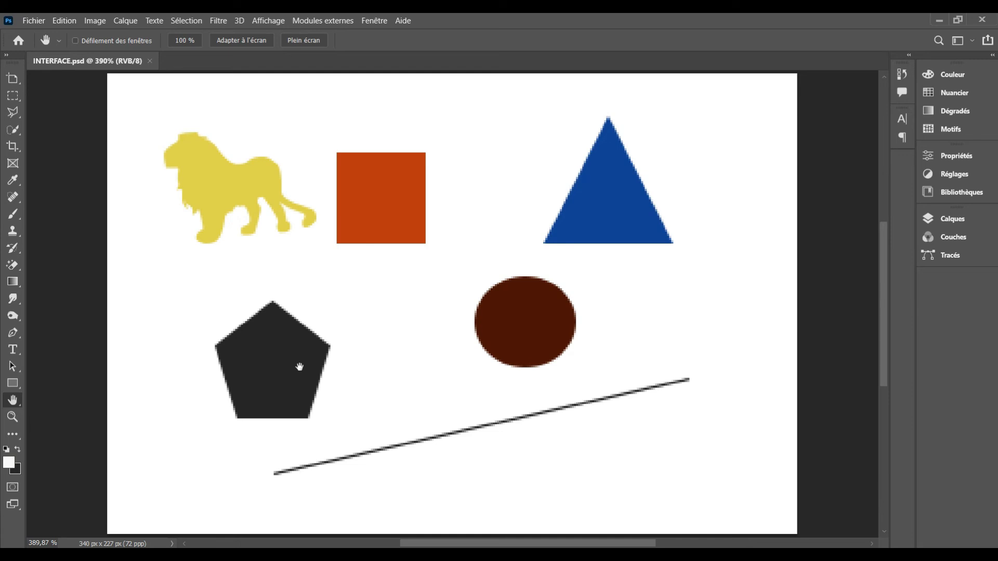
Step: Try drawing a custom artboard of about 83 by 227 px beside the canvas, and undo it
key("ctrl+minus")
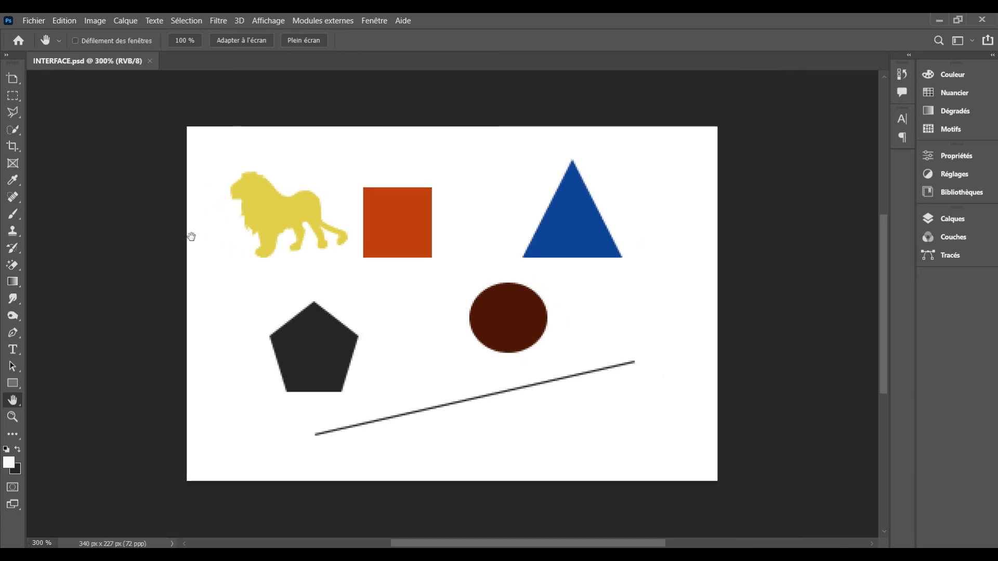
left_click(13, 79)
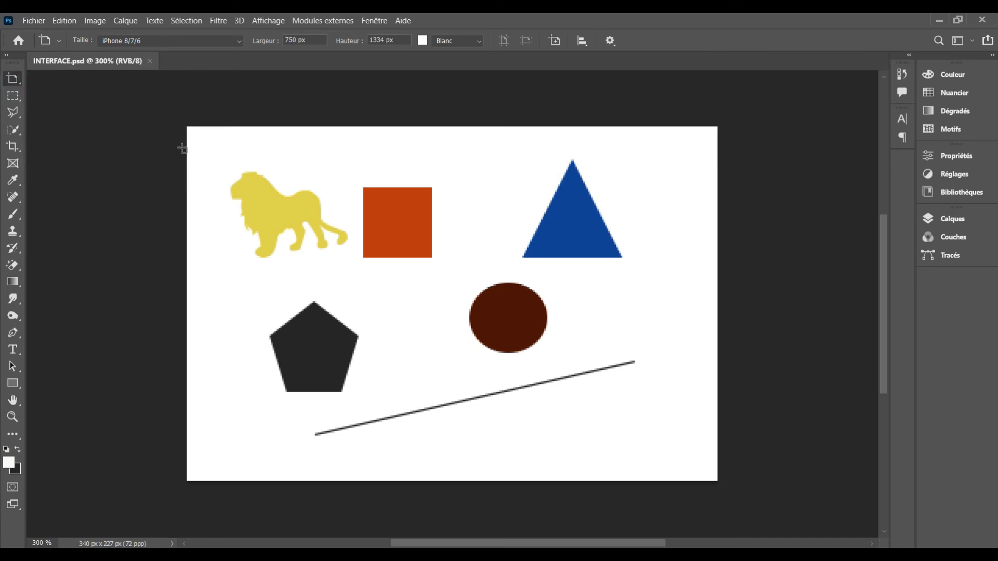
left_click_drag(51, 126, 181, 479)
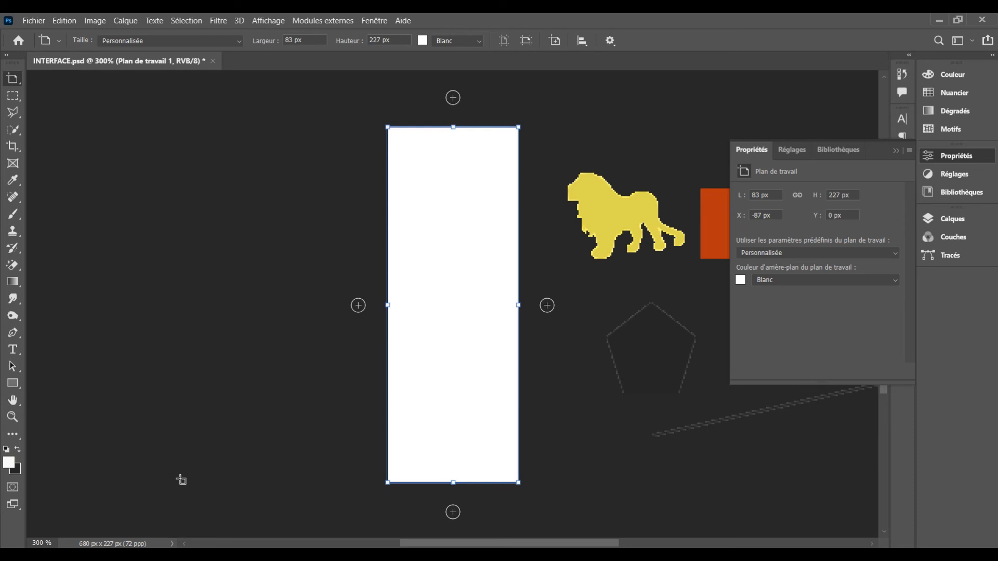
key("ctrl+z")
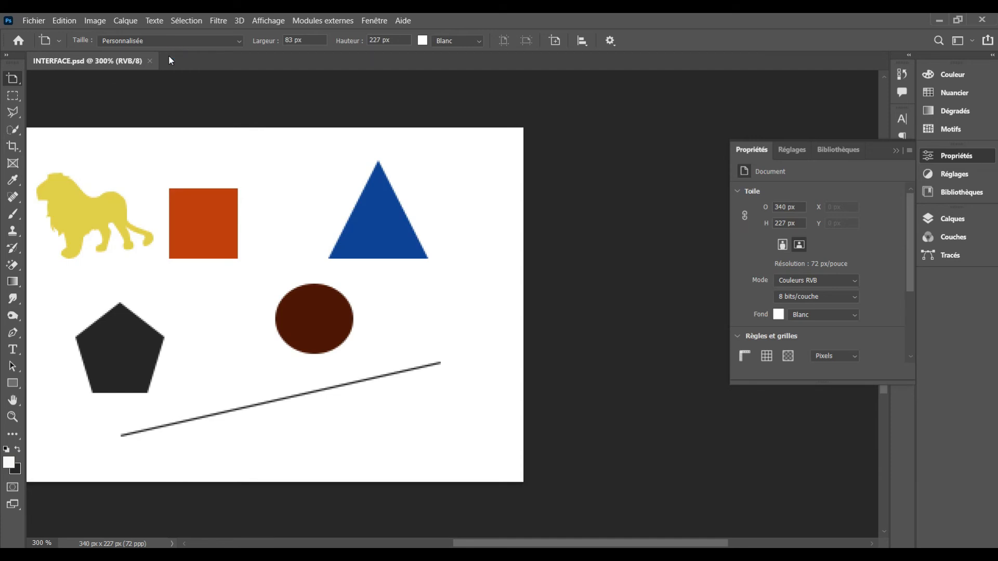
Step: Start setting up a new document with the A6 print preset of 105 by 148 mm at 300 ppi
key("ctrl+n")
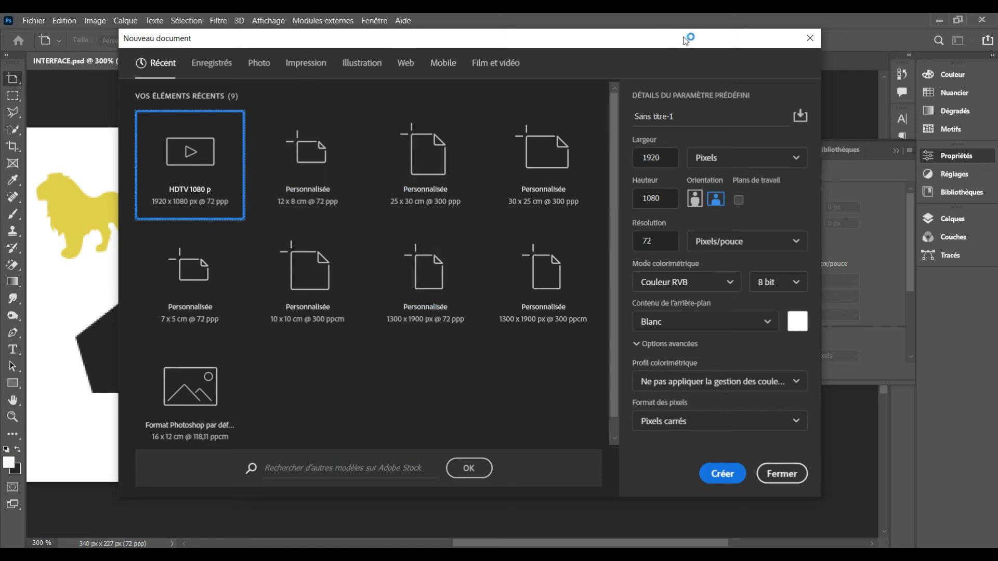
left_click(768, 477)
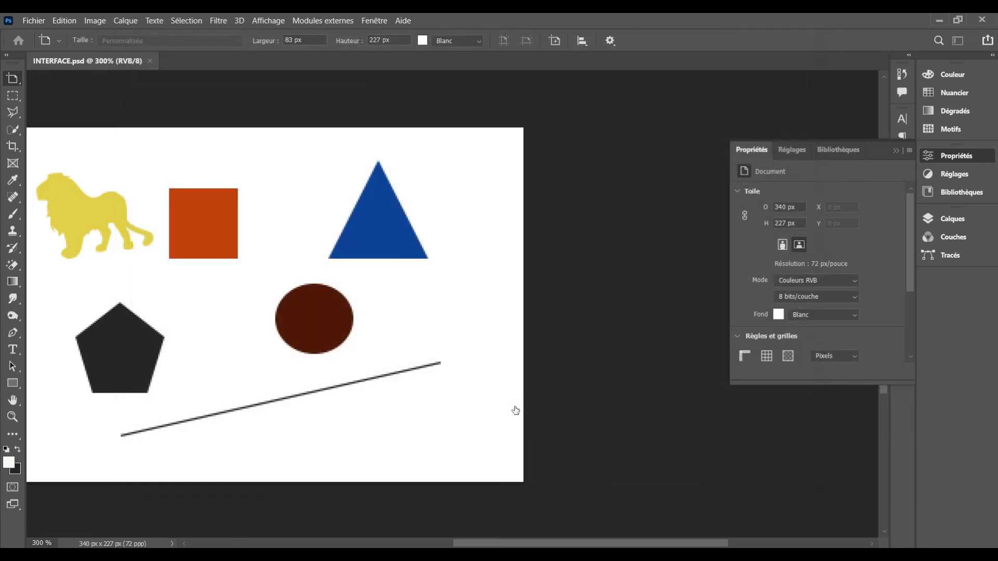
left_click(28, 21)
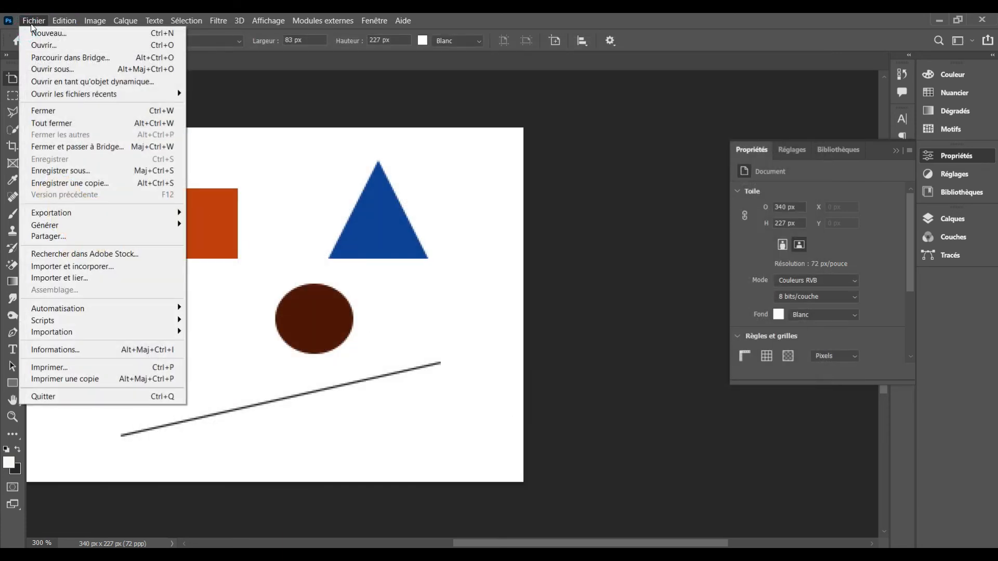
left_click(38, 32)
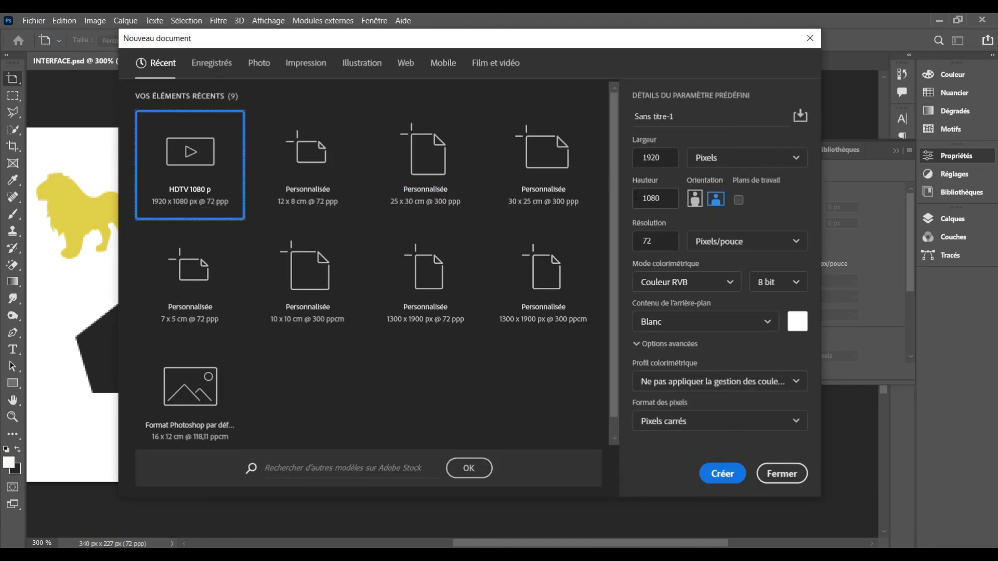
left_click(799, 164)
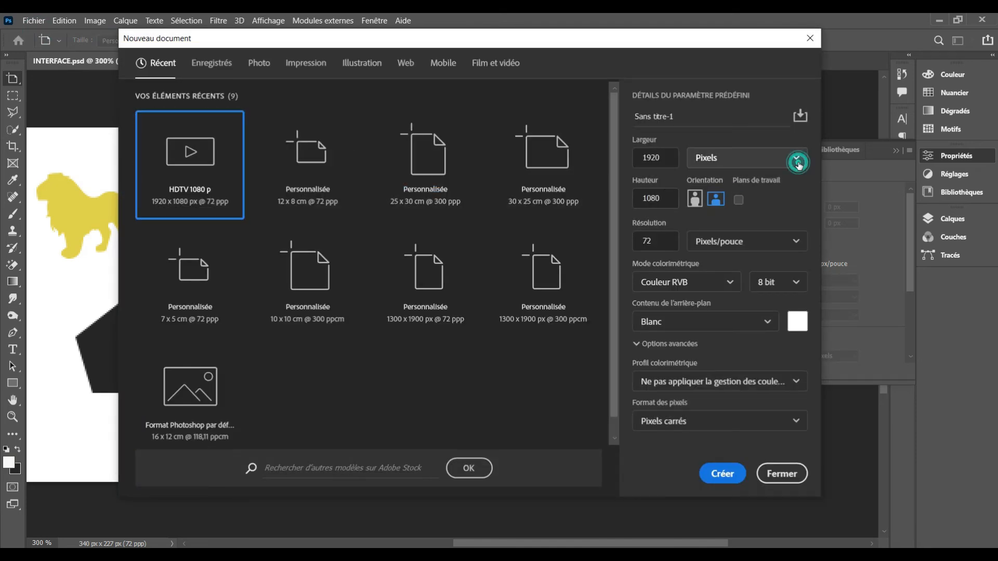
left_click(730, 229)
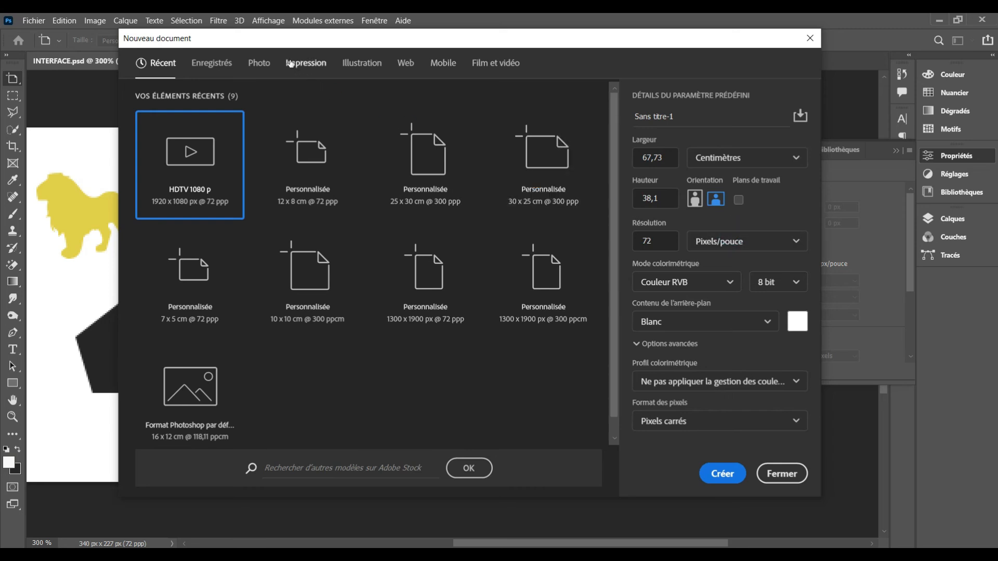
left_click(305, 64)
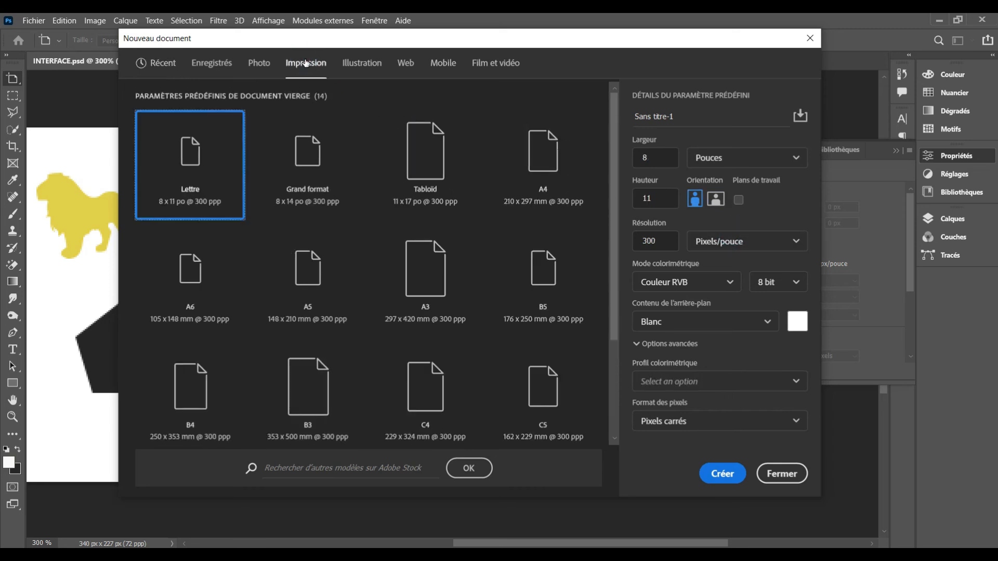
left_click(189, 279)
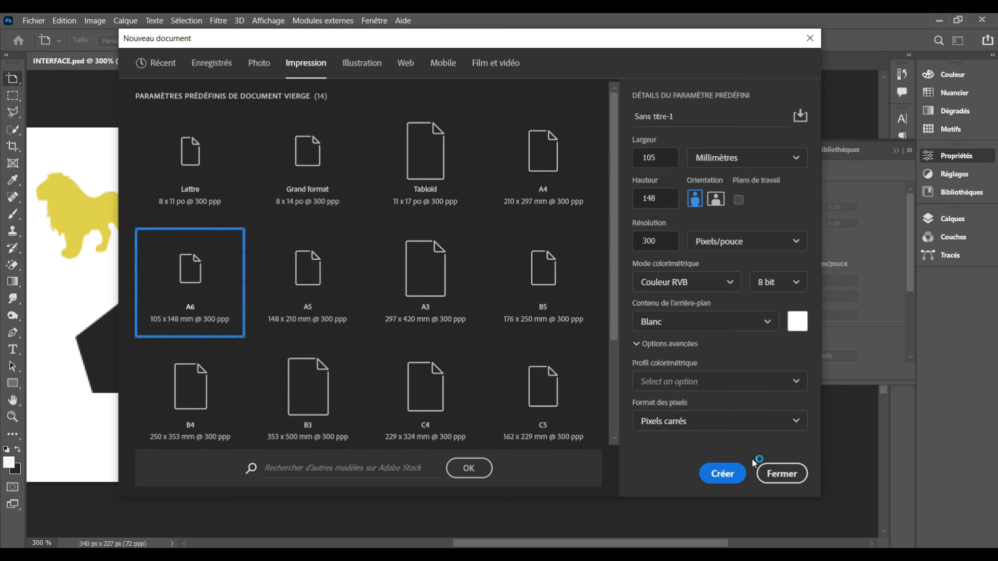
Step: Create the new document under the name DOC1 and close INTERFACE.psd
left_click(681, 116)
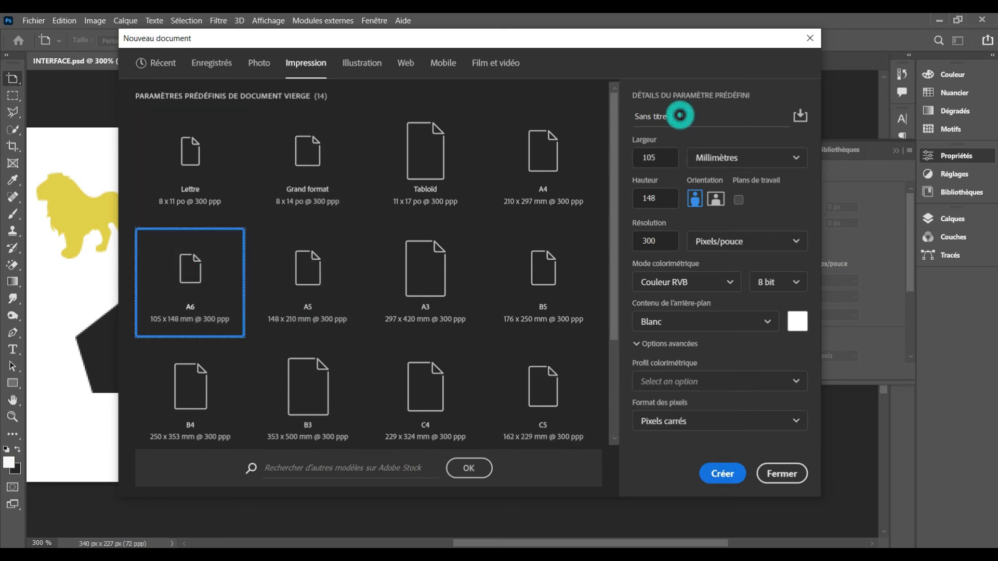
double_click(681, 116)
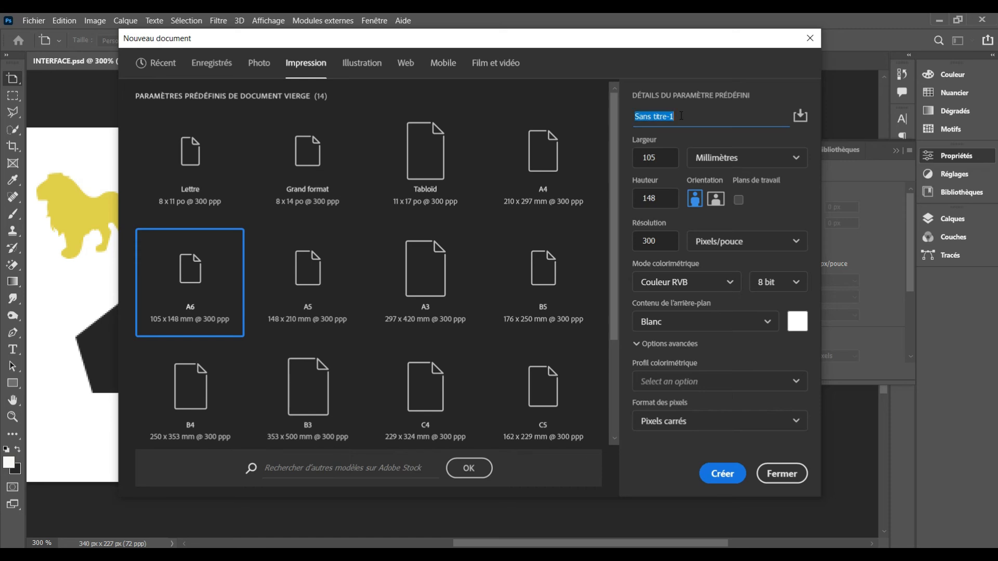
type("DOC1")
left_click(723, 475)
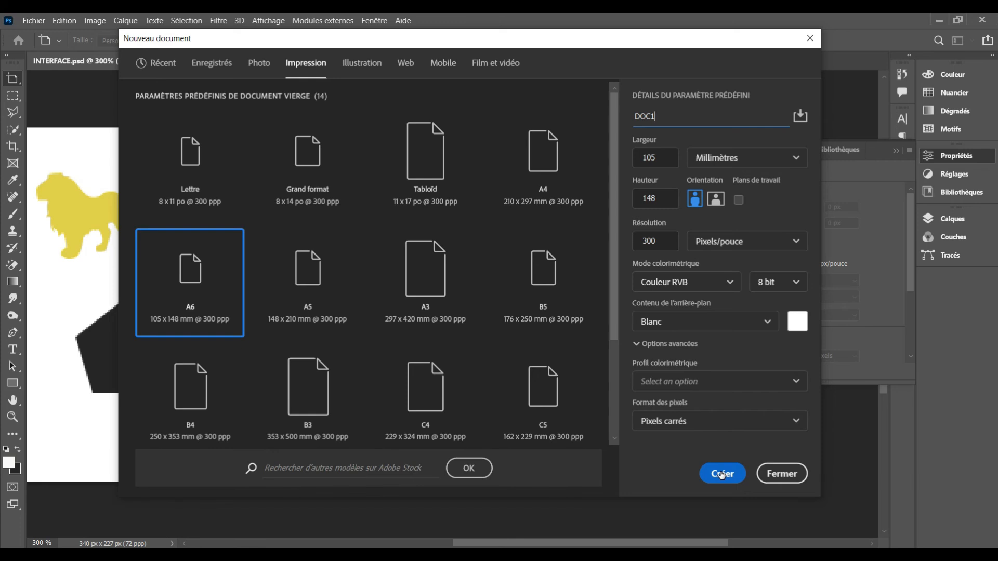
left_click(722, 474)
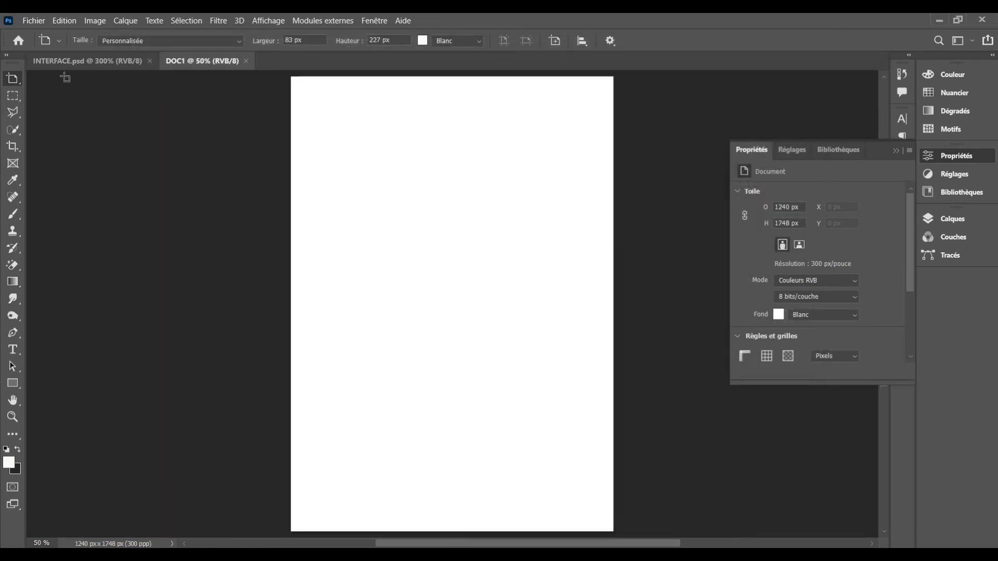
left_click(60, 67)
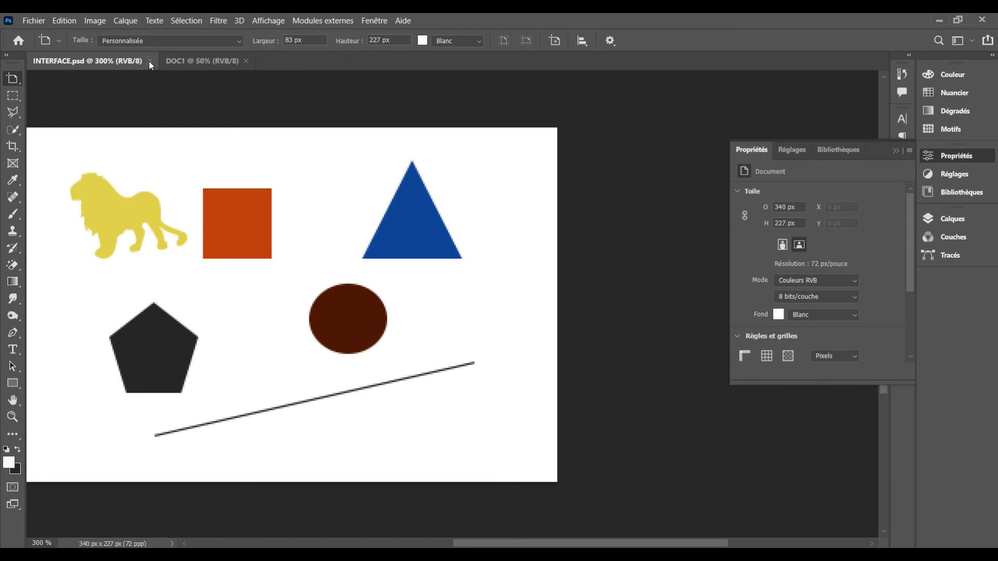
left_click(150, 63)
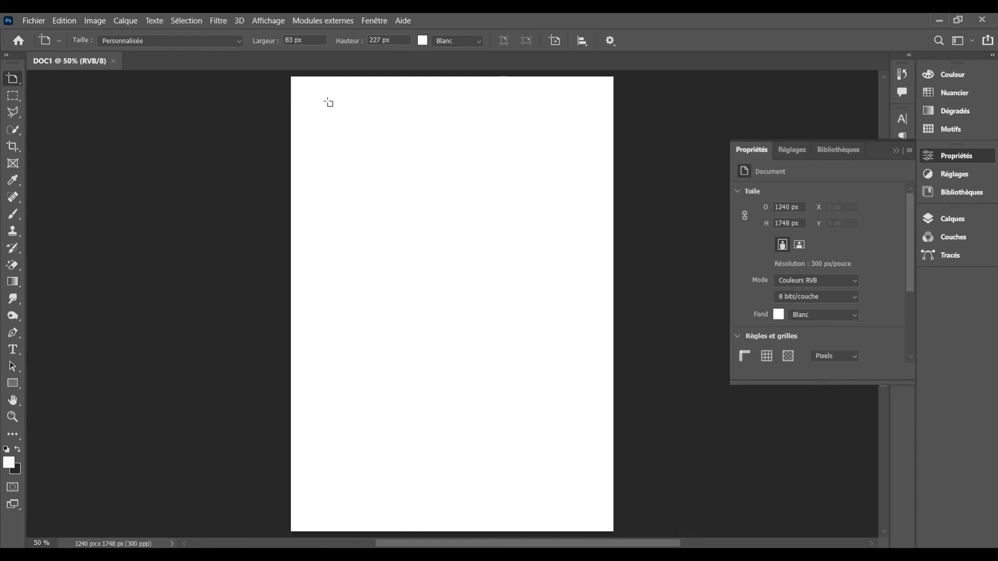
key("v")
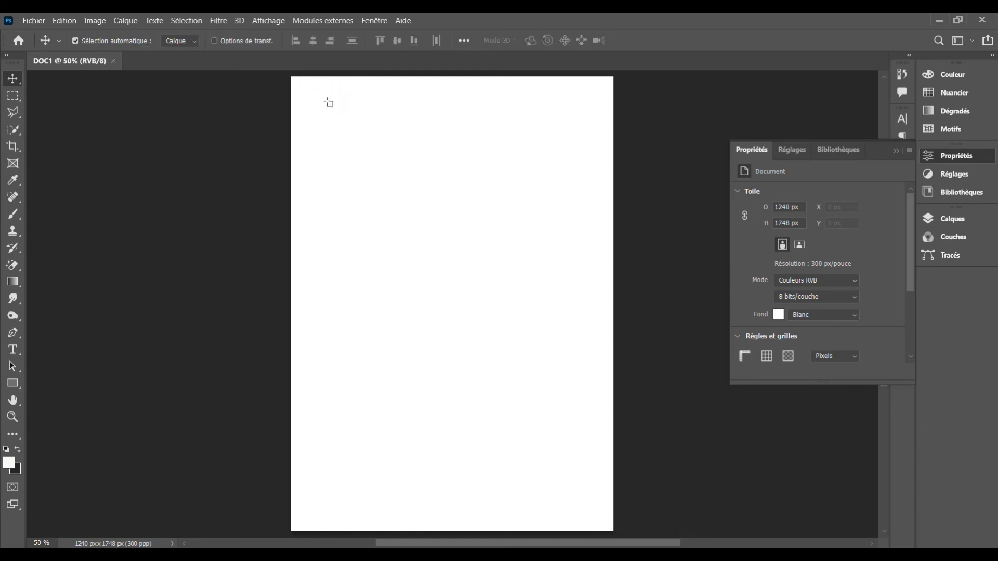
left_click_drag(329, 103, 340, 108)
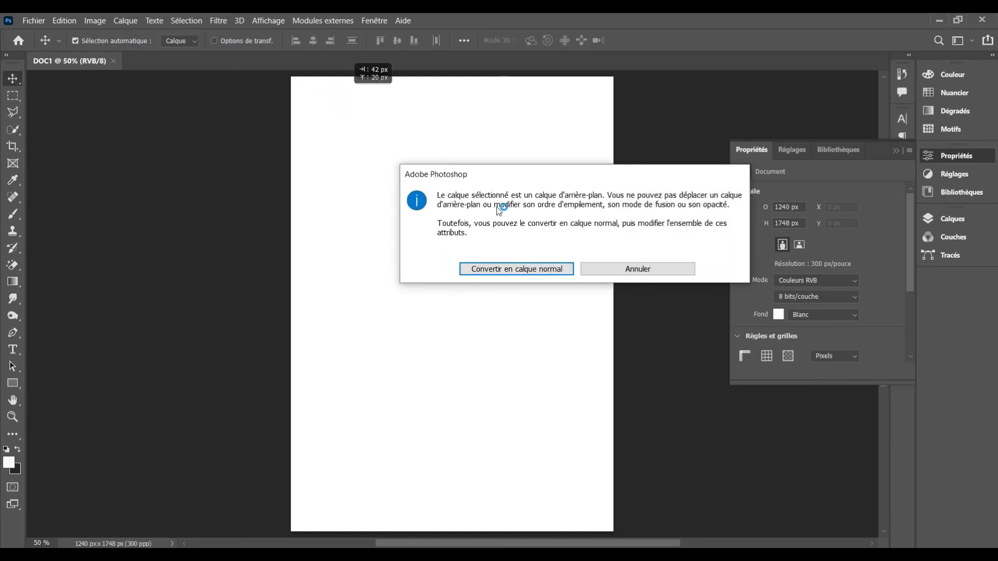
left_click(617, 267)
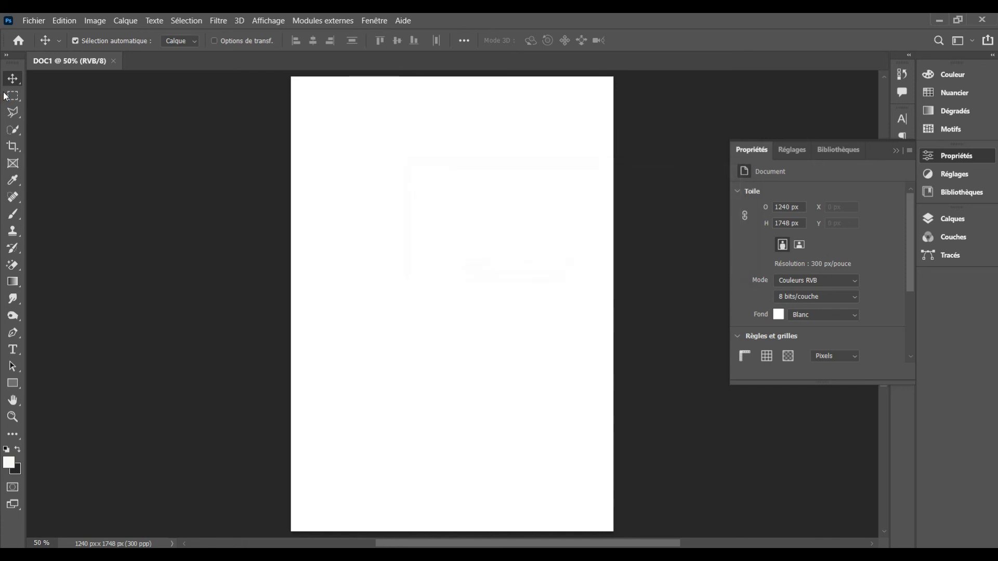
Step: Draw an artboard of about 884 by 1748 px beside the blank canvas with the Artboard tool
right_click(19, 83)
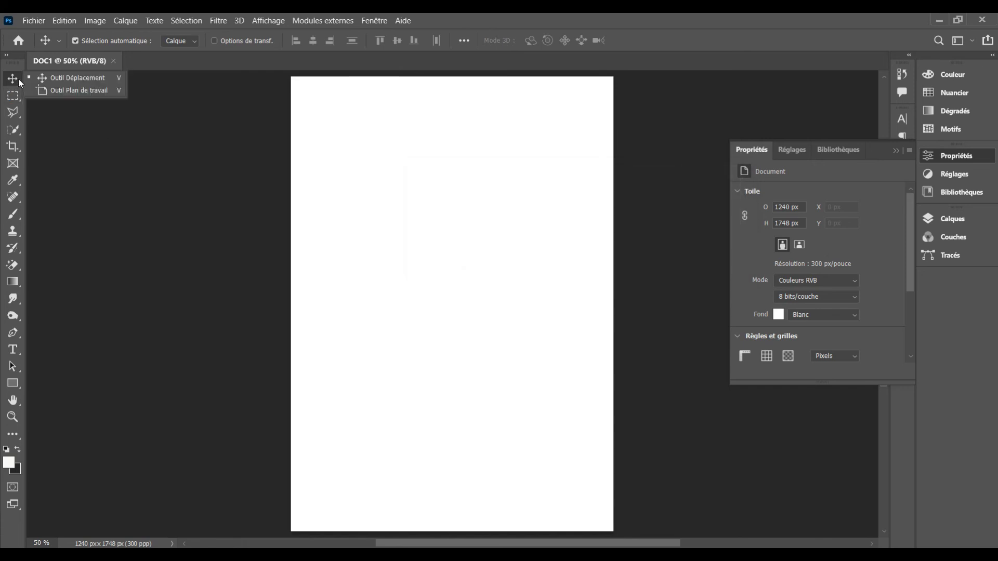
left_click(63, 91)
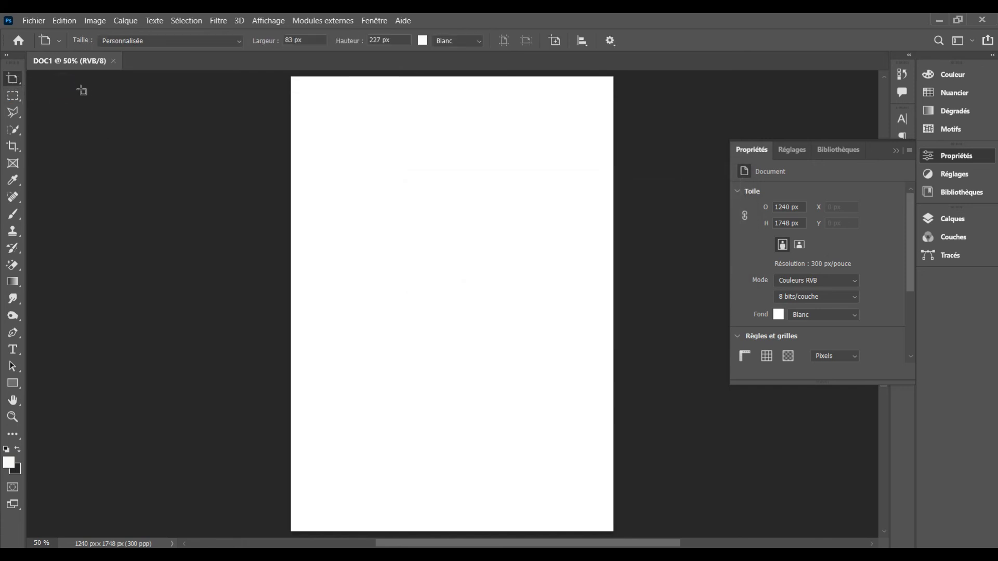
left_click_drag(61, 77, 287, 532)
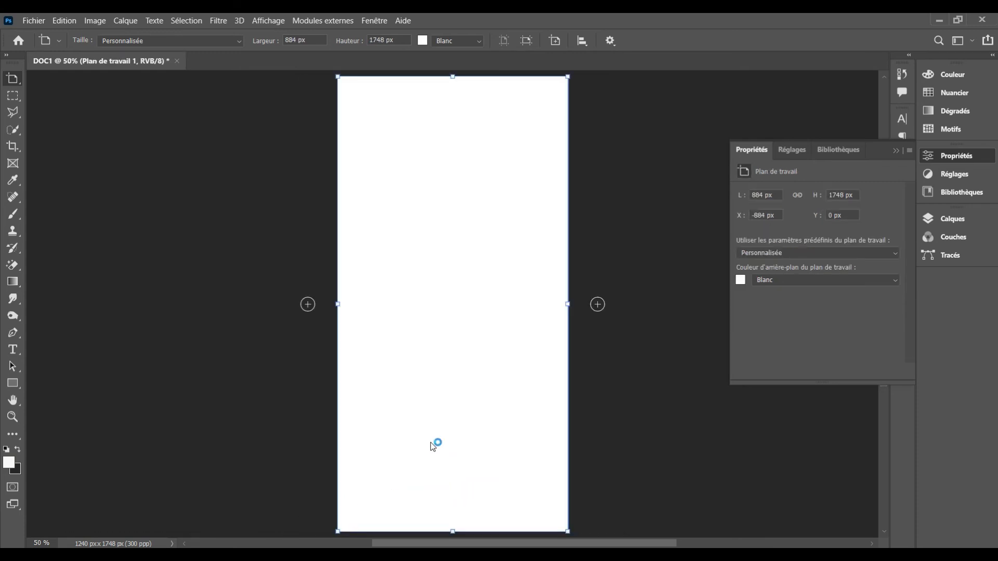
Step: Widen the artboard outward on both its left and right edges to about 1279 px in total
key("ctrl+minus")
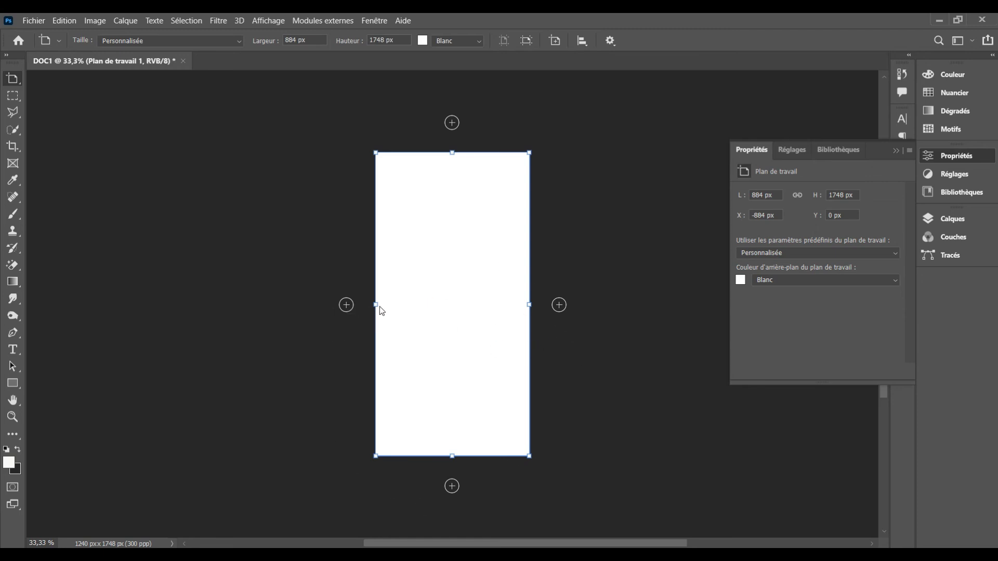
left_click_drag(374, 305, 339, 305)
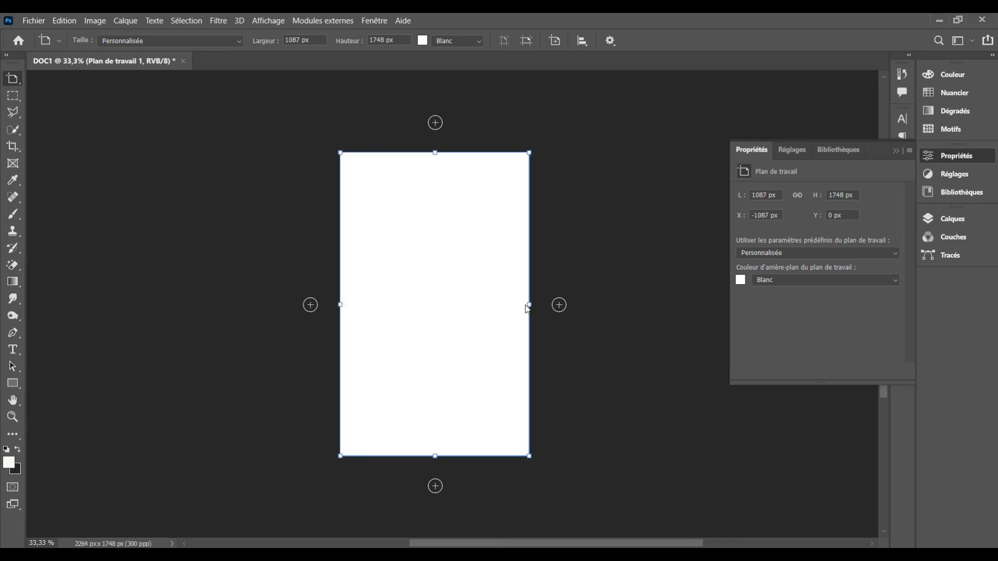
left_click_drag(529, 304, 562, 305)
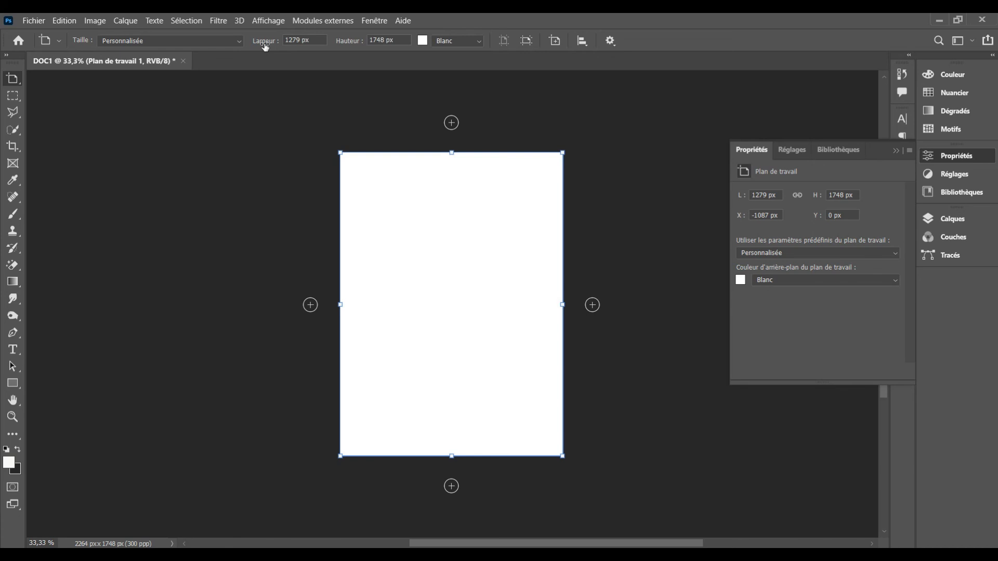
Step: Set the artboard's width to 2480 px
left_click(293, 40)
key("ctrl+a")
type("2180")
key("Return")
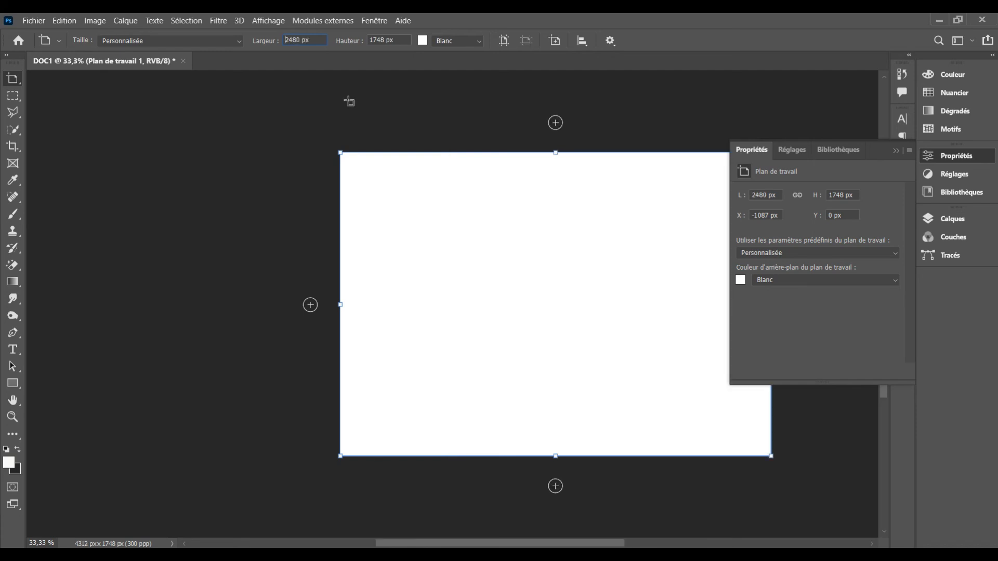
Step: Try to set the artboard's height to 29.7cm with a decimal point
key("Tab")
type("2")
type("9.7cm")
key("Return")
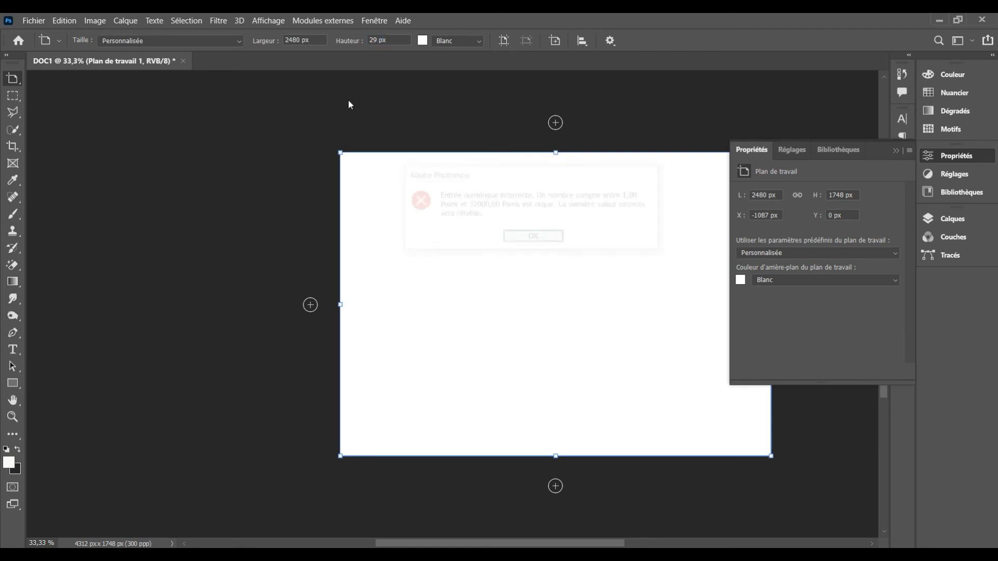
key("Return")
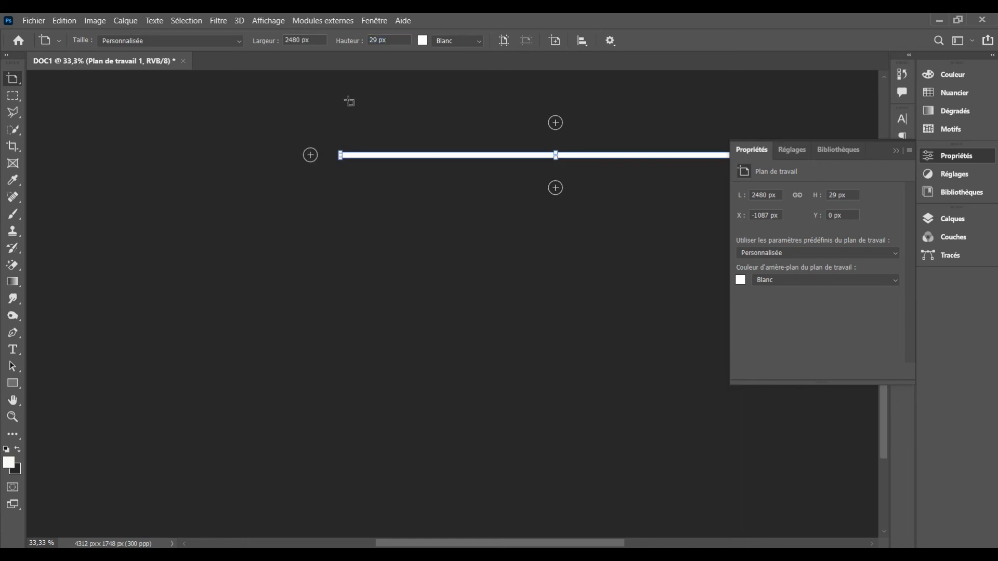
Step: Set the artboard's height to 29,7 cm, using a decimal comma
left_click(376, 40)
key("Delete")
key("Delete")
key("Delete")
type(",7")
double_click(401, 39)
type("29,7cm")
key("Return")
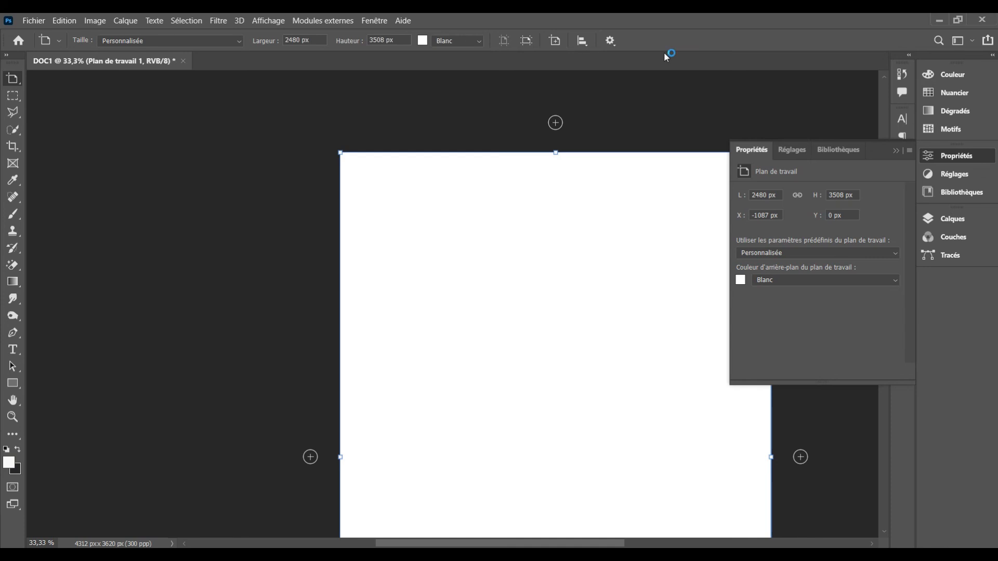
Step: Collapse the artboard's properties and bring the whole artboard into view with the Artboard tool active
left_click(896, 151)
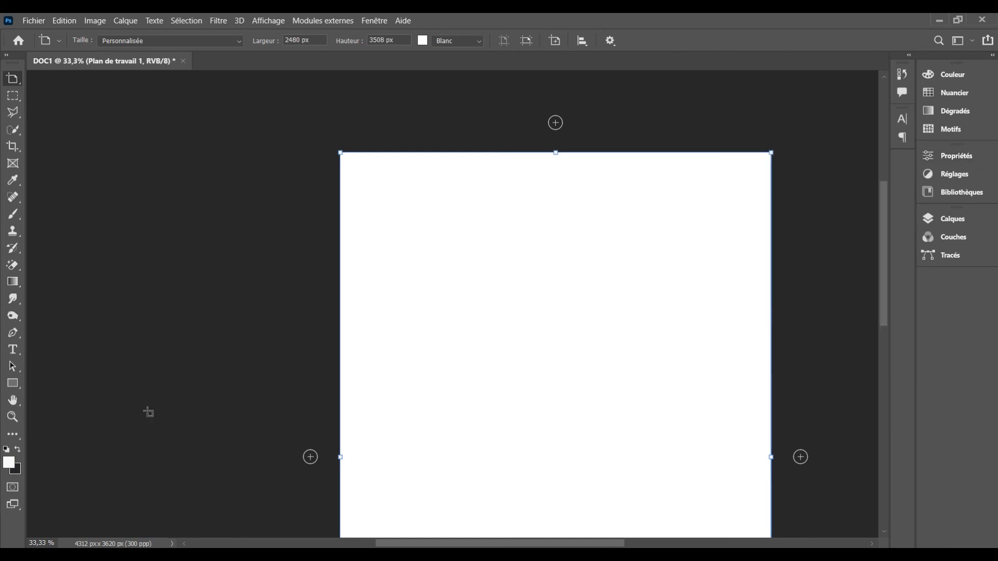
left_click(13, 401)
double_click(13, 401)
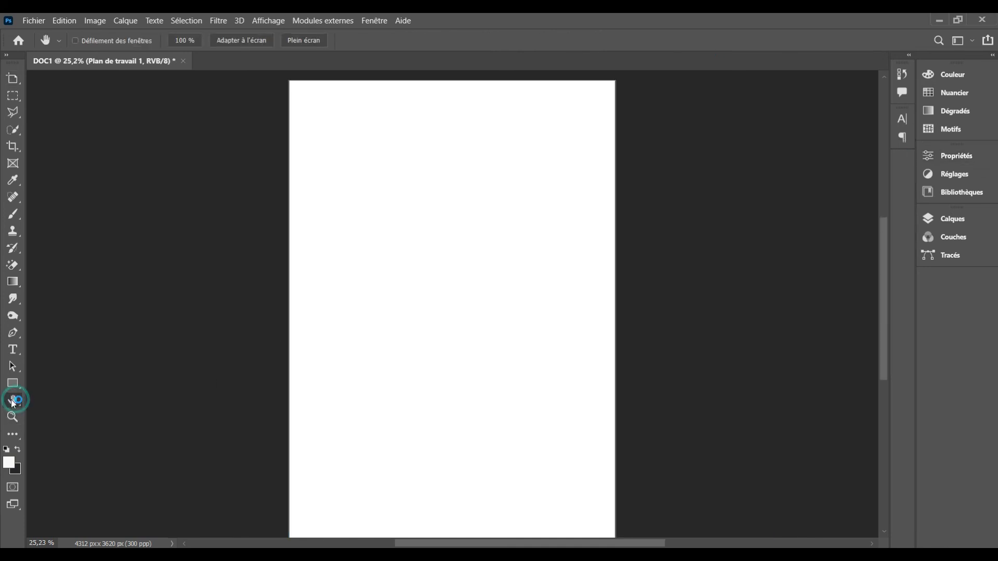
left_click(20, 79)
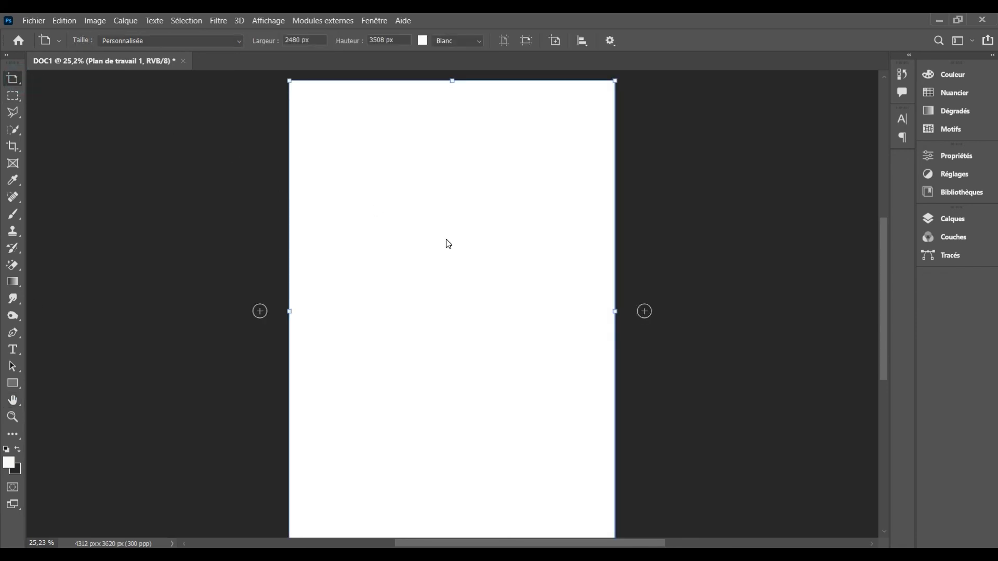
key("ctrl+minus")
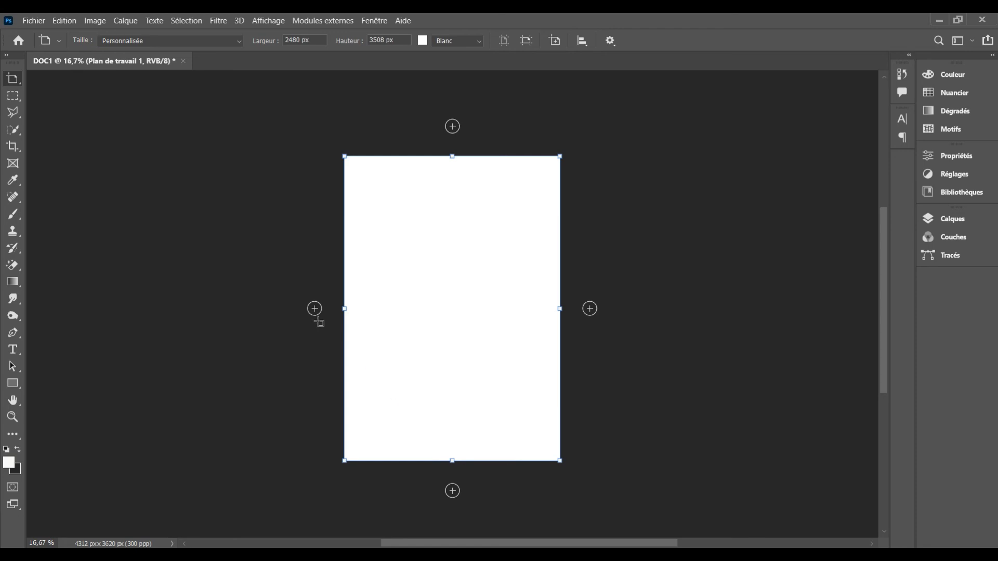
Step: Add a second artboard to the right of the first, and select the two artboards alternately with the Move tool
left_click(590, 309)
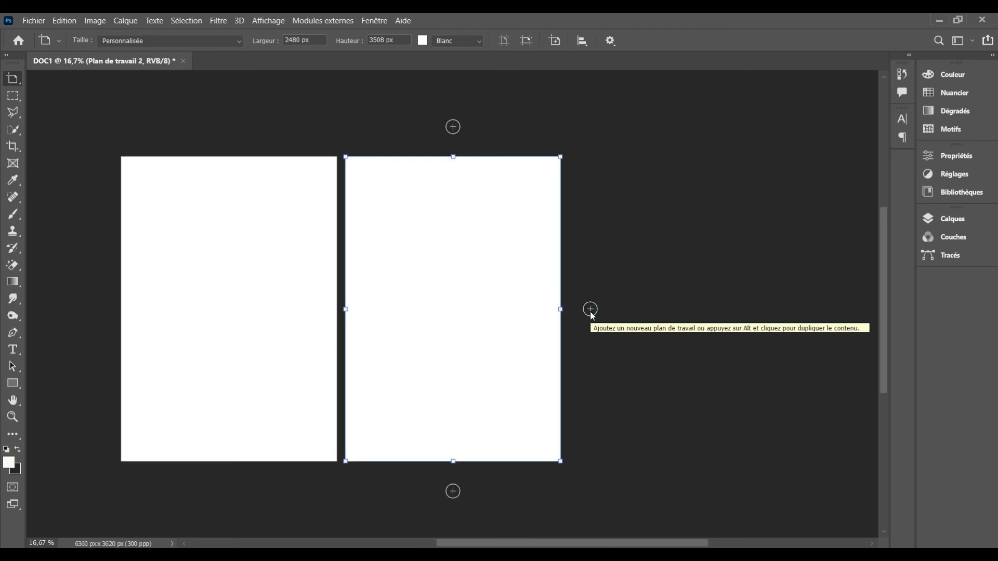
key("v")
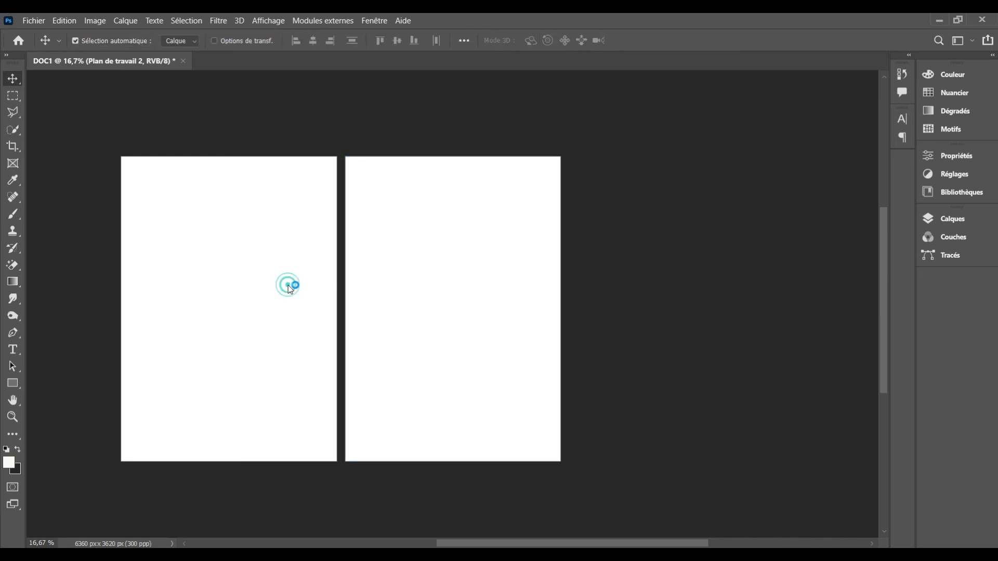
left_click(288, 285)
left_click(437, 272)
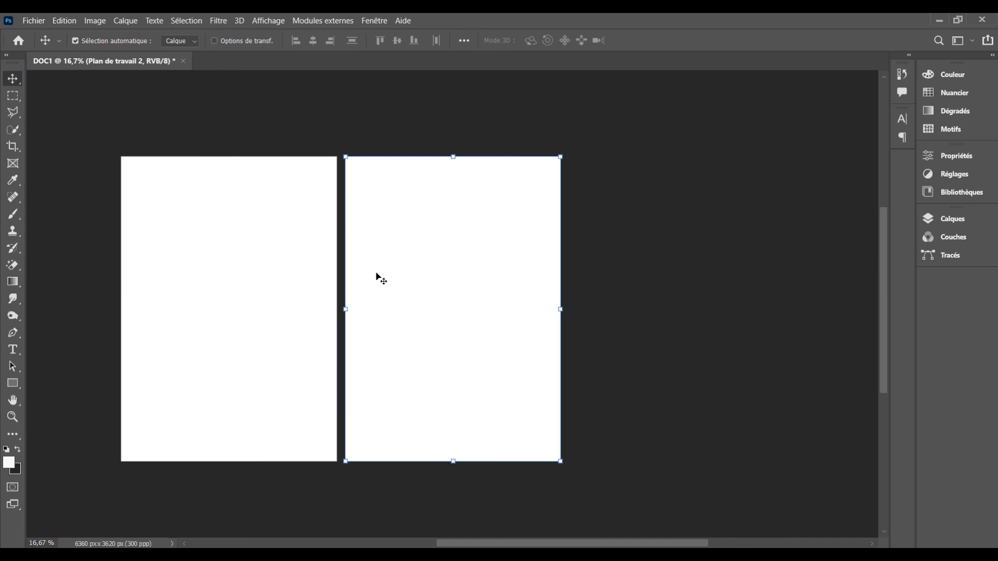
left_click(291, 260)
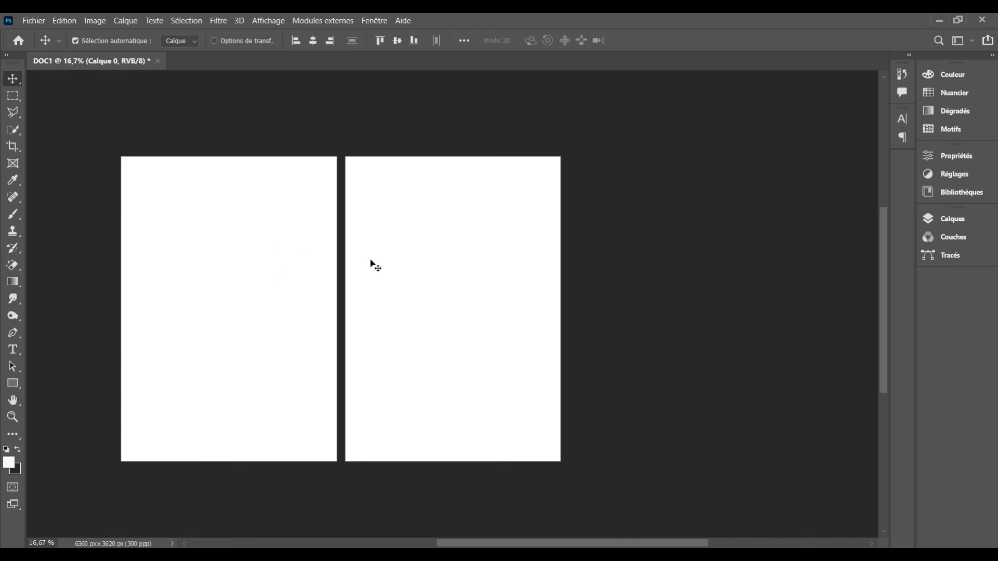
left_click(417, 276)
left_click(250, 267)
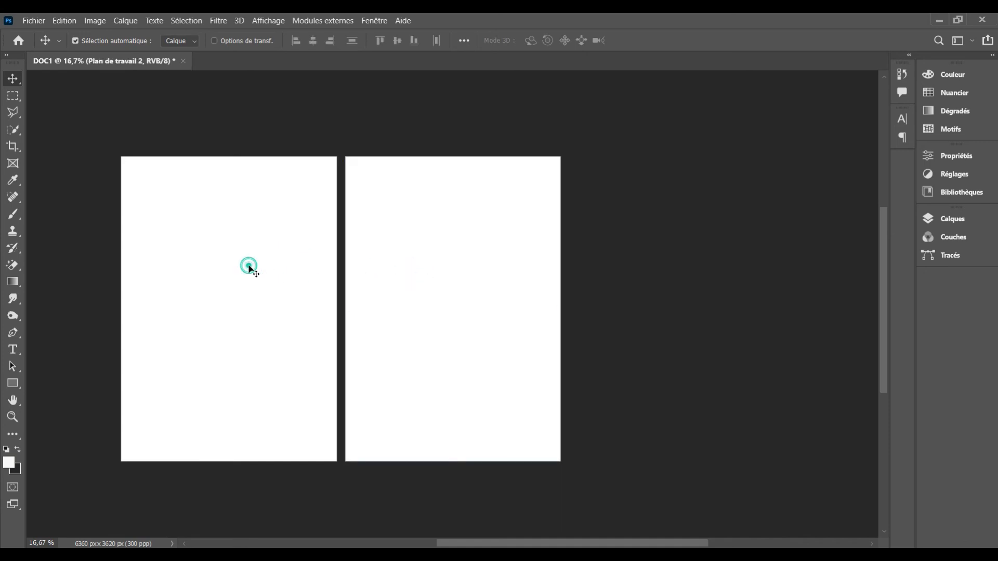
left_click(458, 271)
Step: Add a third artboard to the right of the second and a fourth one above the third with the Artboard tool
right_click(9, 81)
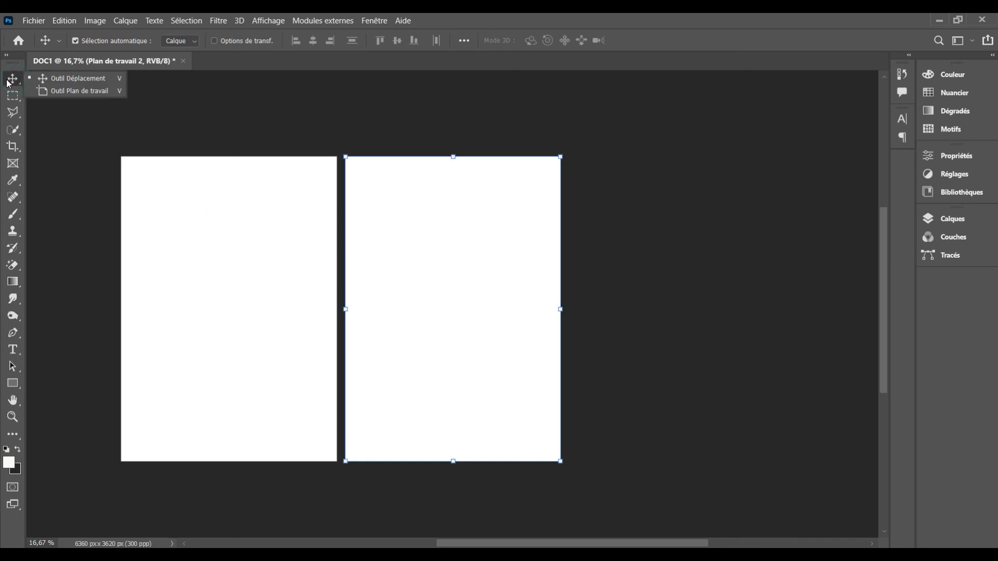
left_click(83, 92)
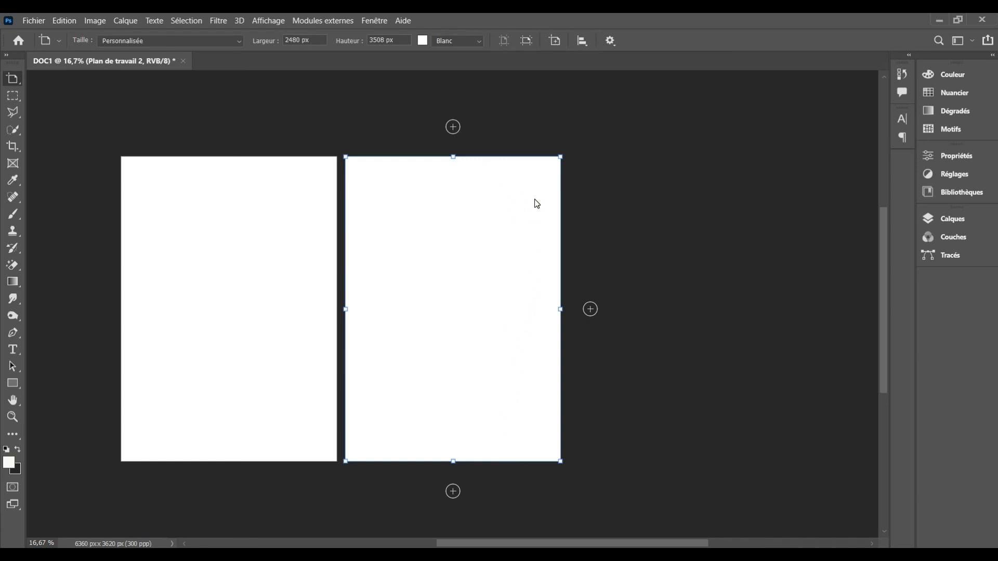
left_click(591, 310)
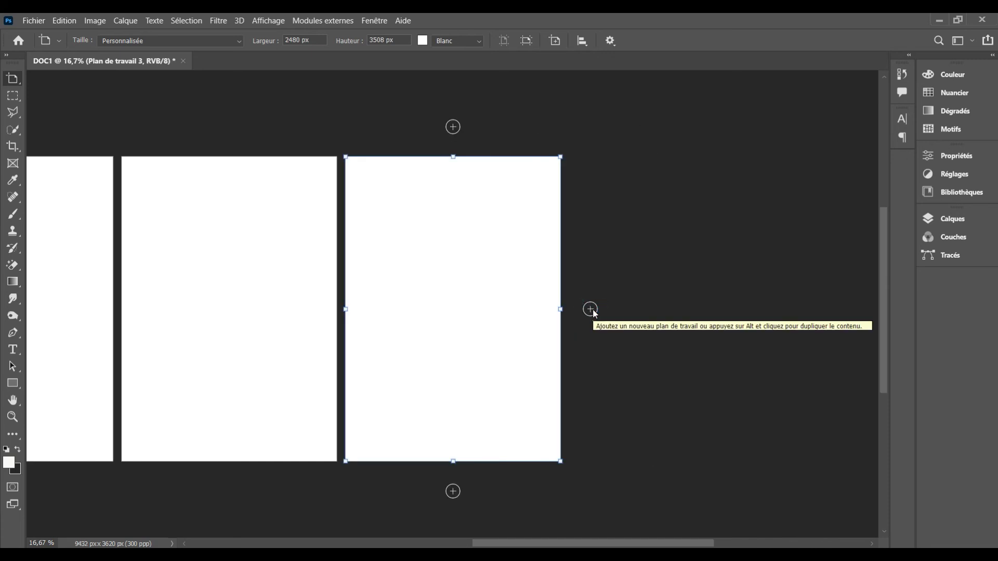
left_click(593, 310)
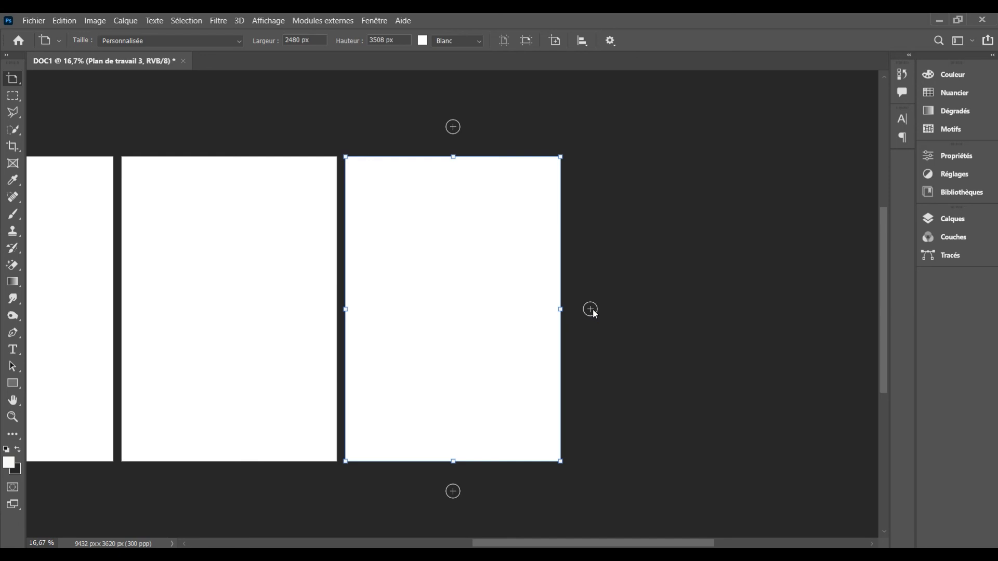
left_click(594, 312)
left_click(457, 128)
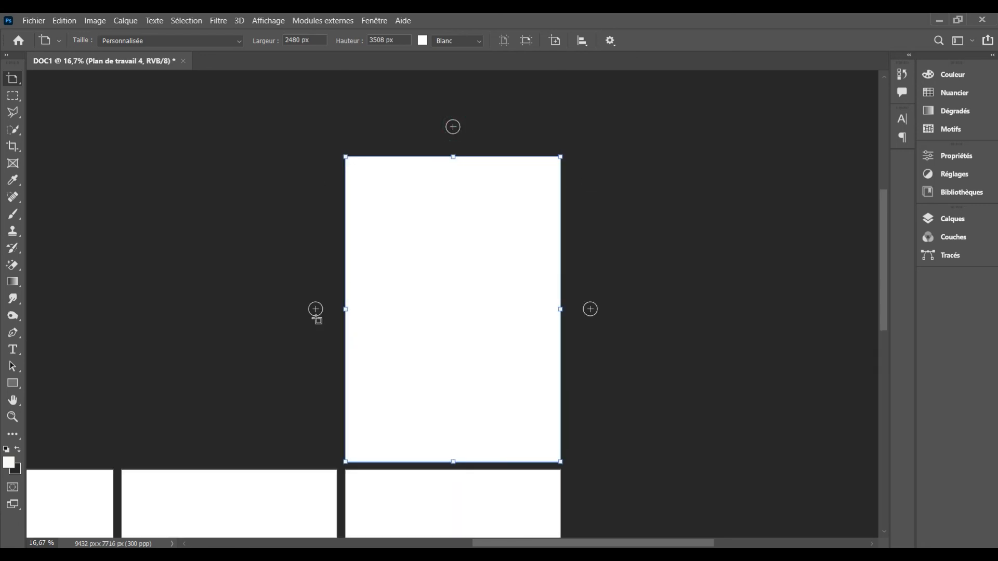
Step: Complete the upper row with two more artboards to the left of the fourth using the Artboard tool
key("v")
left_click_drag(316, 319, 366, 287)
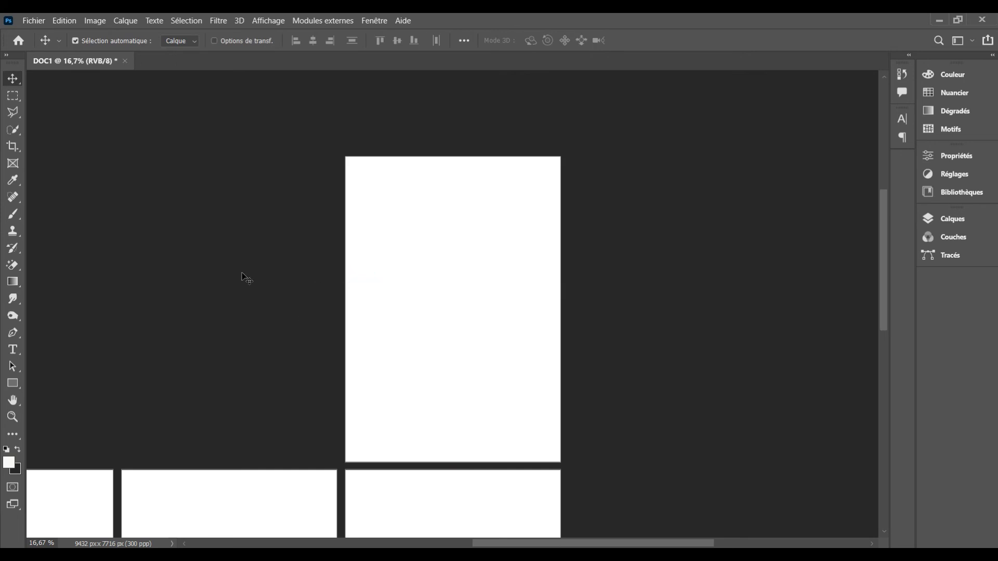
right_click(13, 80)
left_click(36, 92)
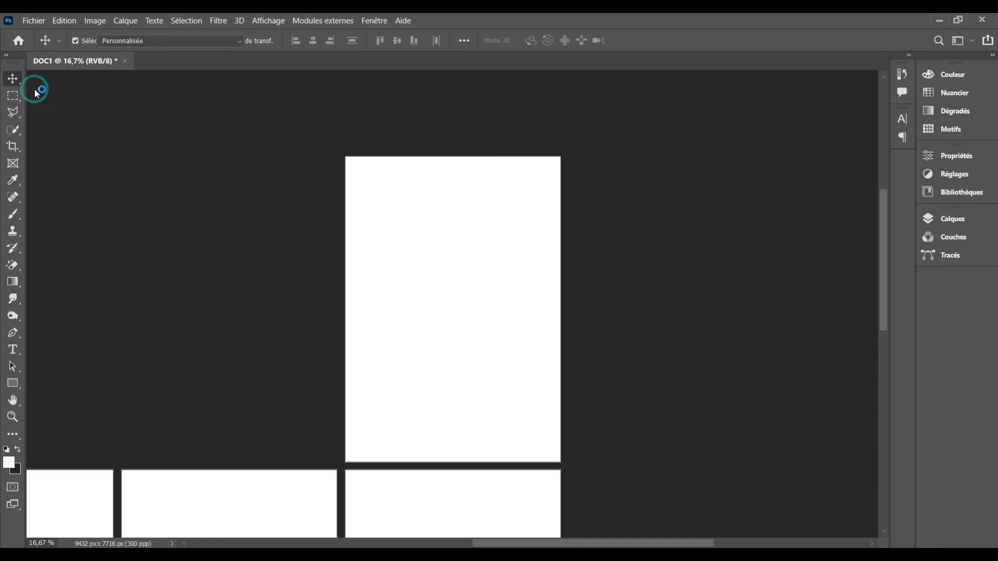
left_click(347, 185)
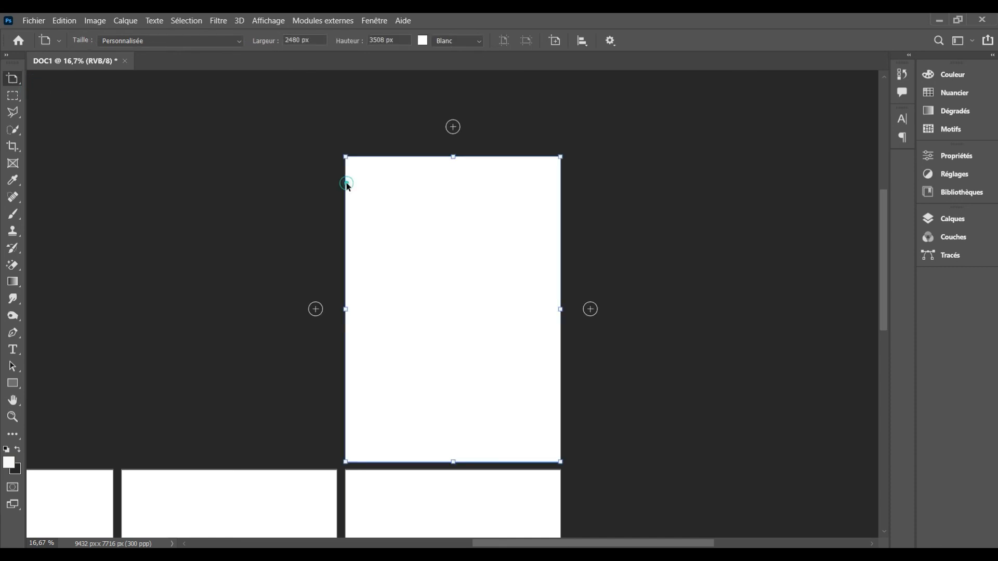
left_click(317, 312)
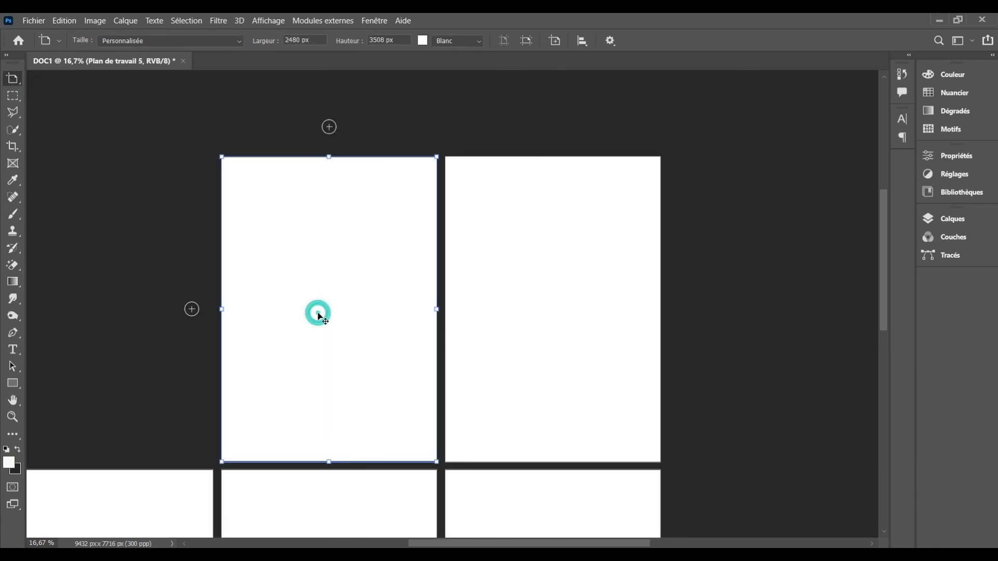
left_click(316, 310)
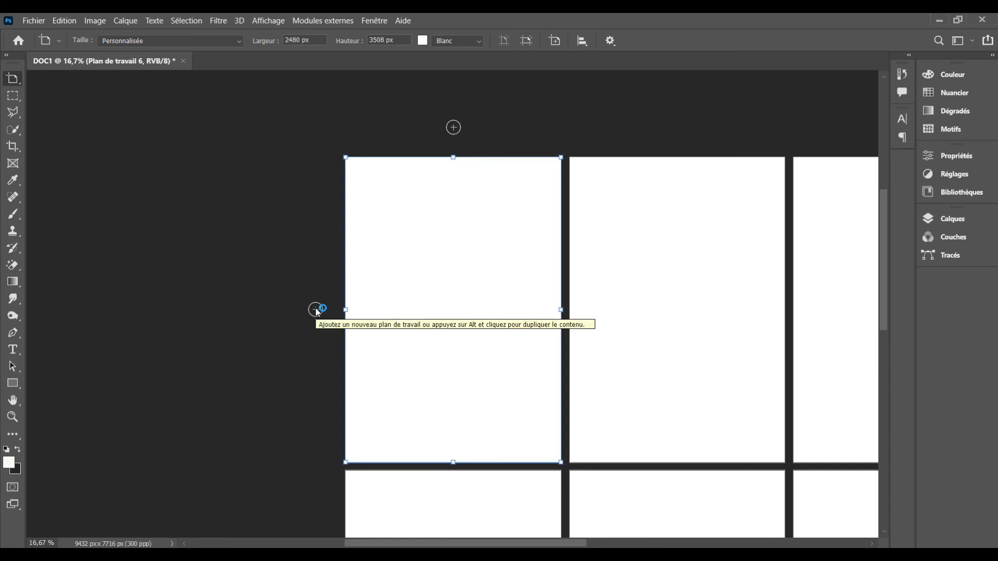
Step: Enlarge the view of the artboard grid, and select the middle artboard of the upper row with the Move tool
key("ctrl+minus")
key("ctrl+minus")
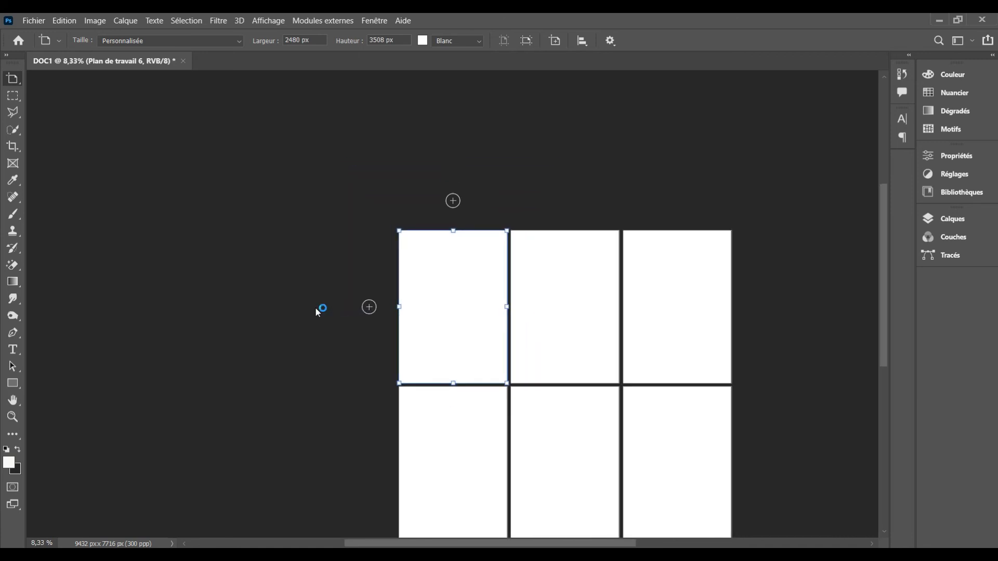
key("ctrl+minus")
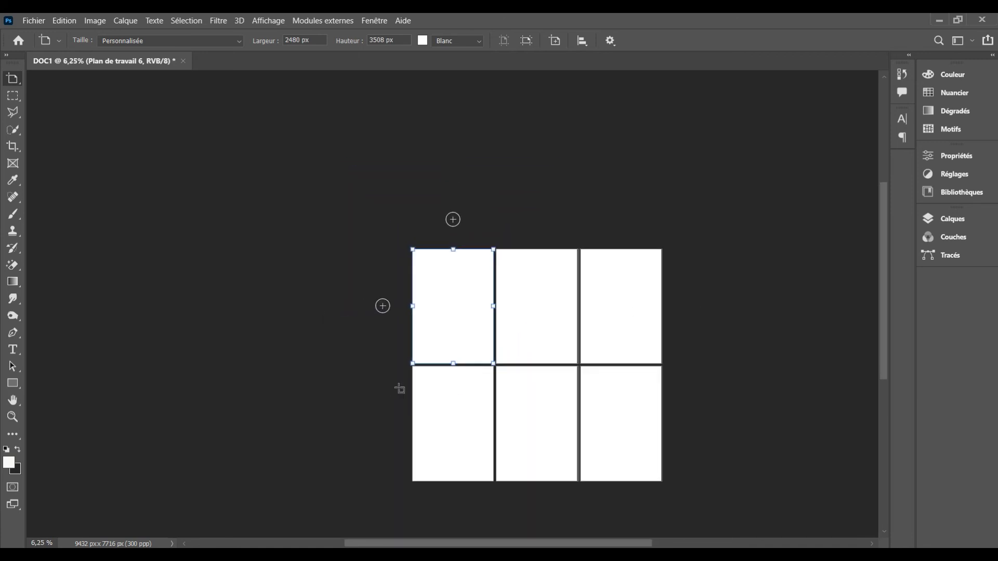
double_click(13, 401)
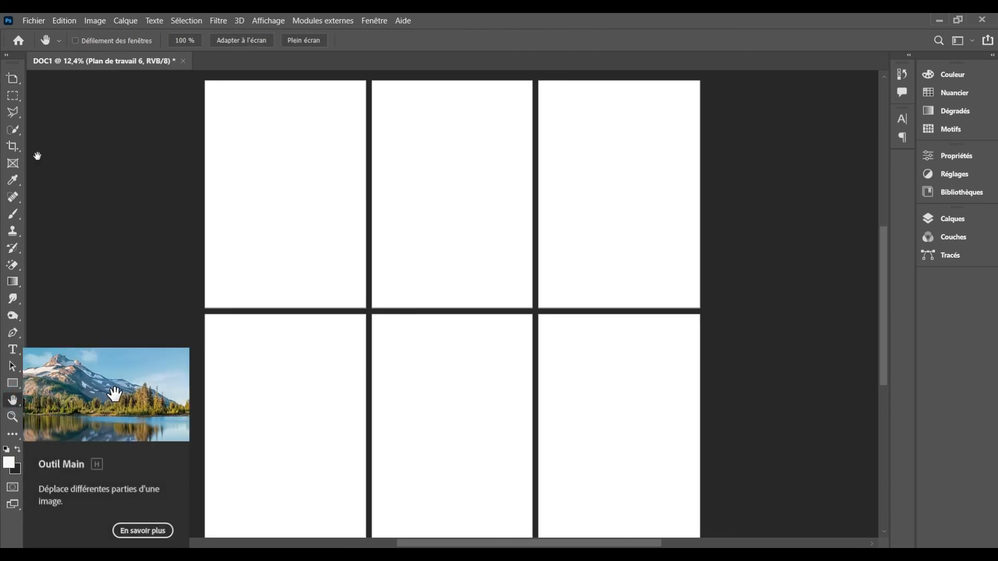
left_click(20, 76)
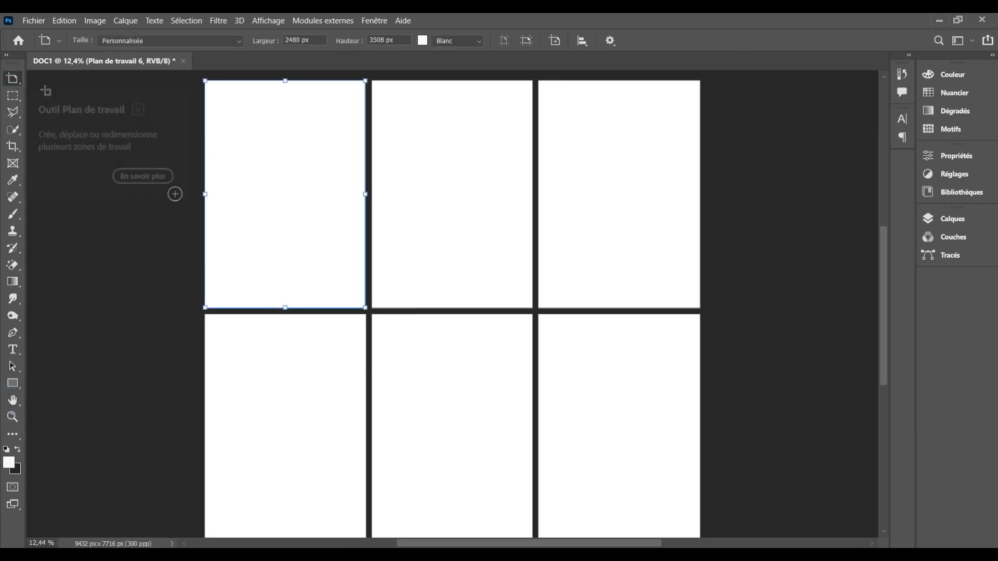
right_click(13, 87)
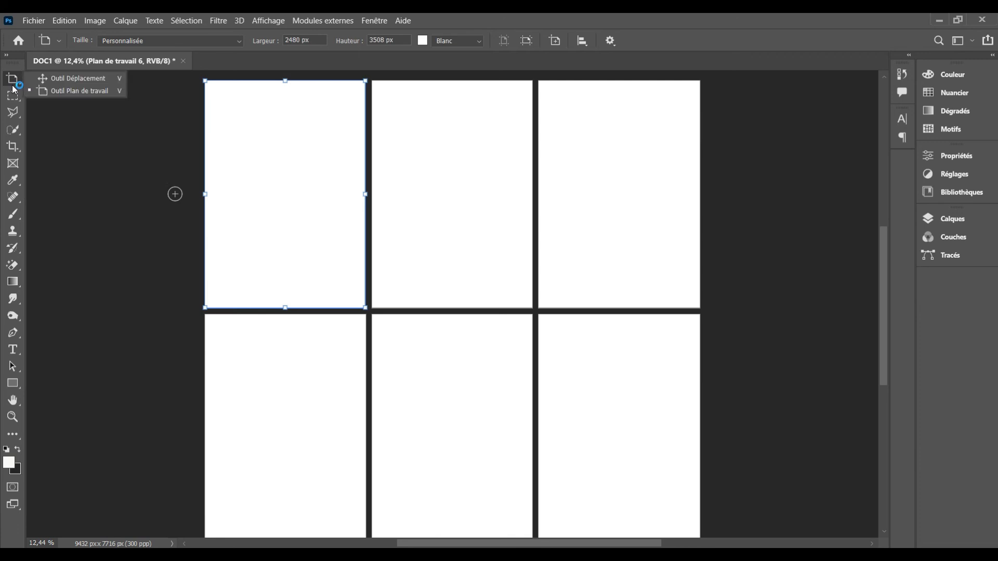
left_click(44, 83)
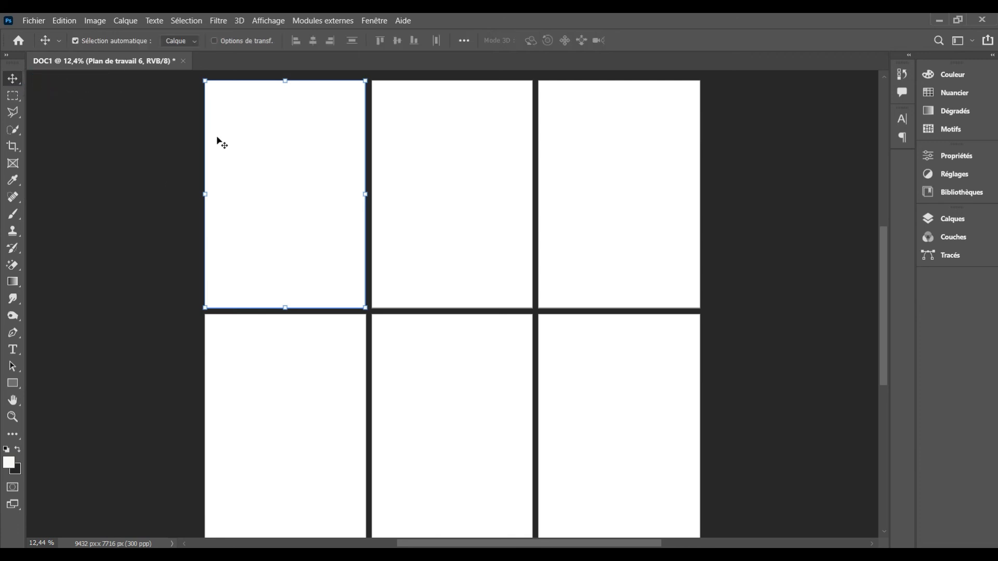
left_click(437, 178)
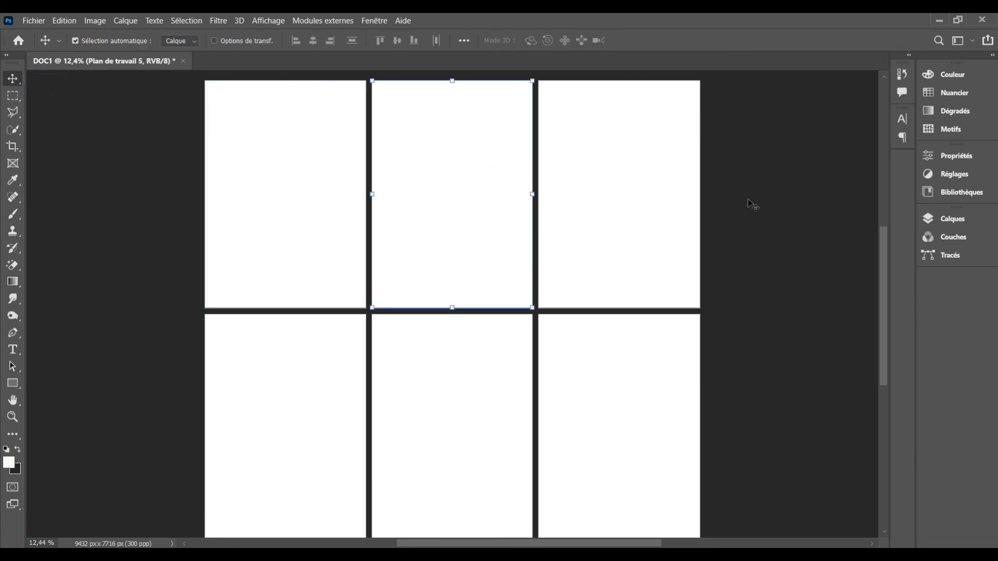
Step: Select Plan de travail 6 in the layer list, and hide and show it twice
left_click(937, 220)
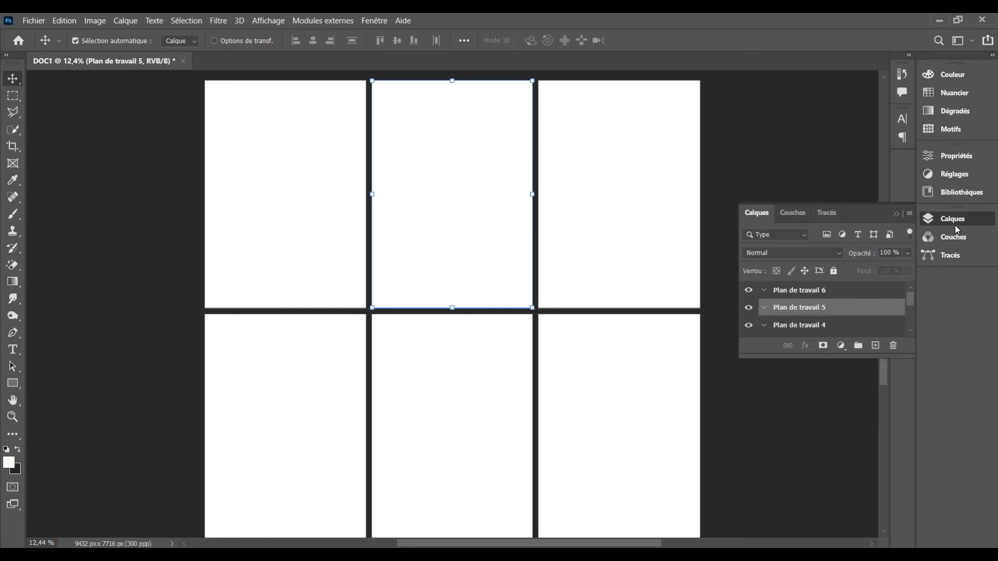
left_click(837, 294)
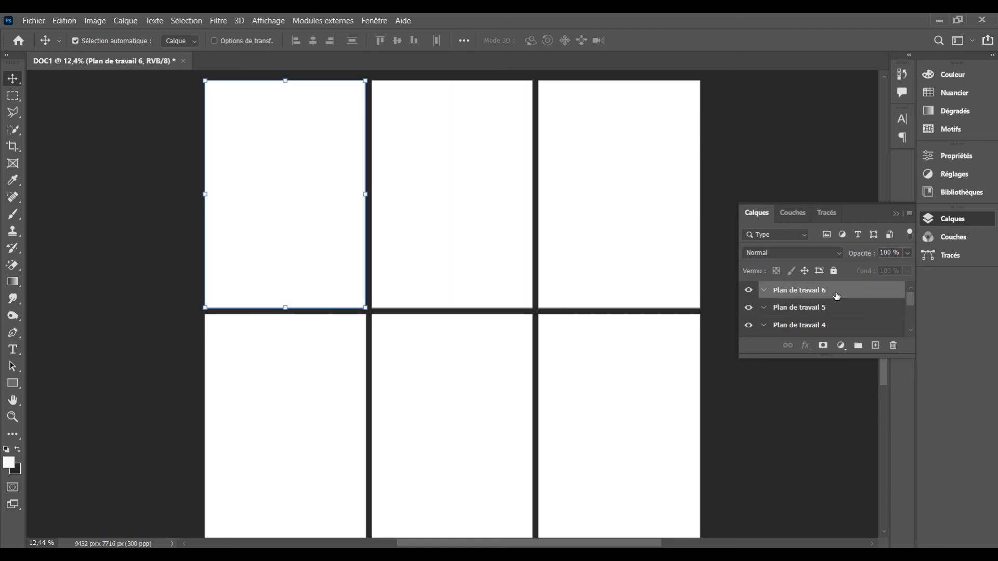
left_click(749, 291)
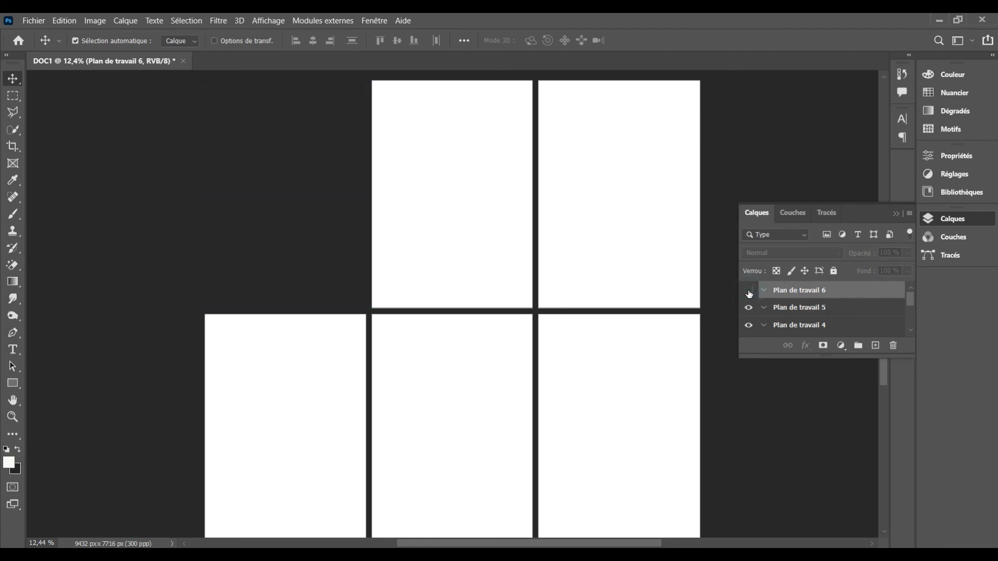
left_click(749, 292)
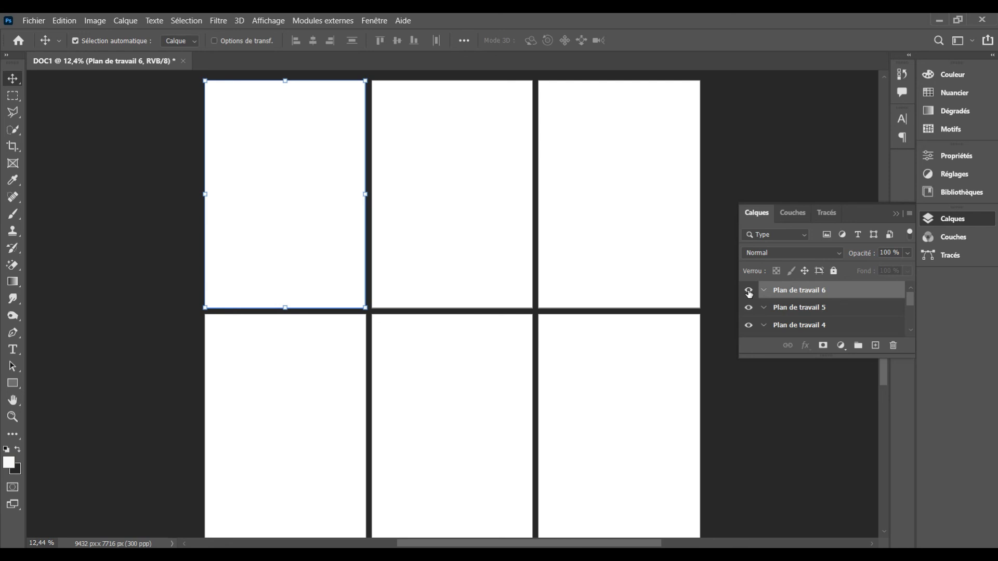
left_click(748, 292)
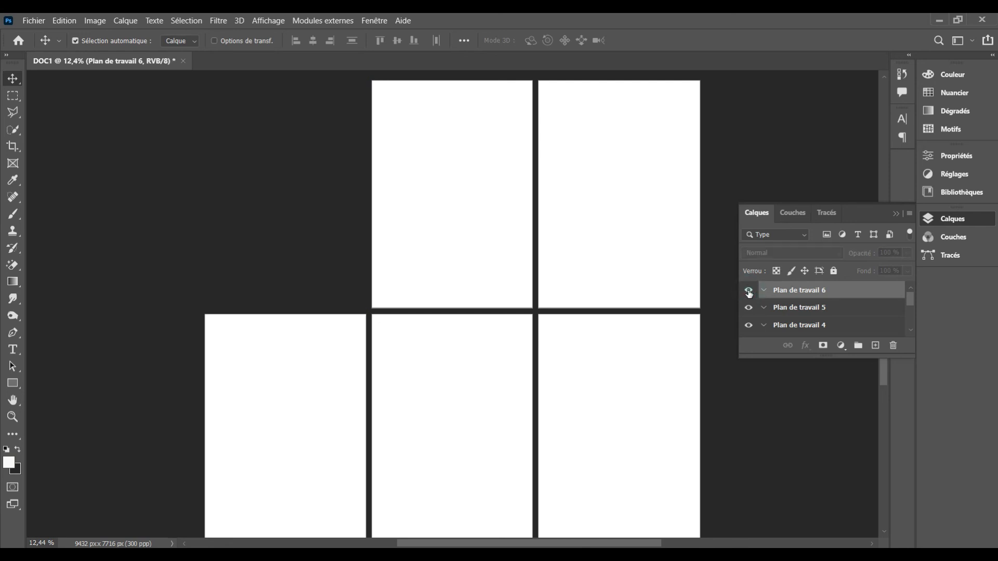
left_click(749, 291)
Step: Hide and show Plan de travail 5, 4 and 1 one after another, and collapse the layer list
left_click(748, 308)
left_click(748, 309)
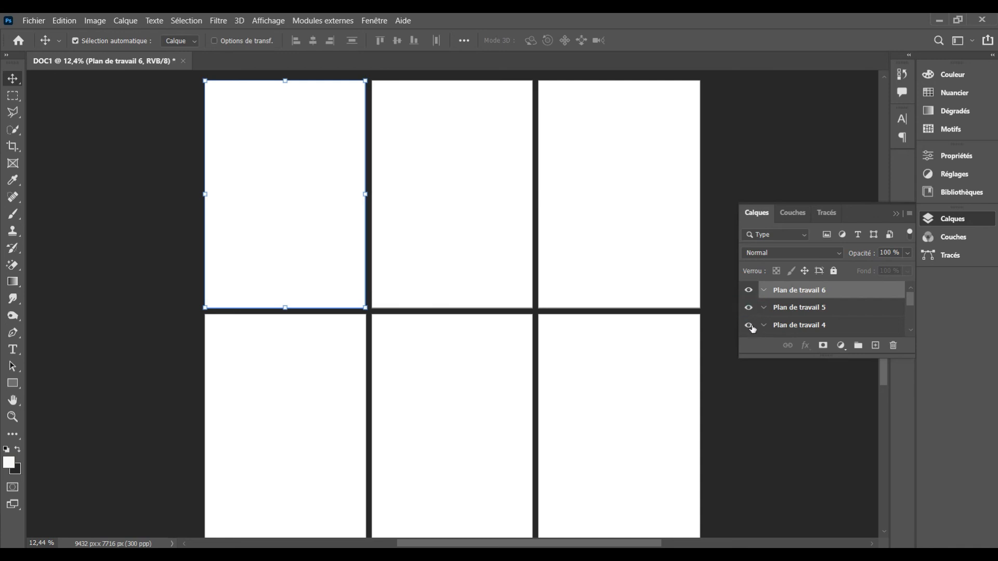
left_click(751, 327)
left_click(750, 327)
scroll(909, 325, "down", 5)
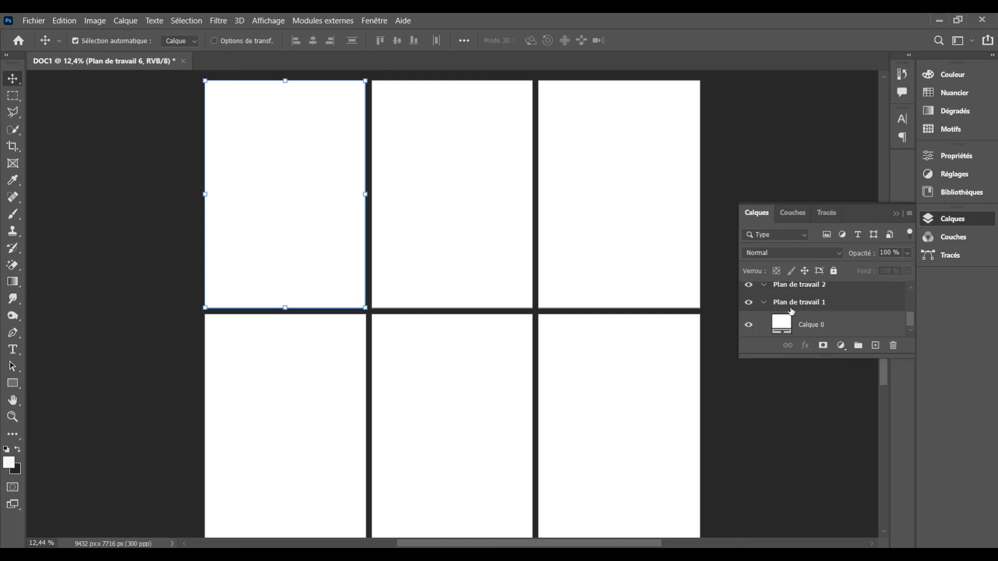
left_click(750, 304)
left_click(754, 305)
left_click(897, 214)
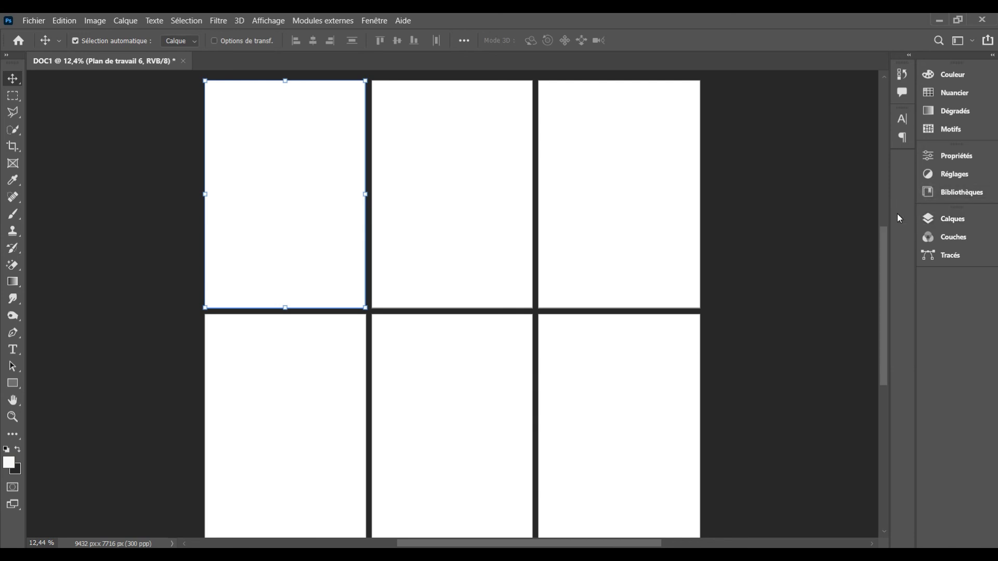